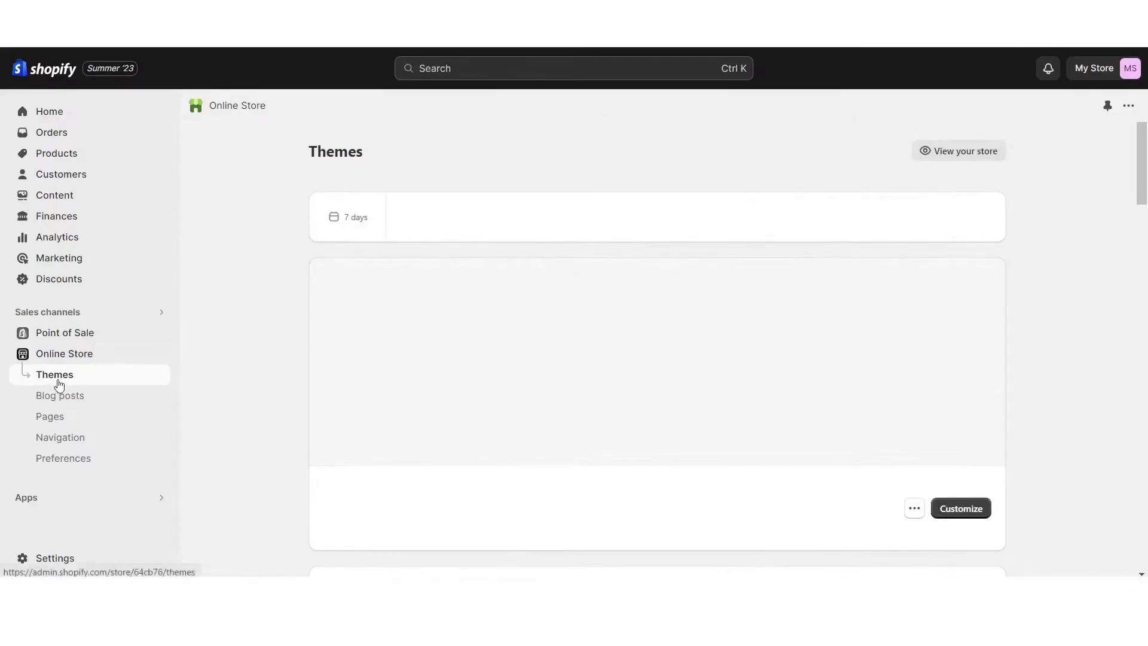
scroll(315, 360, "down", 10)
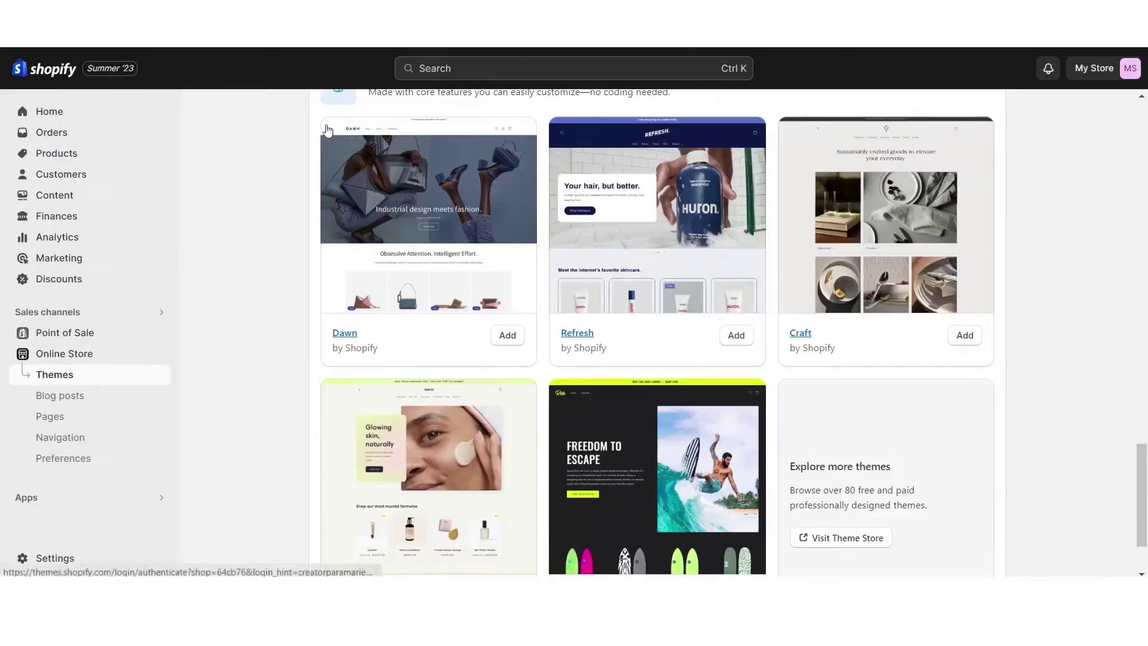
Step: Add the Dawn theme to the library and begin customizing its Scheme 1 colours
left_click(509, 337)
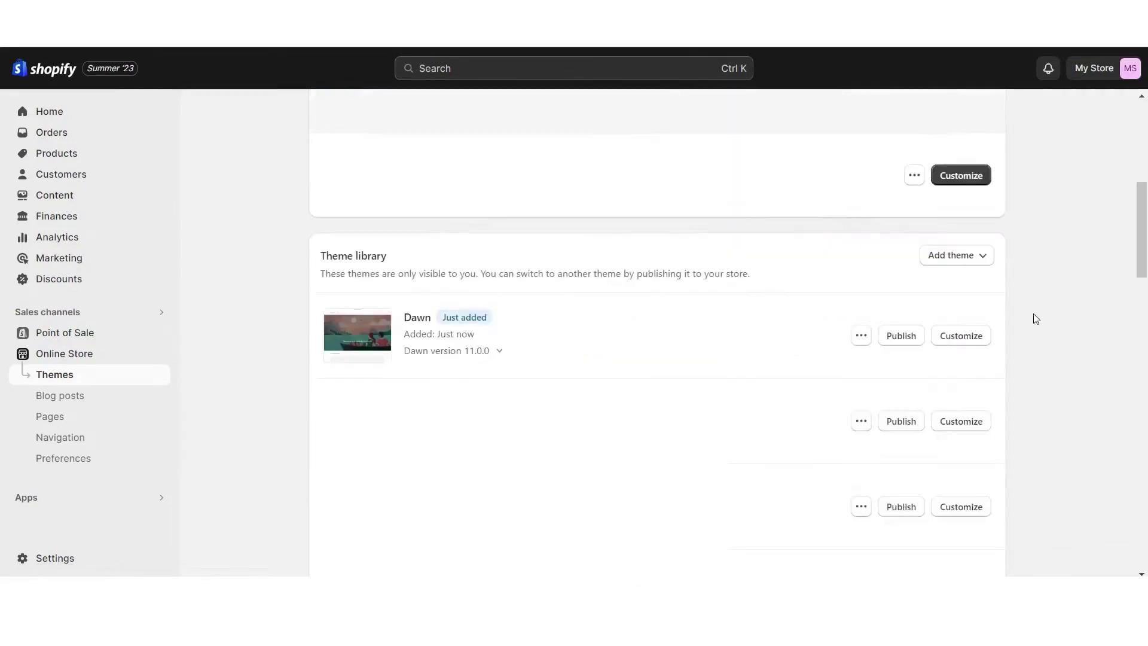
left_click(969, 335)
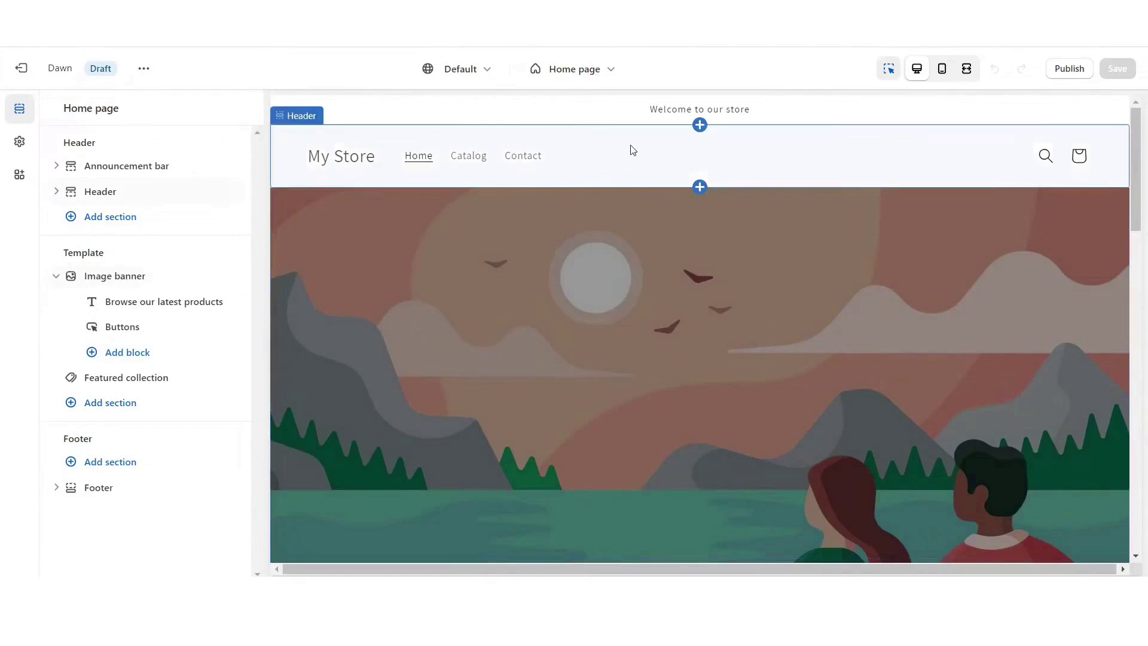
left_click(18, 142)
left_click(102, 181)
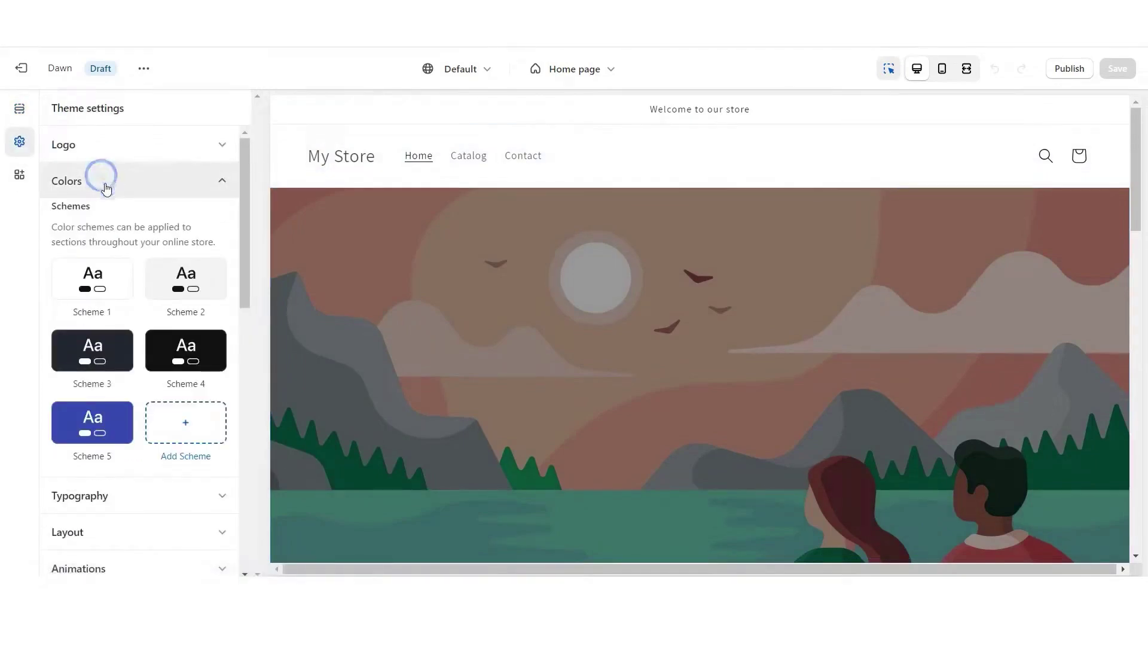
left_click(97, 277)
Step: Give Scheme 1 a black background and white text, leaving button colours unchanged
left_click(71, 255)
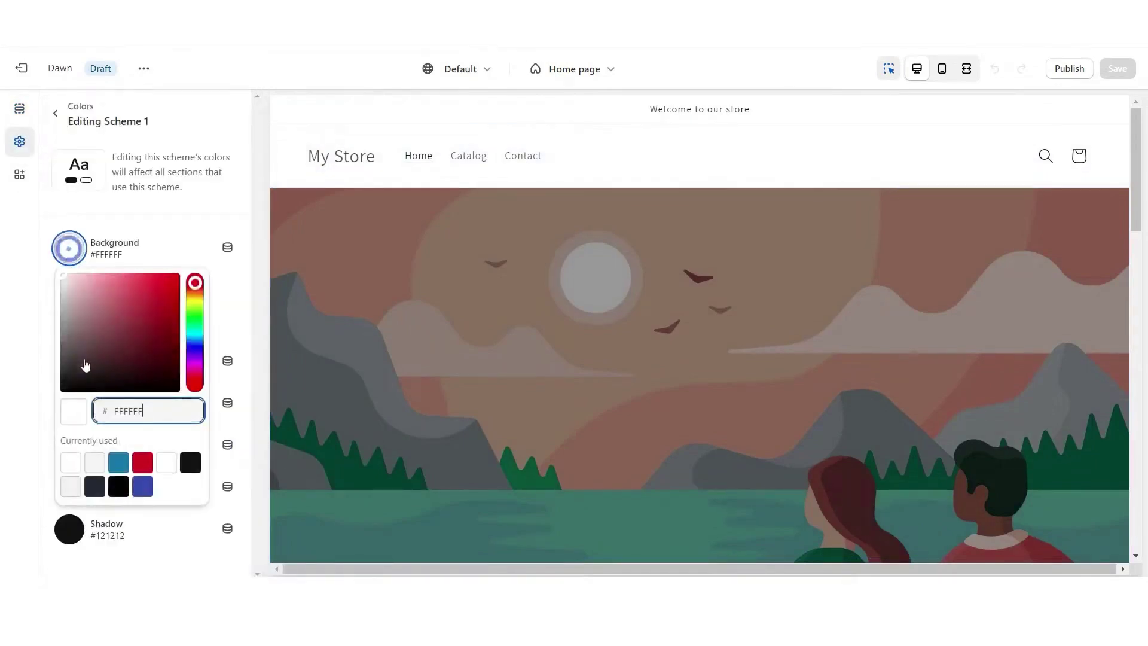
left_click_drag(84, 367, 60, 381)
key("Escape")
left_click(69, 363)
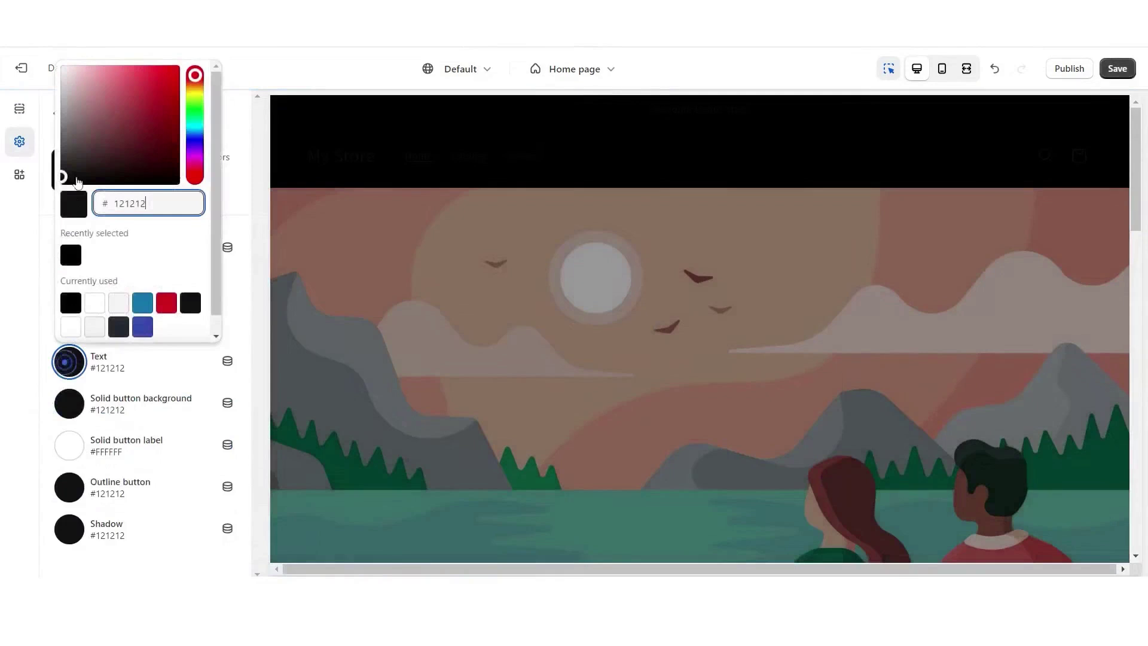
left_click_drag(61, 180, 57, 64)
left_click(34, 431)
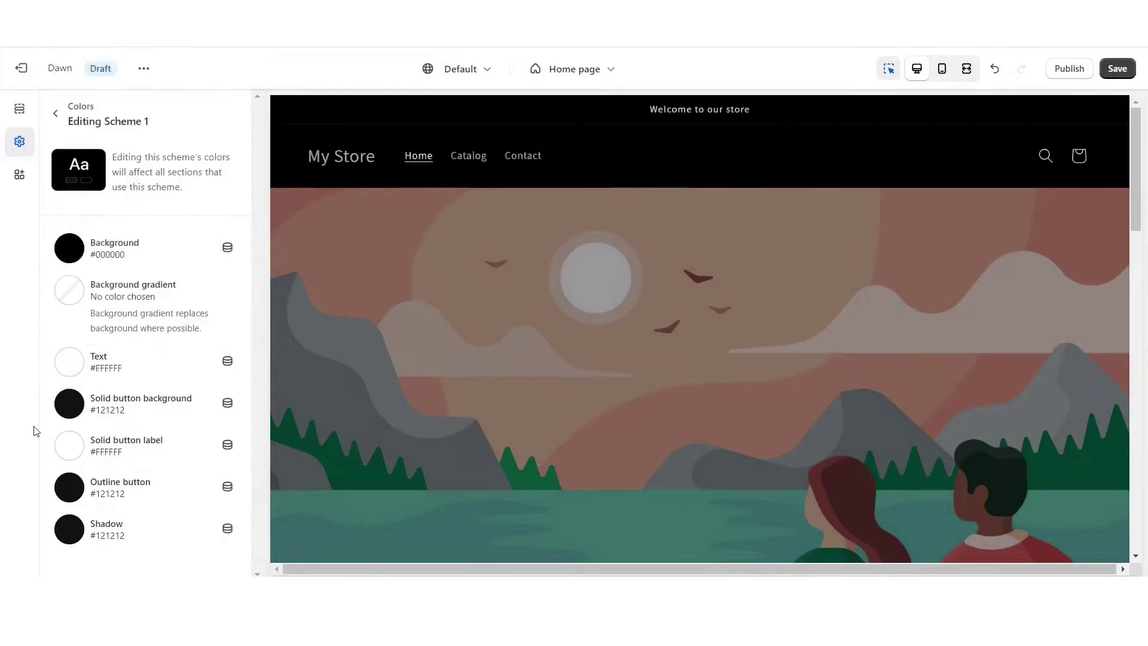
left_click(71, 406)
key("Escape")
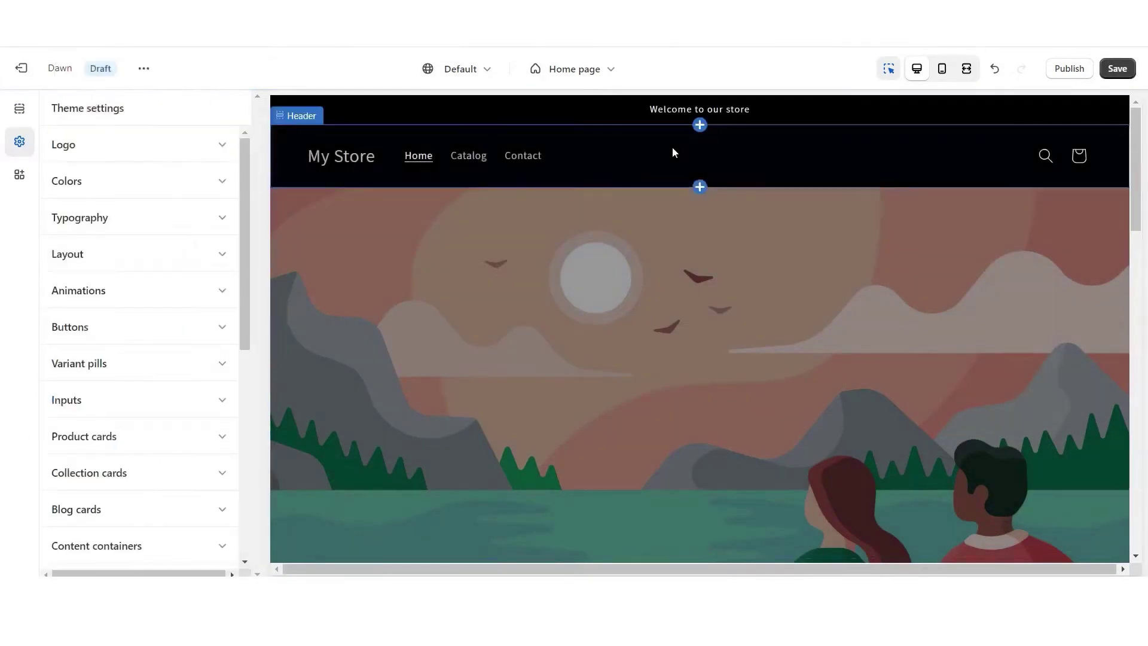
Step: Set the header's desktop logo position to Top center
left_click(672, 146)
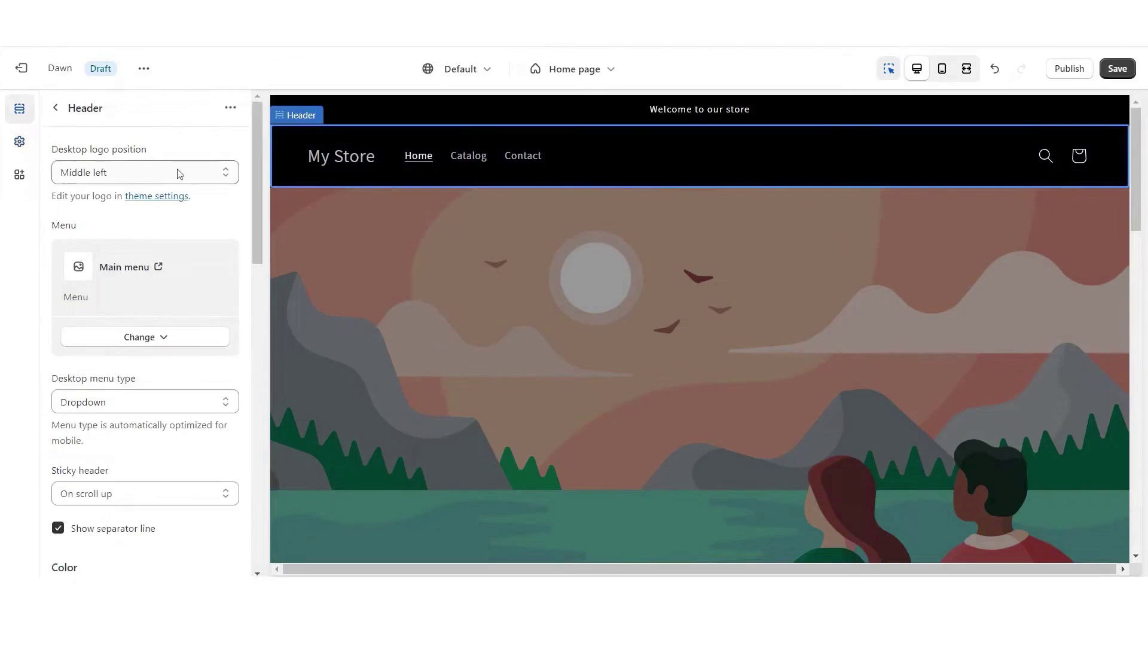
left_click(116, 174)
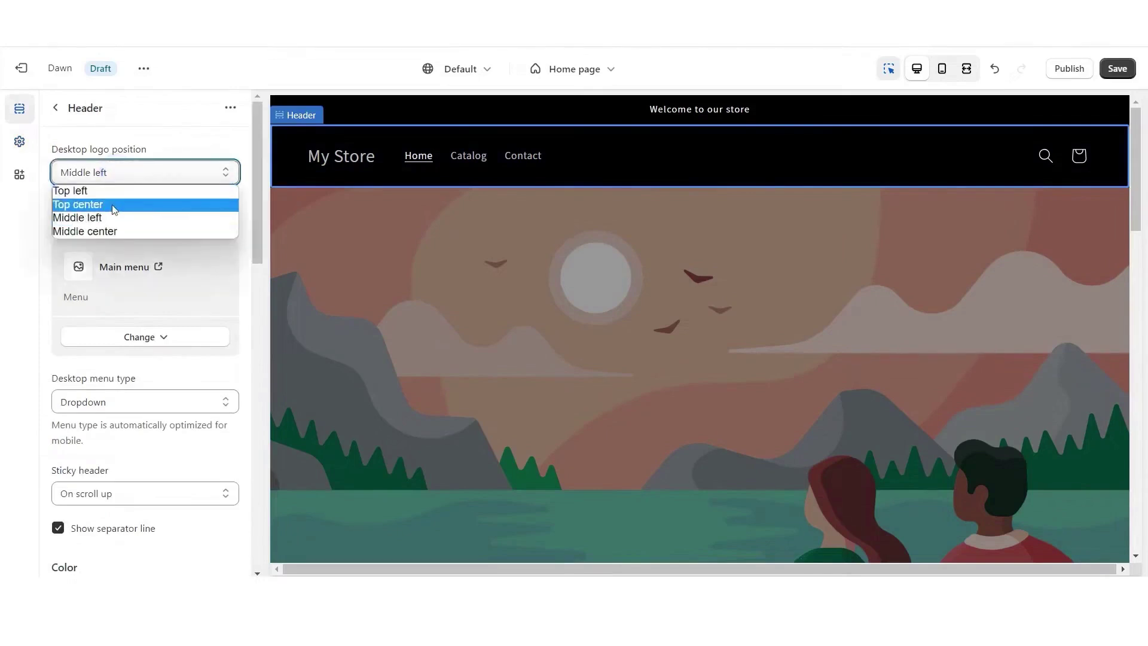
left_click(90, 201)
Step: Replace the announcement bar text with the free-shipping announcement
left_click(586, 109)
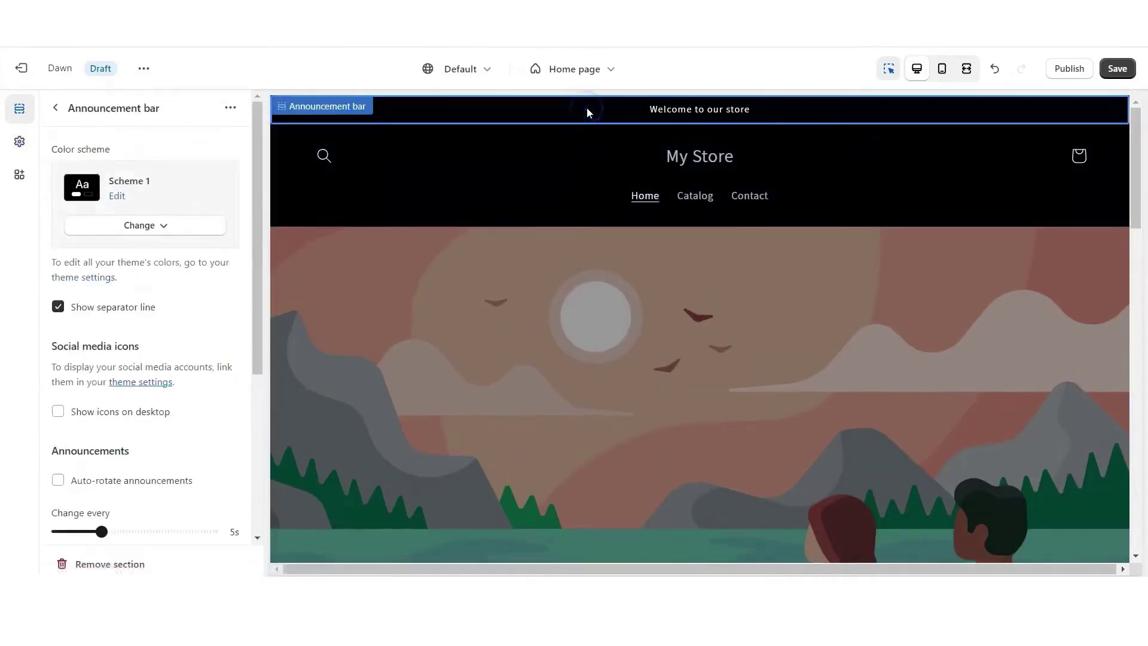
left_click(56, 108)
left_click(156, 192)
triple_click(134, 171)
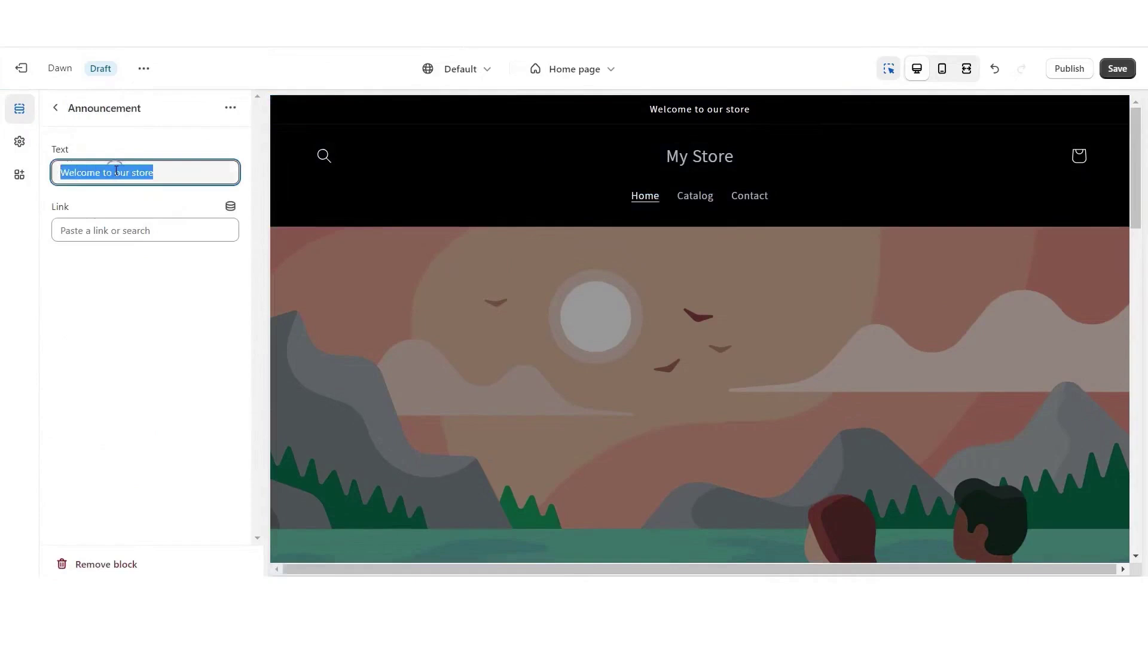
type("✧ FREE SHIPPING ON ALL ORDERS OVER $250 ✧")
left_click(515, 180)
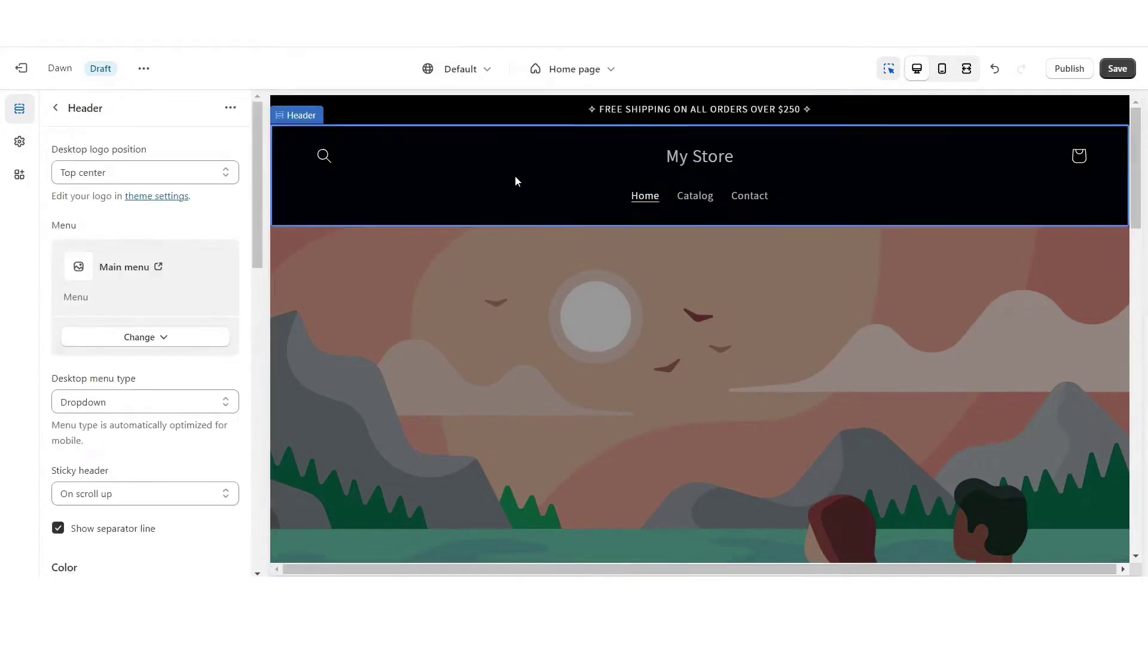
left_click(19, 141)
left_click(87, 148)
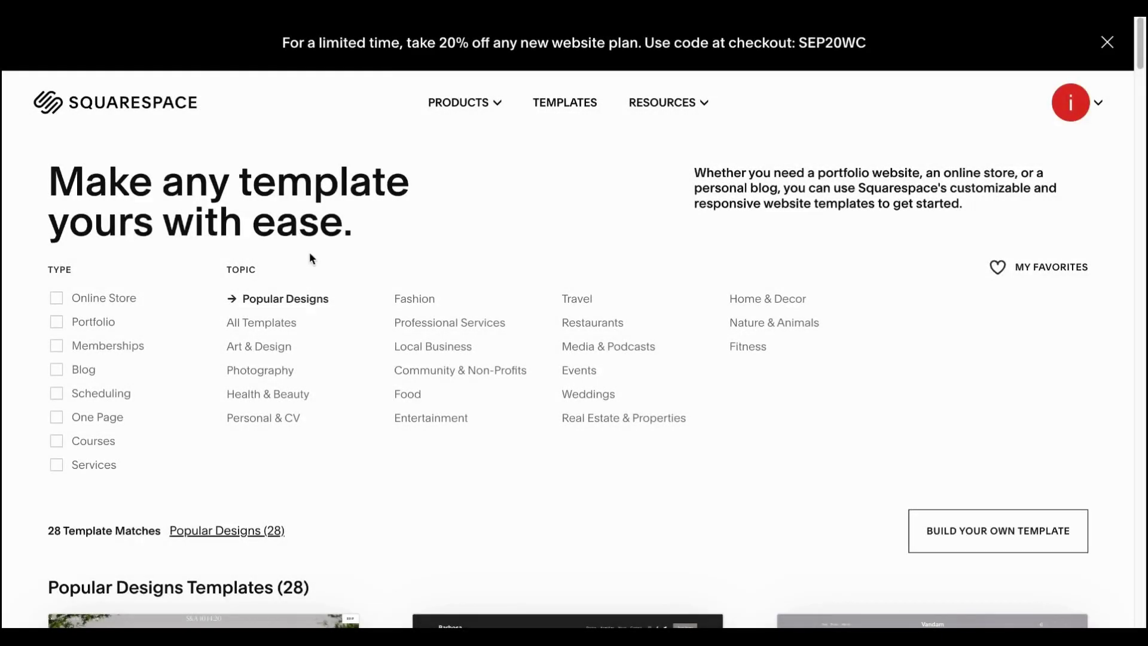
Step: Filter templates to Online Store and preview the ZAATAR template
left_click(103, 302)
scroll(389, 347, "down", 3)
scroll(374, 345, "down", 4)
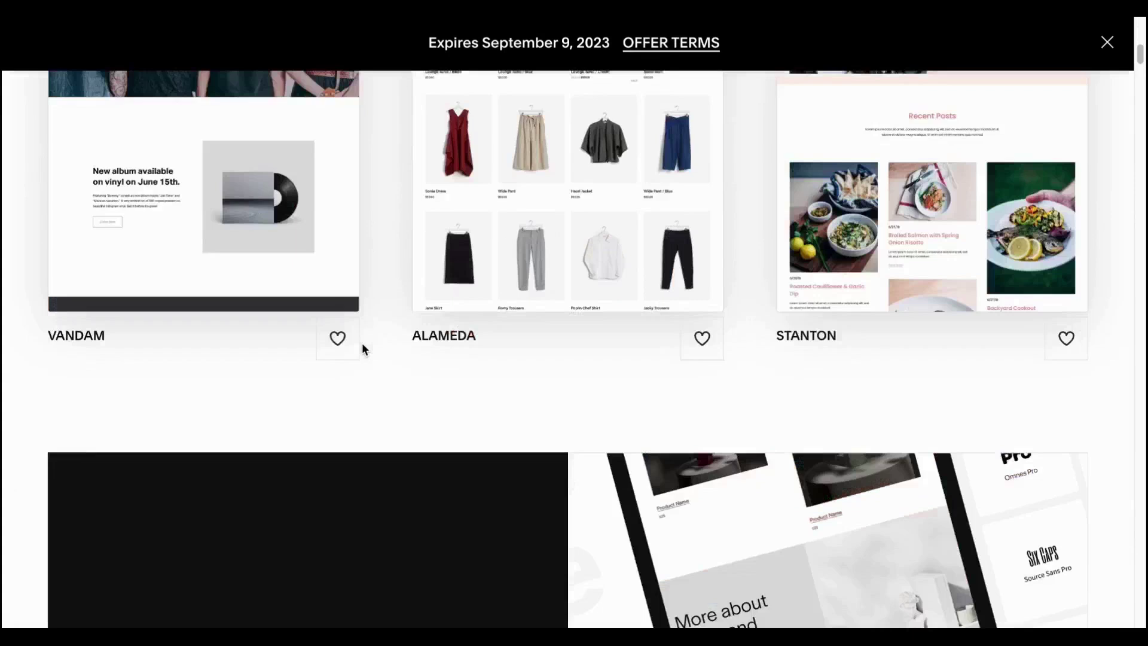
scroll(362, 343, "down", 3)
scroll(363, 340, "down", 5)
scroll(363, 340, "down", 3)
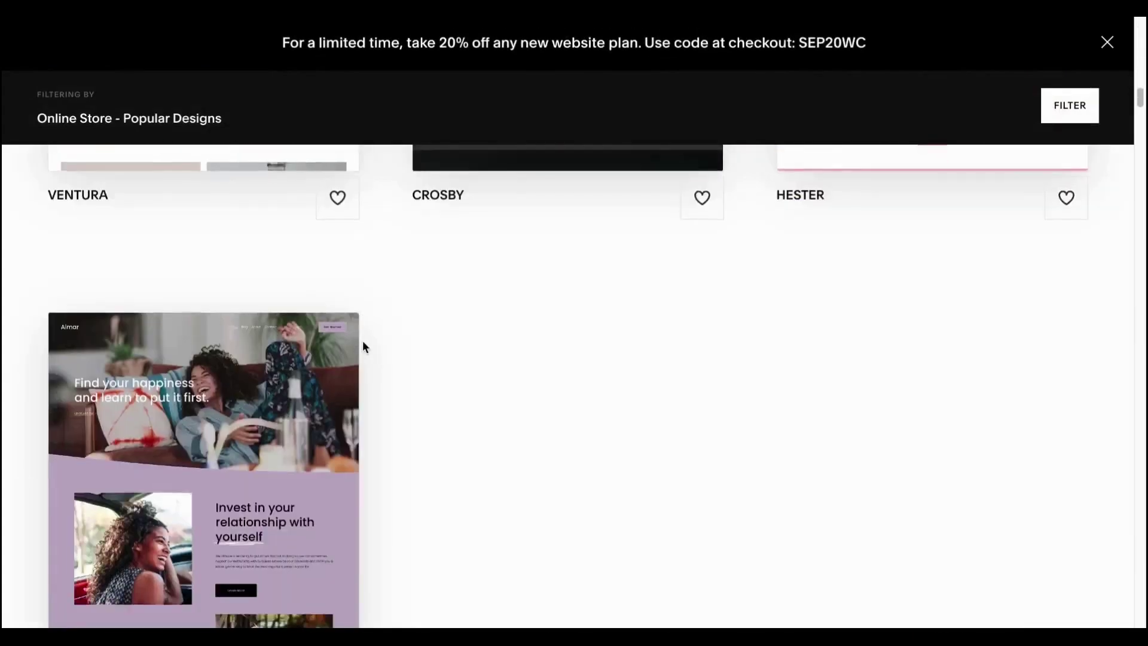
scroll(363, 340, "down", 5)
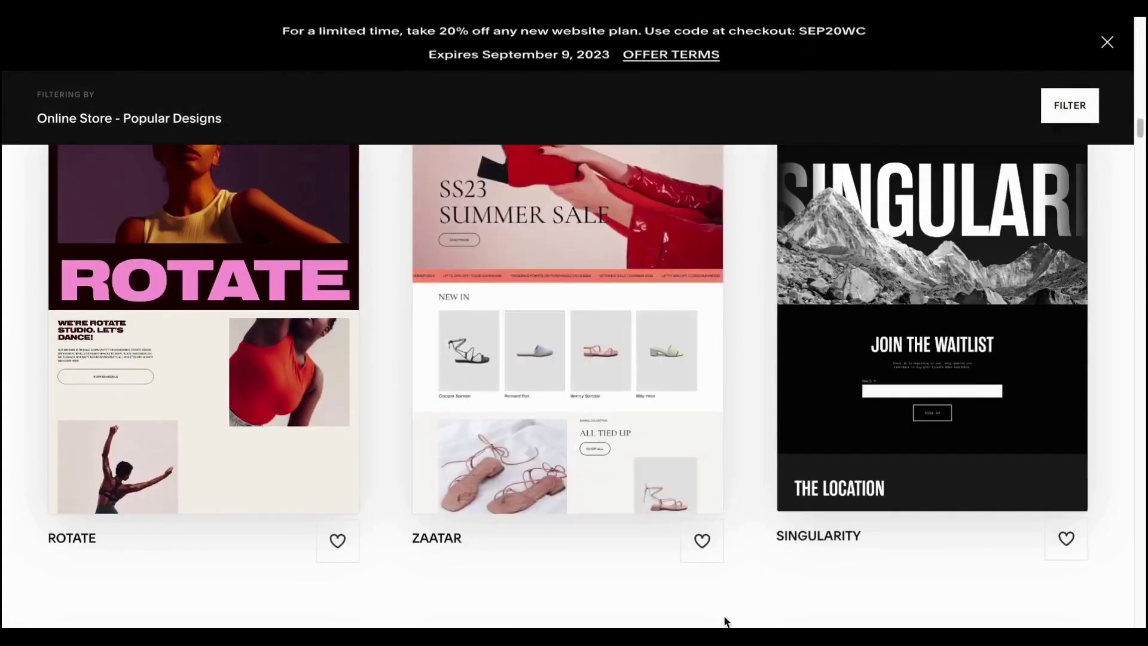
scroll(624, 566, "up", 1)
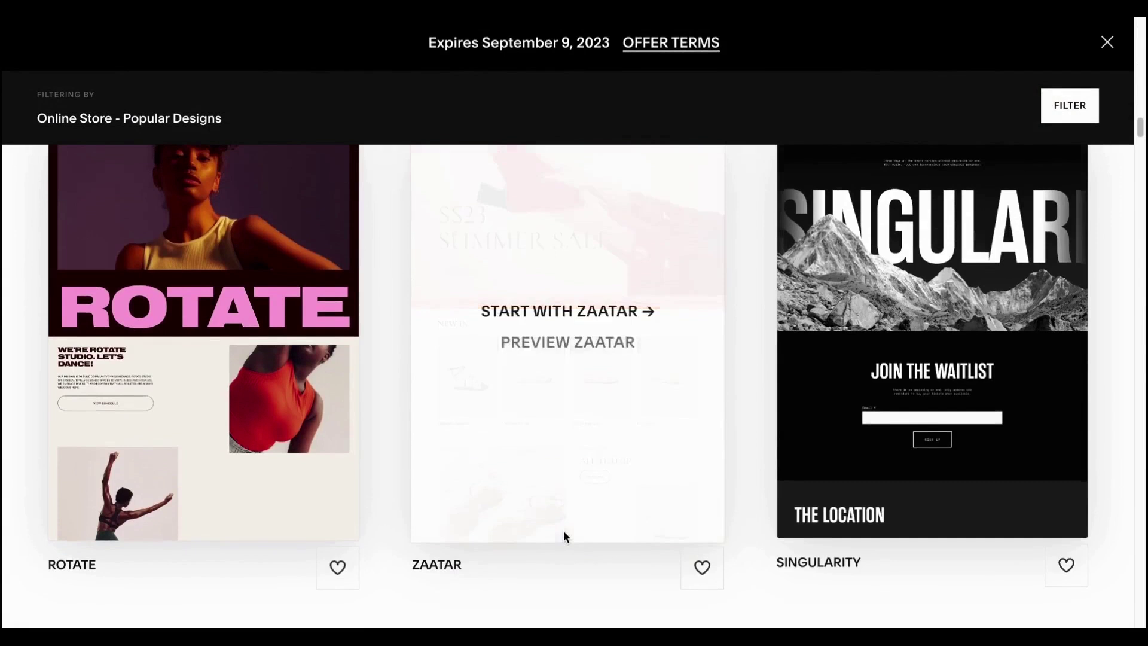
left_click(568, 342)
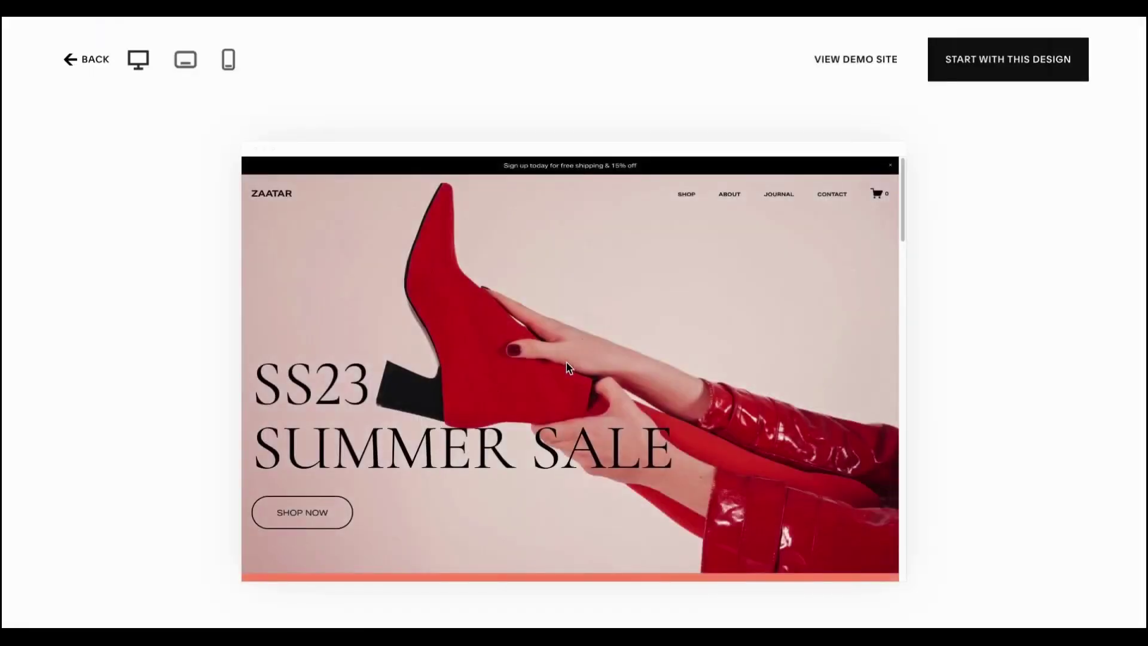
scroll(566, 363, "down", 3)
scroll(566, 362, "down", 3)
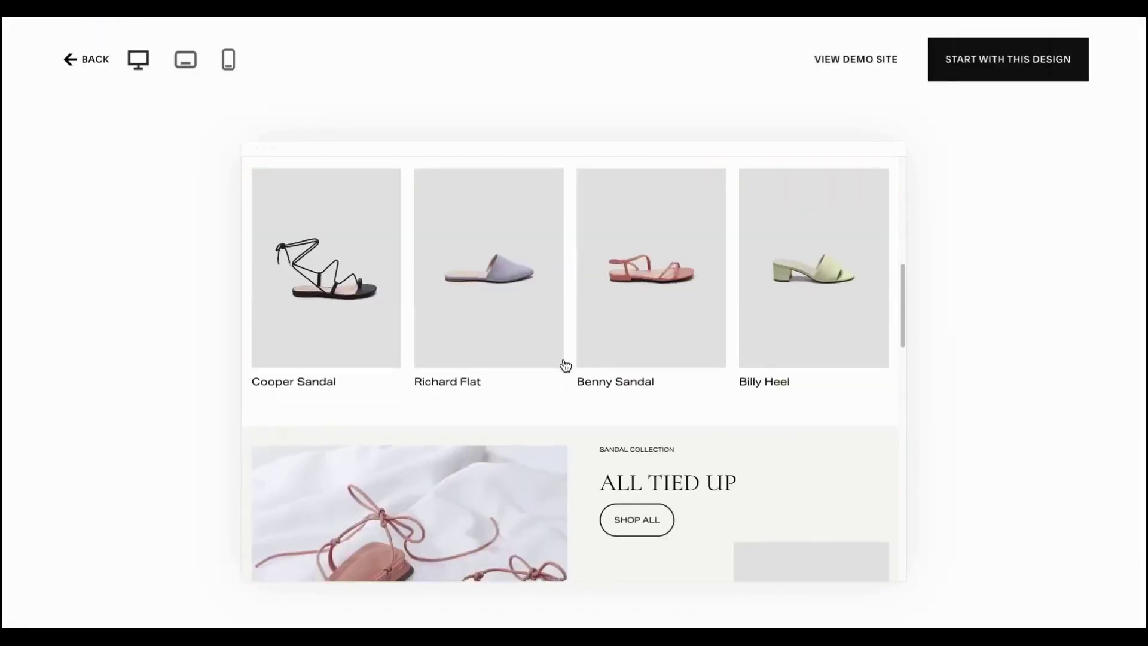
scroll(565, 365, "down", 2)
scroll(562, 358, "down", 3)
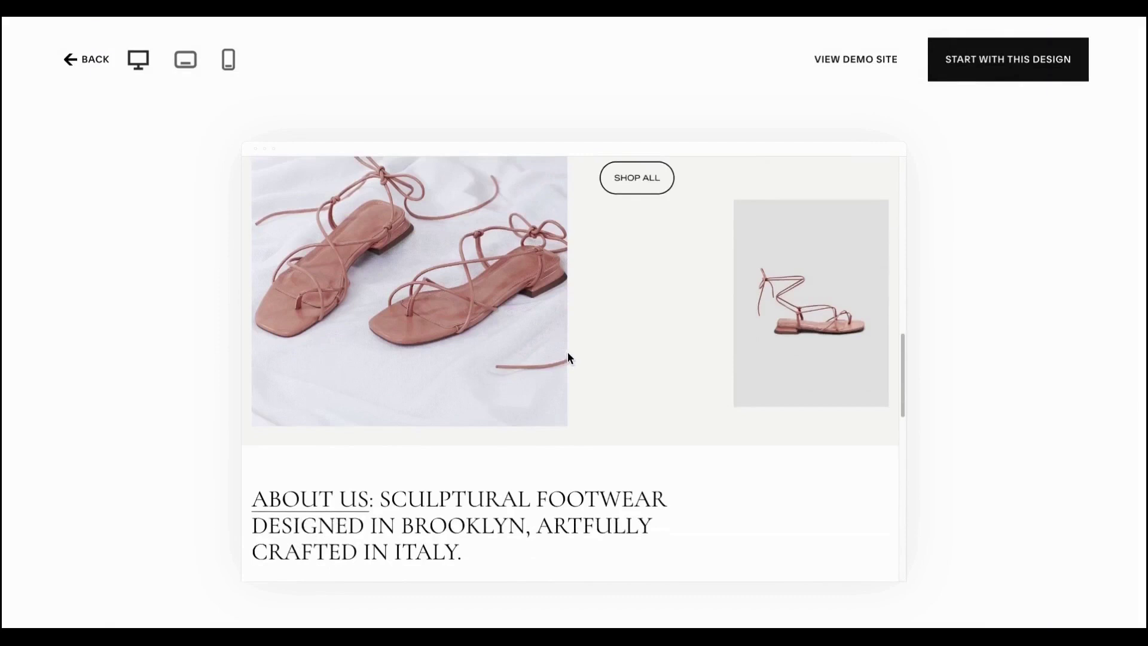
scroll(568, 356, "up", 3)
scroll(561, 357, "up", 3)
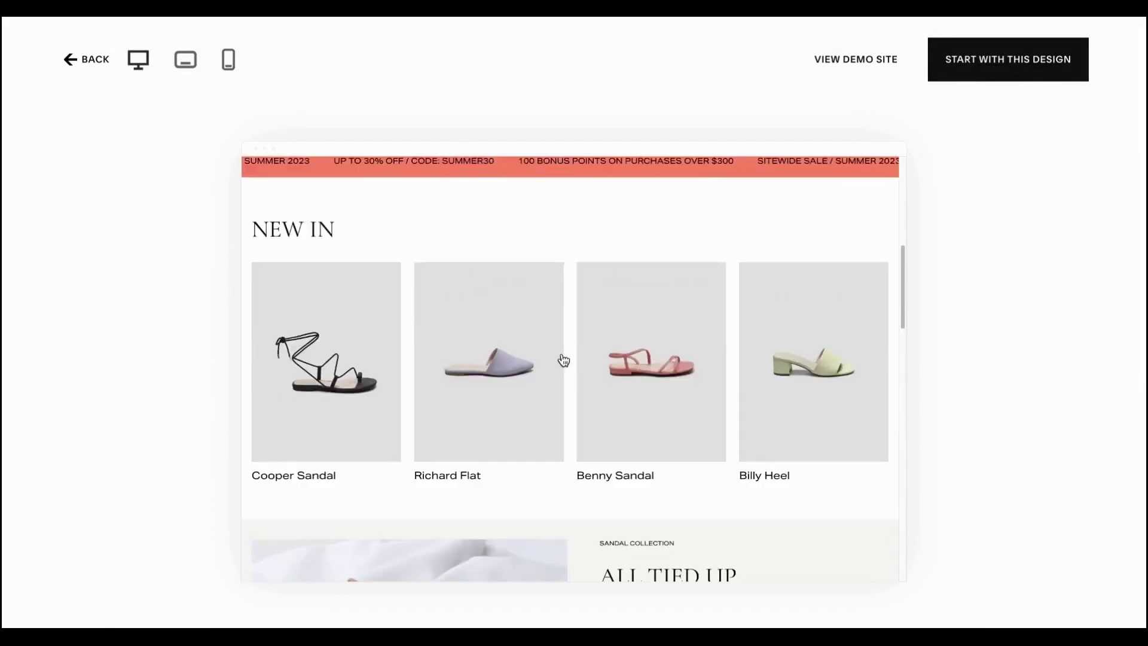
scroll(560, 360, "up", 3)
scroll(561, 360, "up", 2)
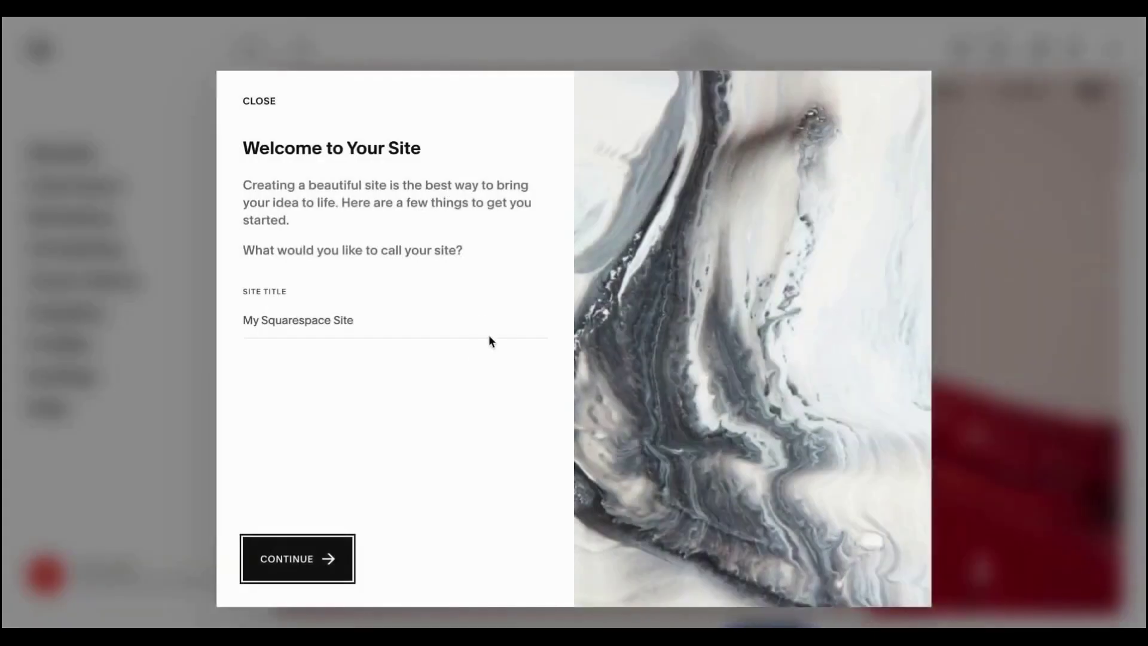
left_click_drag(489, 334, 229, 320)
key("ctrl+space")
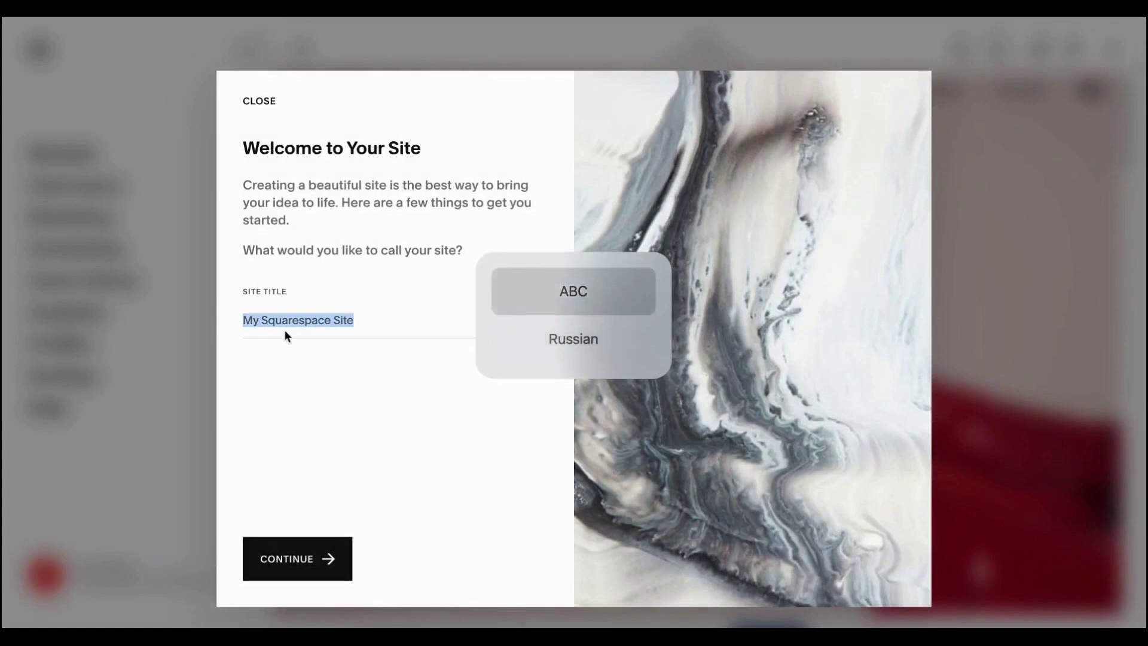
type("store 1")
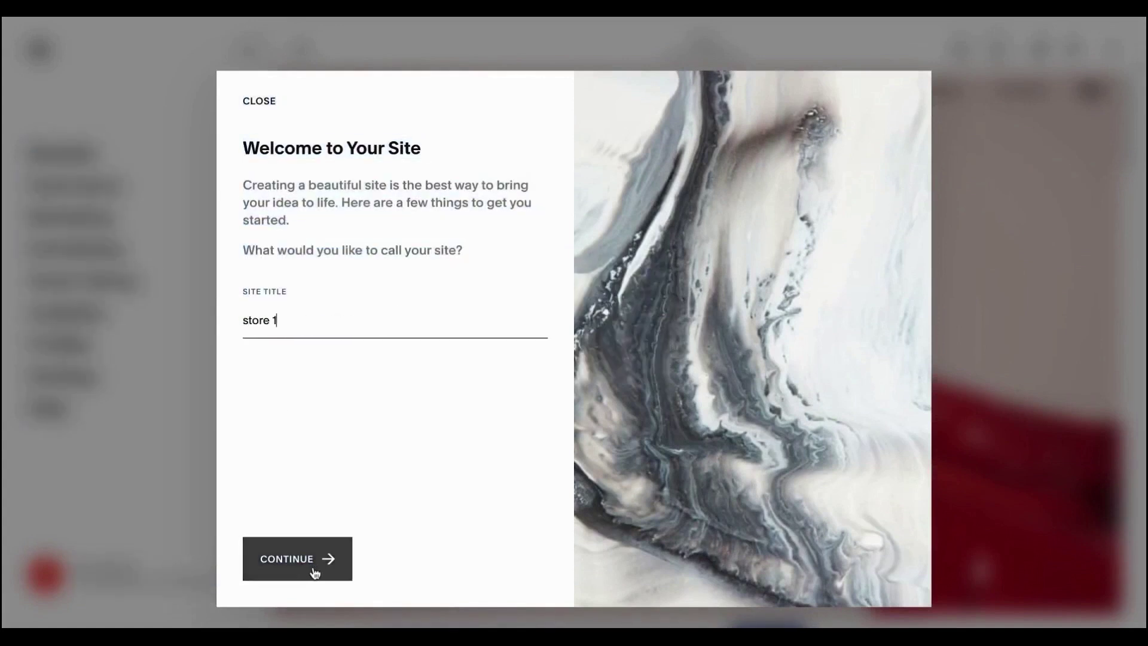
left_click(304, 565)
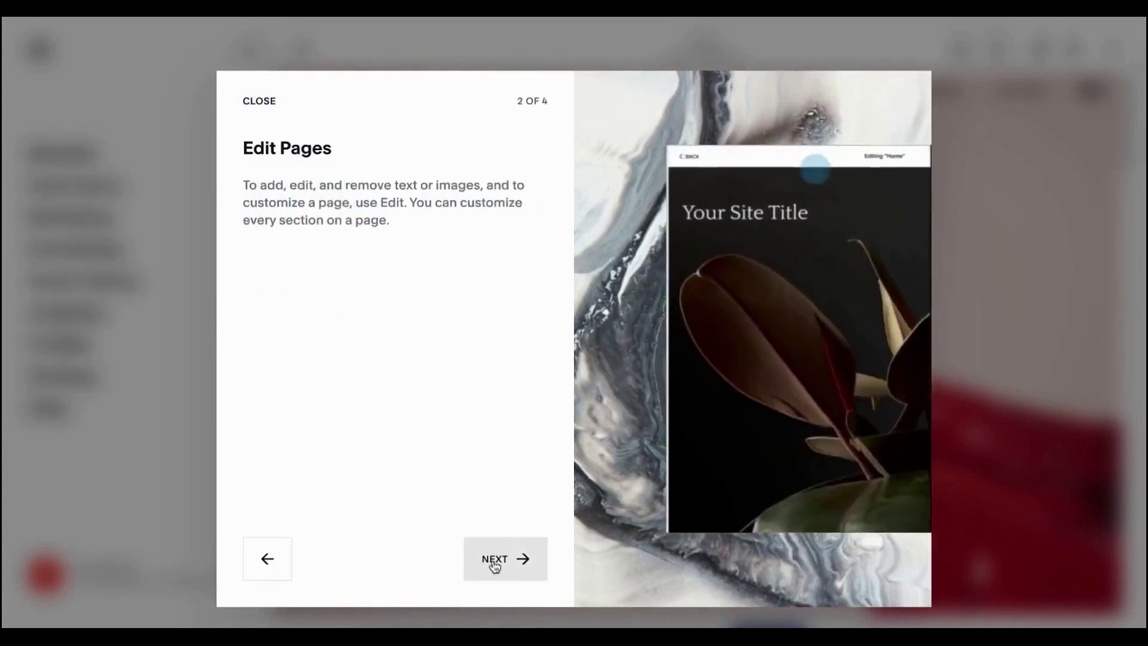
left_click(495, 559)
left_click(497, 559)
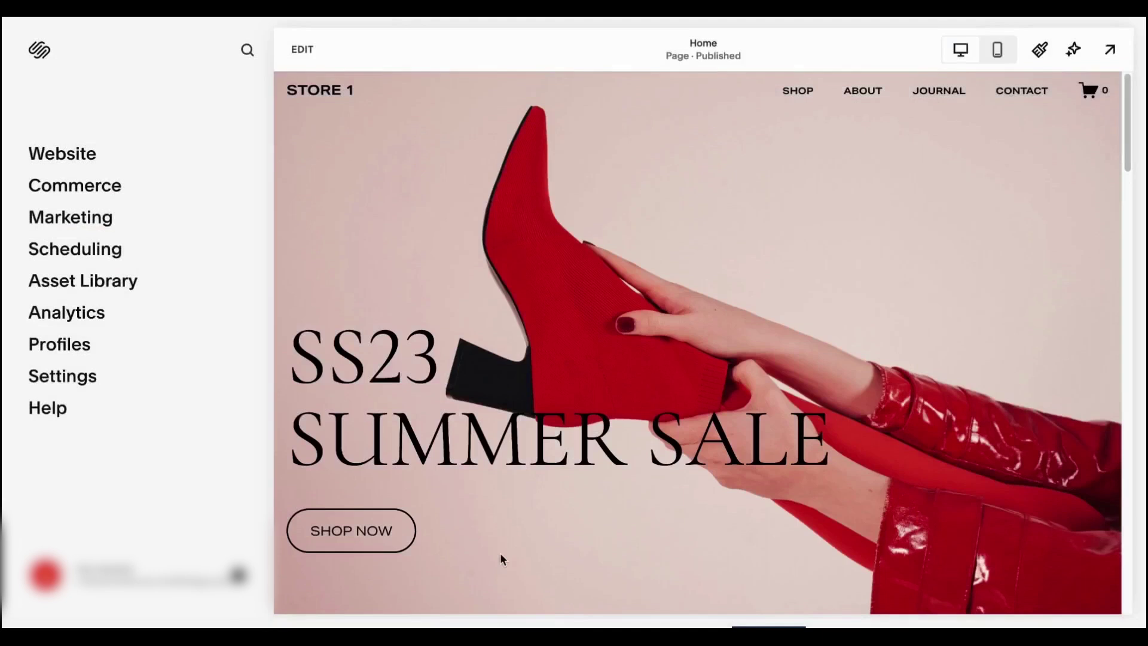
scroll(645, 235, "down", 5)
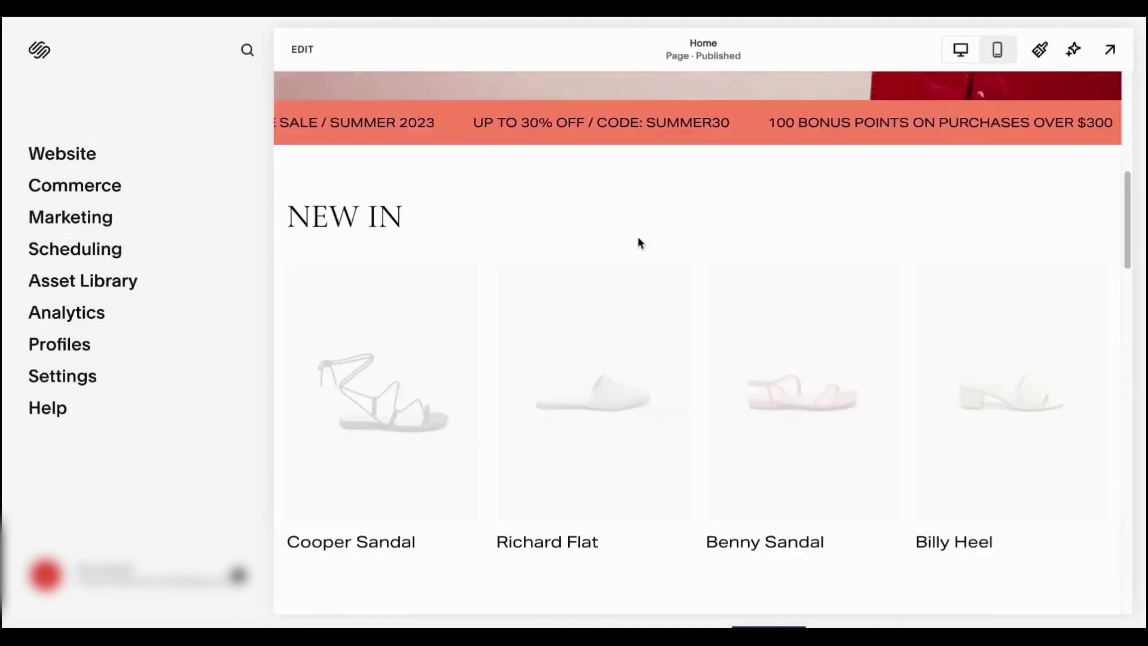
scroll(615, 273, "up", 4)
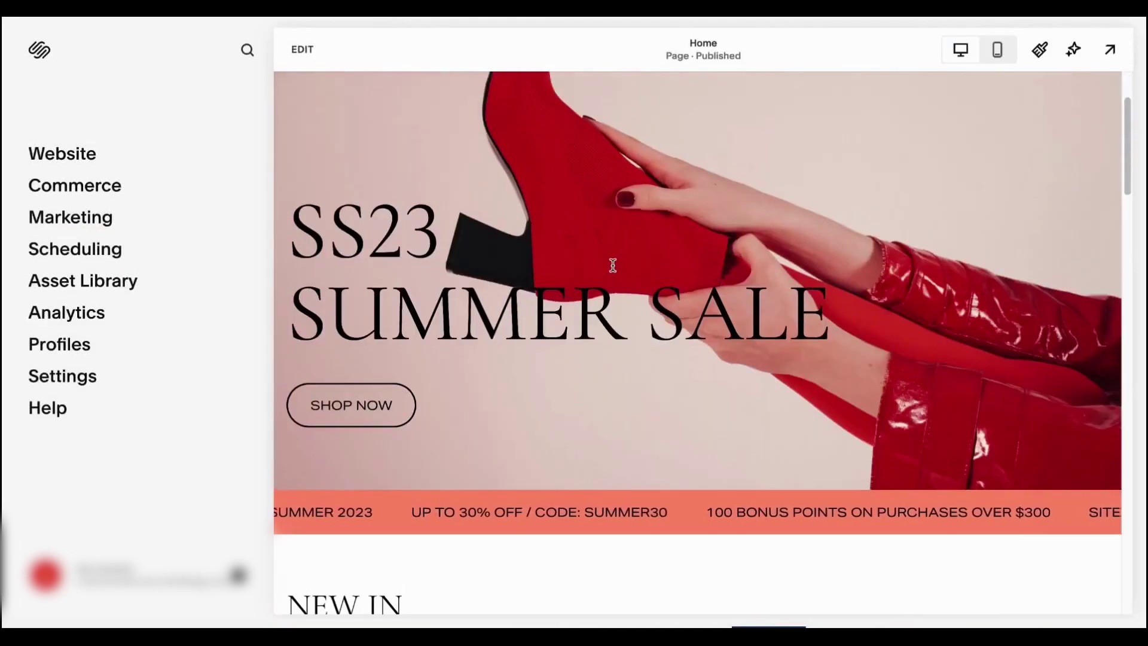
Step: Apply the Halyard Micro mixed font pack in Site Styles
left_click(1041, 53)
left_click(931, 184)
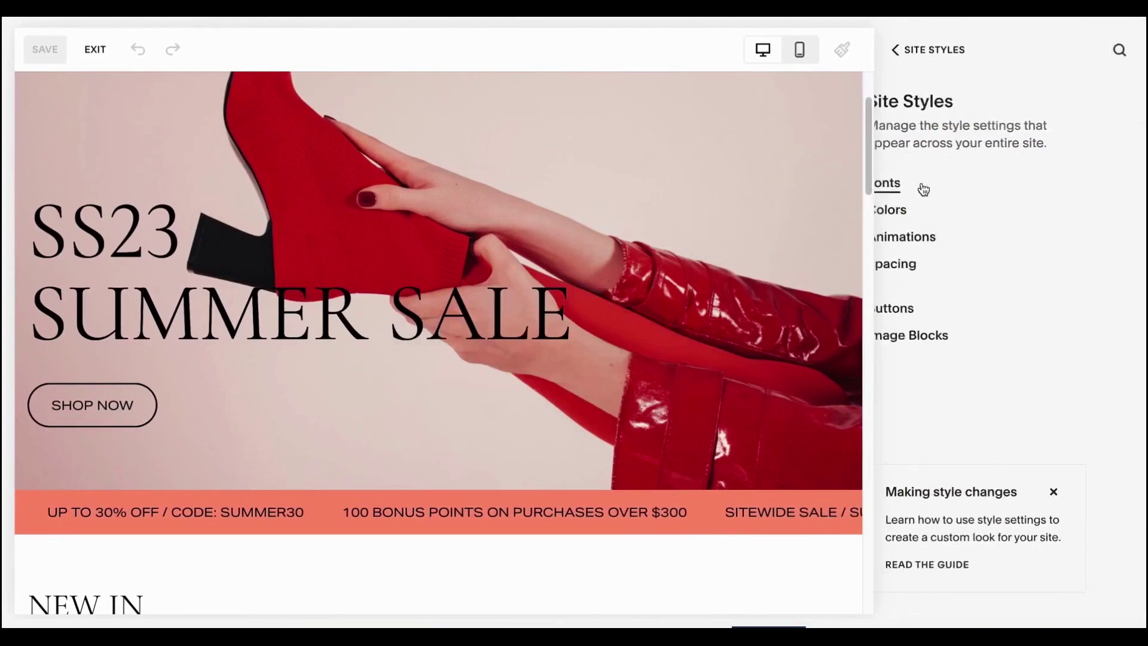
left_click(1022, 296)
left_click(1010, 346)
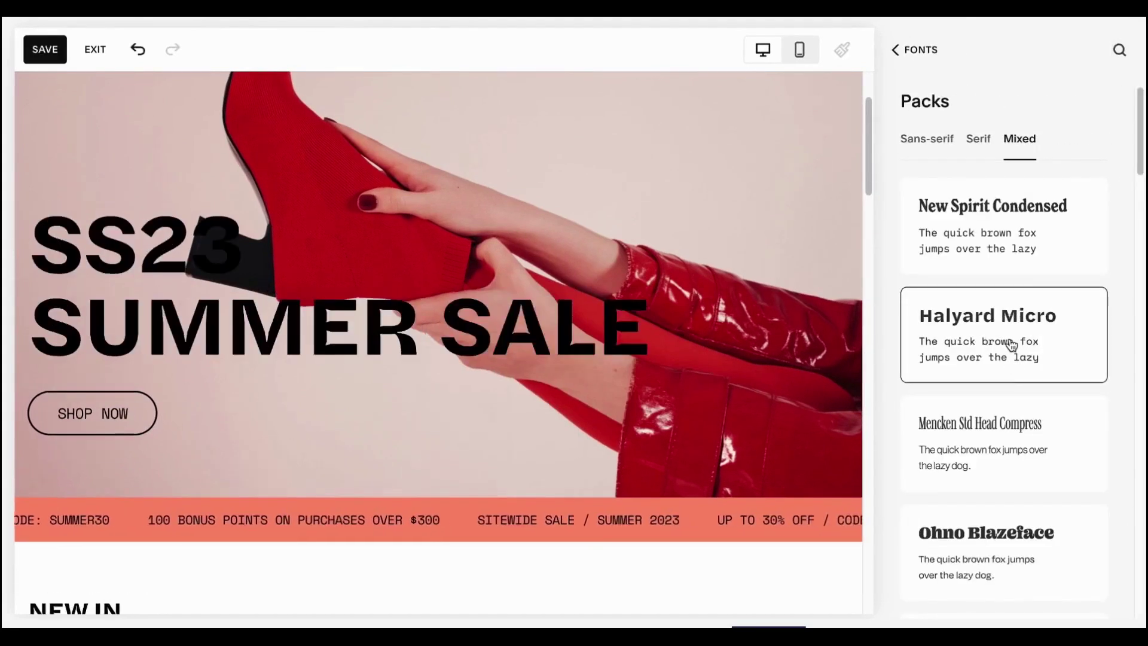
left_click(908, 53)
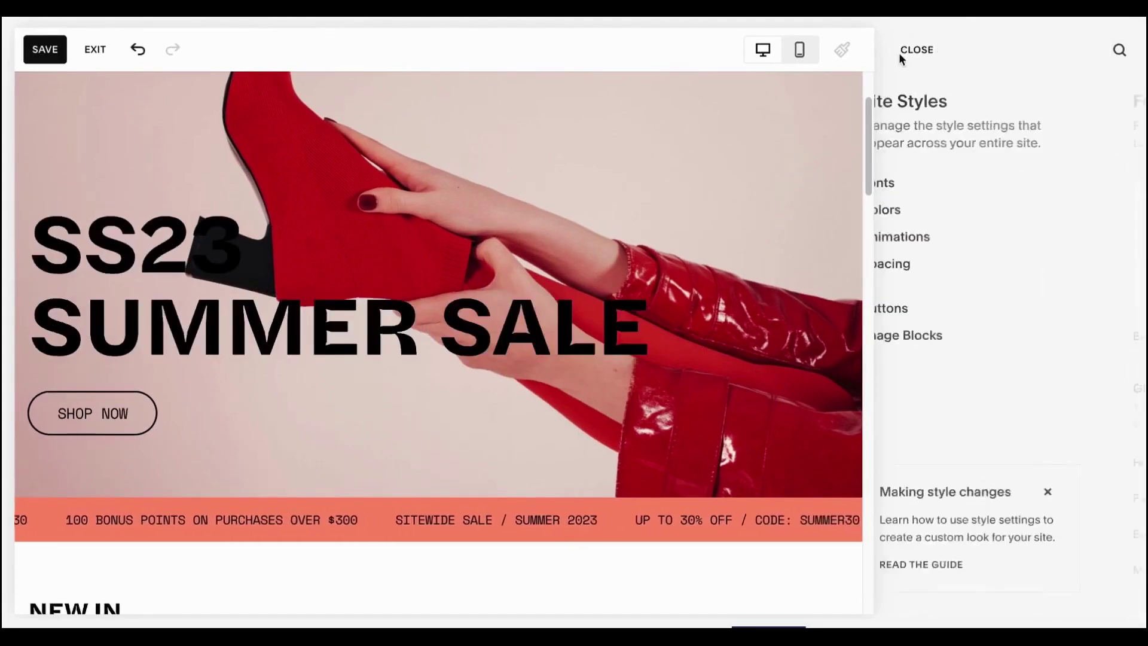
Step: Try several preset palettes, settle on the yellow-green one and save the styles
left_click(920, 208)
scroll(983, 230, "down", 1)
left_click(983, 229)
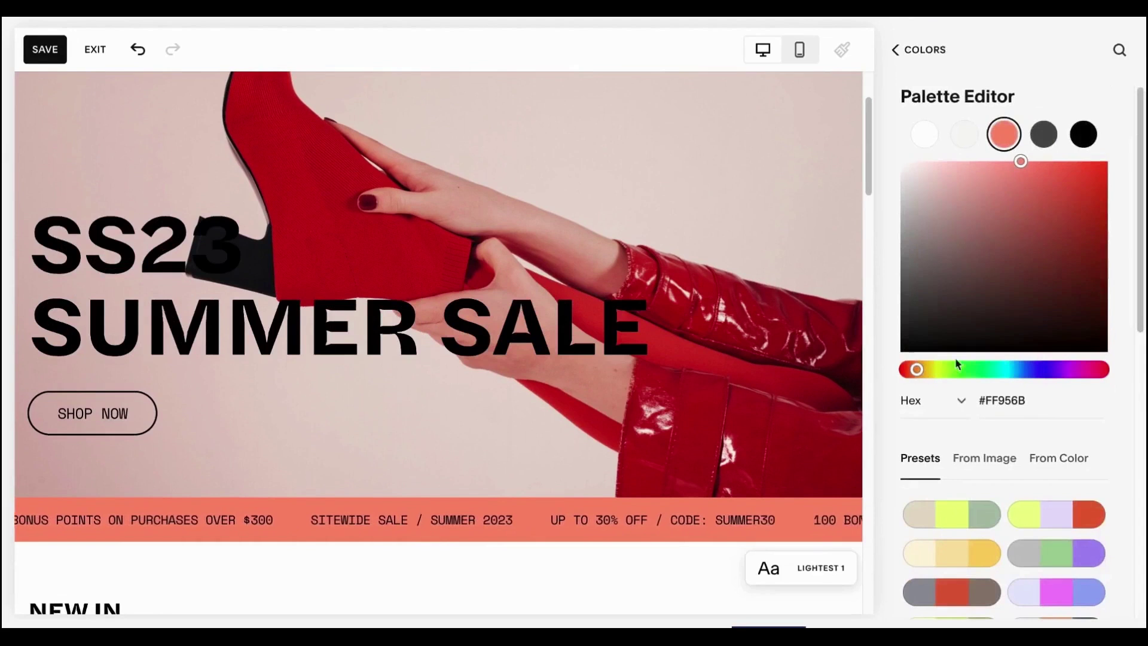
scroll(956, 358, "down", 3)
scroll(1005, 404, "down", 1)
left_click(1045, 442)
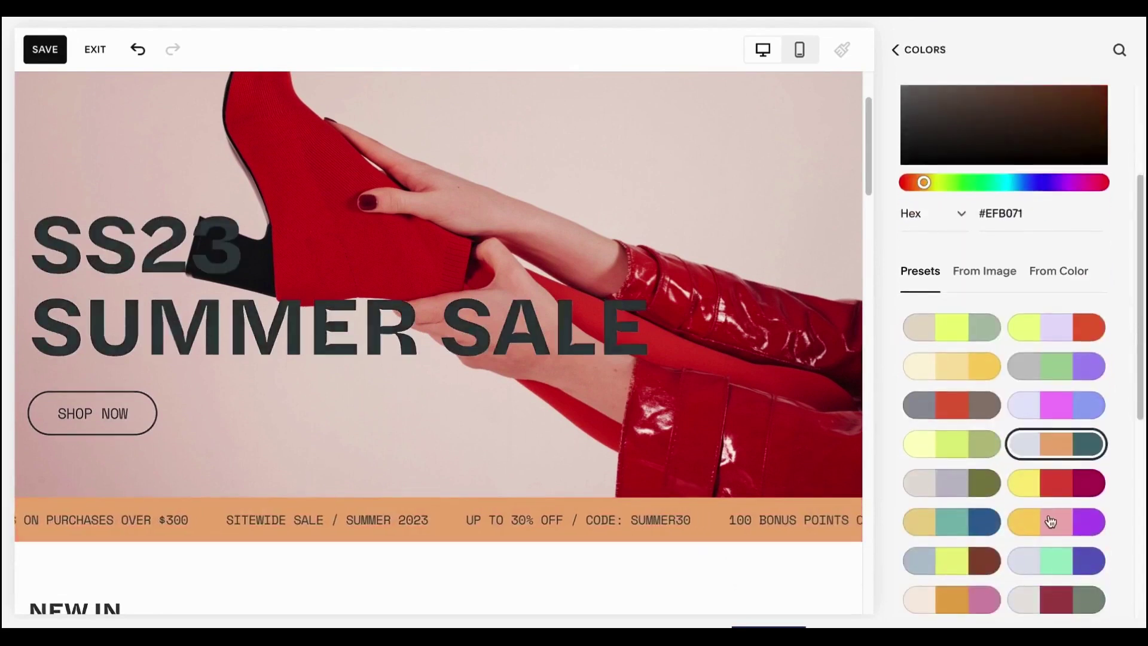
left_click(1048, 520)
scroll(1048, 511, "down", 1)
left_click(1052, 455)
left_click(1046, 410)
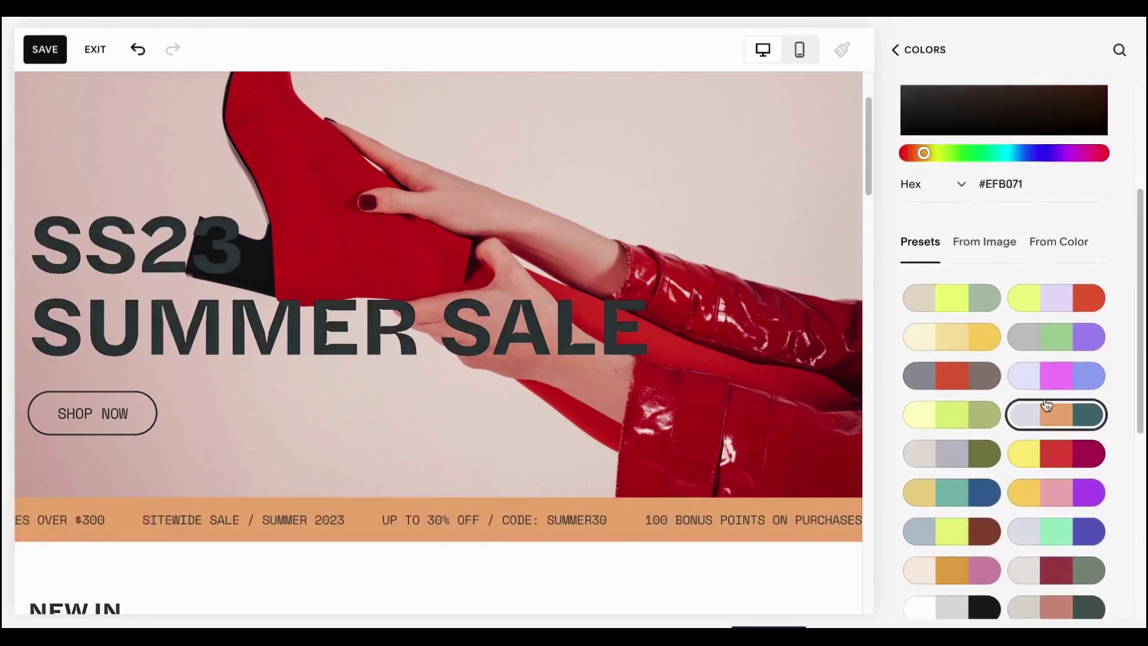
left_click(1043, 296)
left_click(964, 300)
scroll(950, 359, "down", 5)
scroll(977, 491, "up", 5)
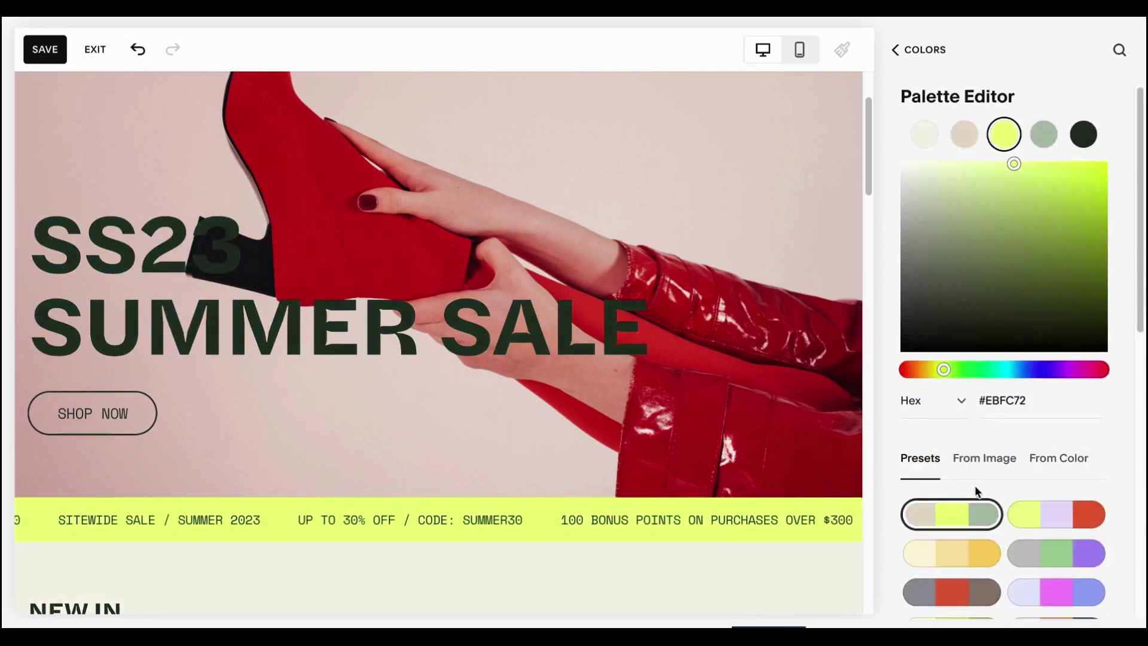
left_click(922, 52)
left_click(44, 52)
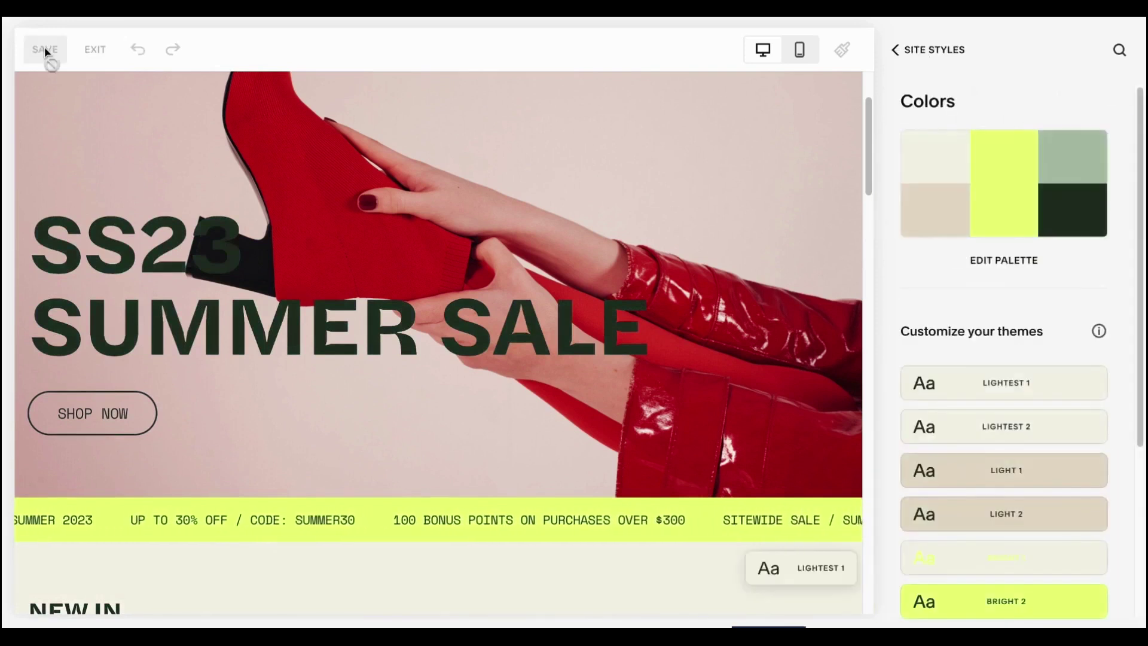
Step: Enable fade-in animations and widen the site margin to 4vw, then attempt to save
left_click(897, 51)
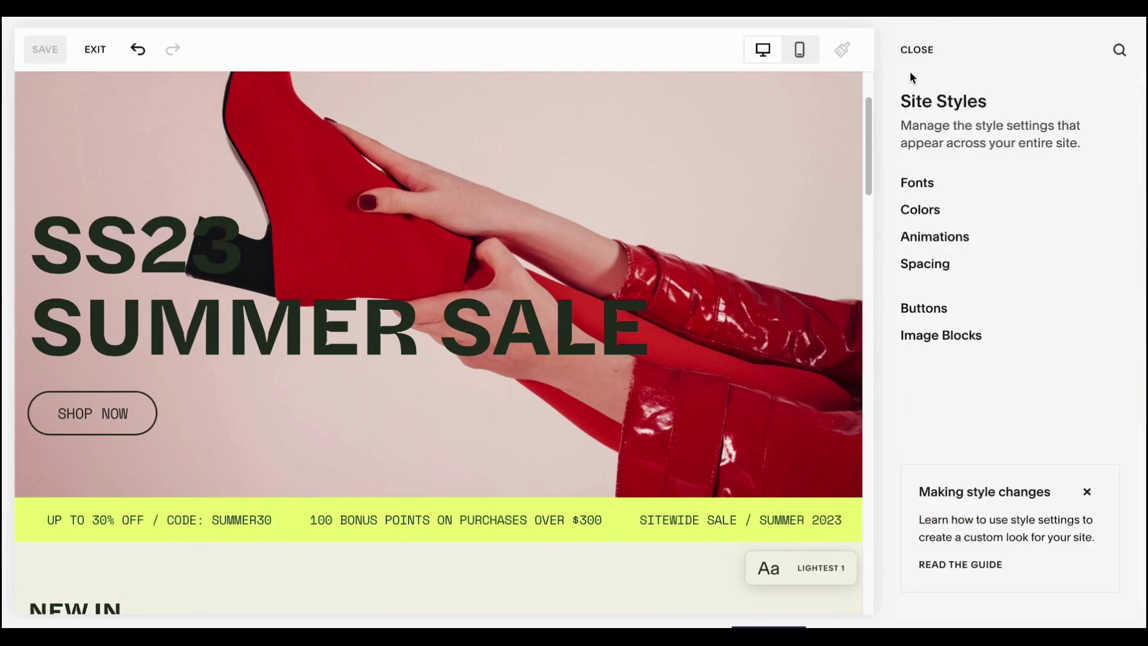
left_click(935, 237)
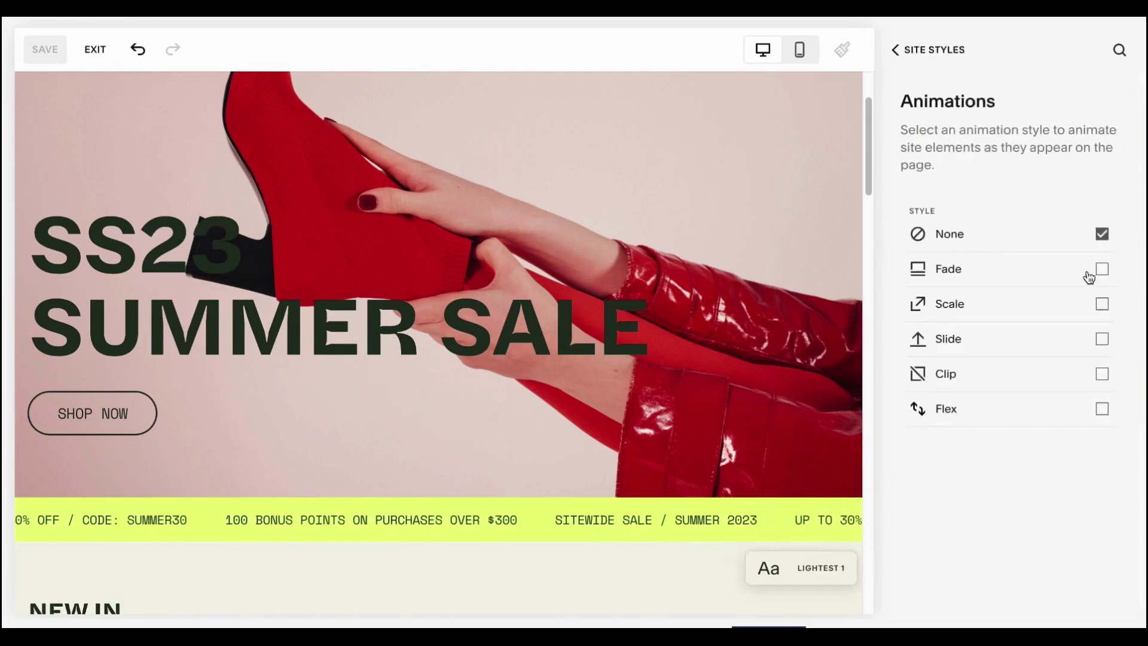
left_click(1100, 269)
left_click(898, 50)
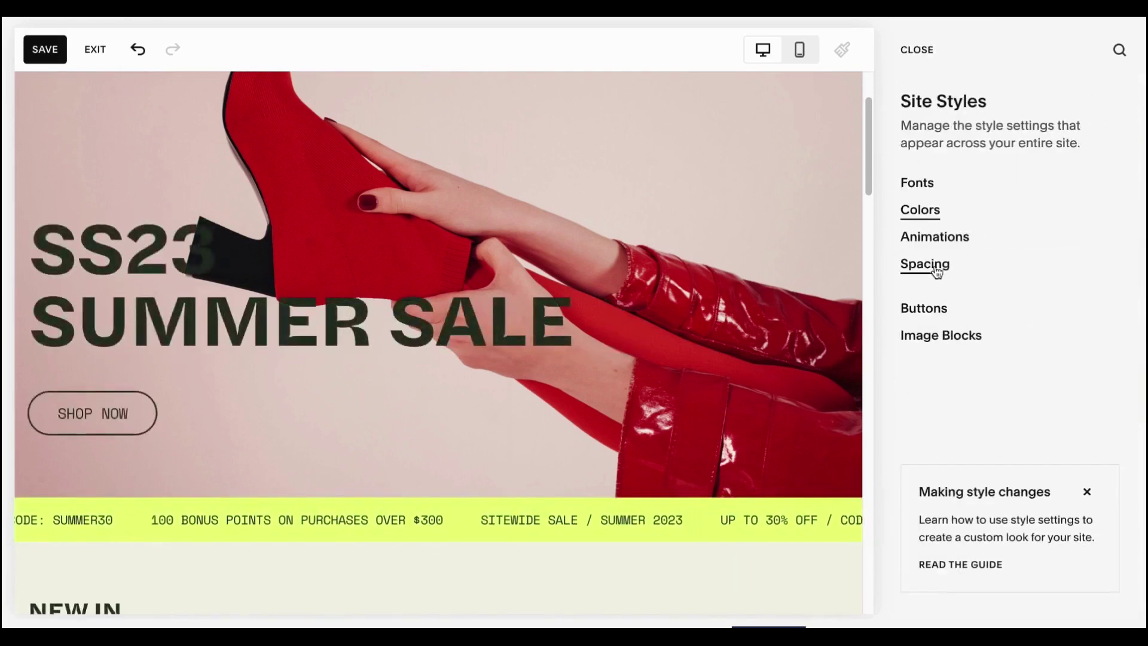
left_click(924, 264)
left_click_drag(954, 207, 970, 205)
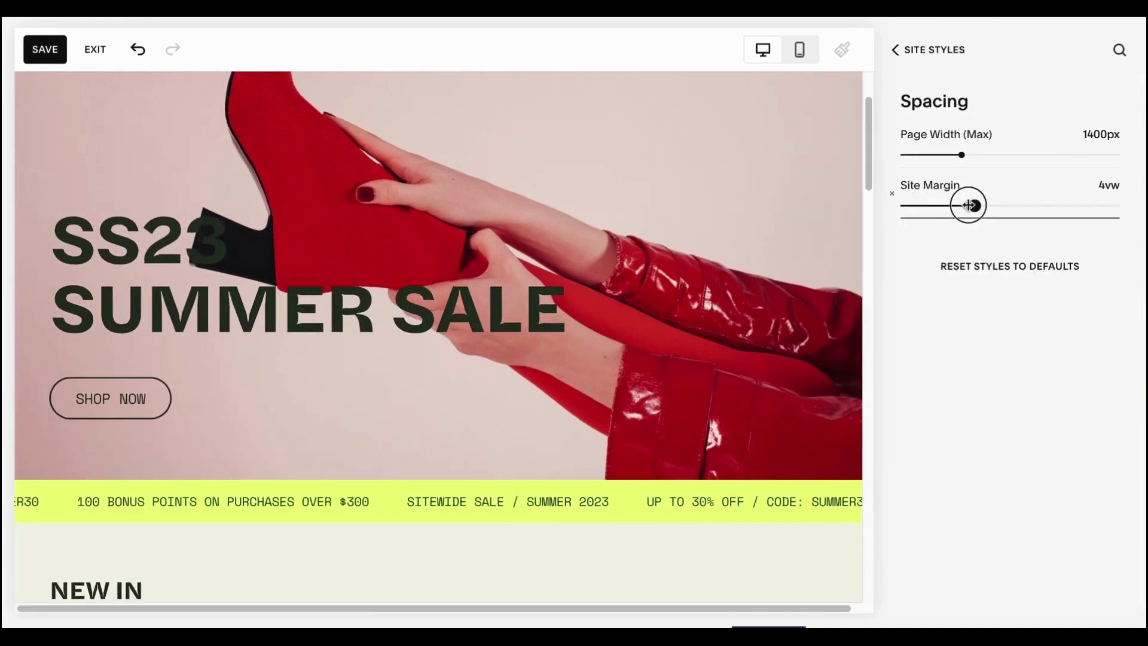
left_click(932, 56)
left_click(43, 50)
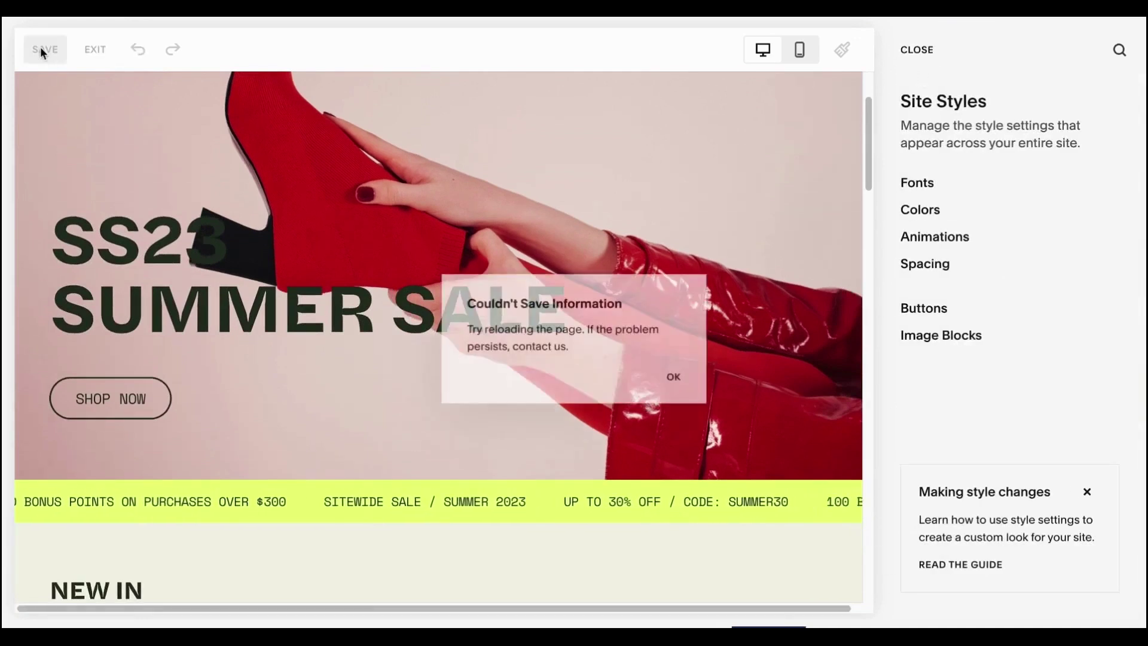
Step: Dismiss the save errors and exit the editor without saving
left_click(677, 383)
left_click(918, 52)
left_click(678, 381)
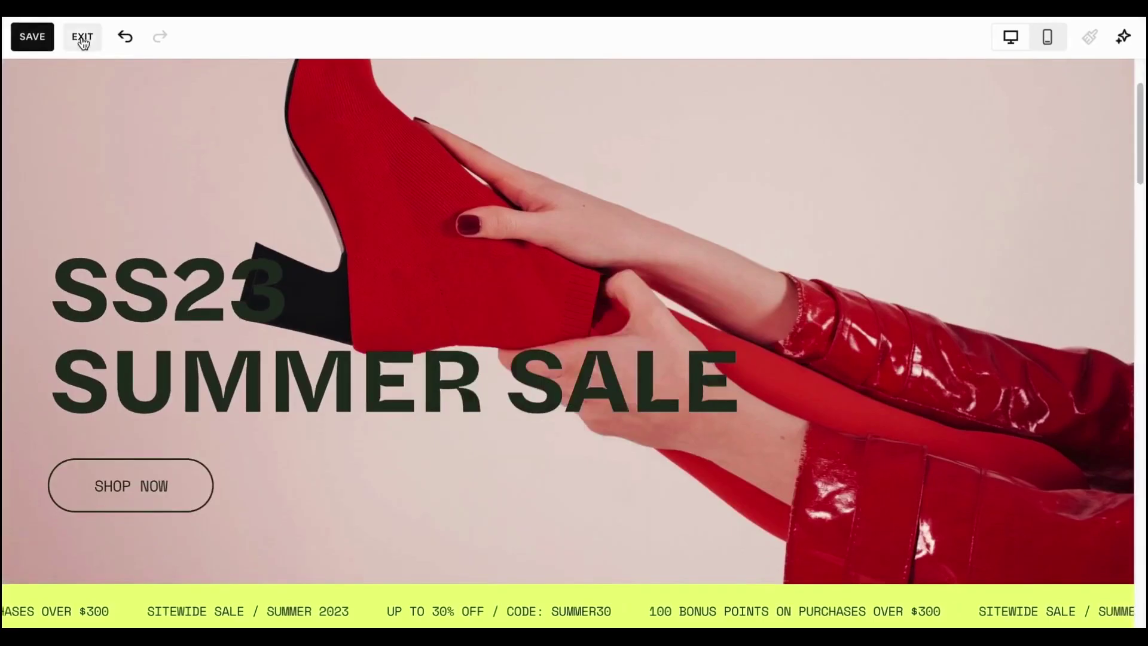
left_click(82, 37)
left_click(297, 158)
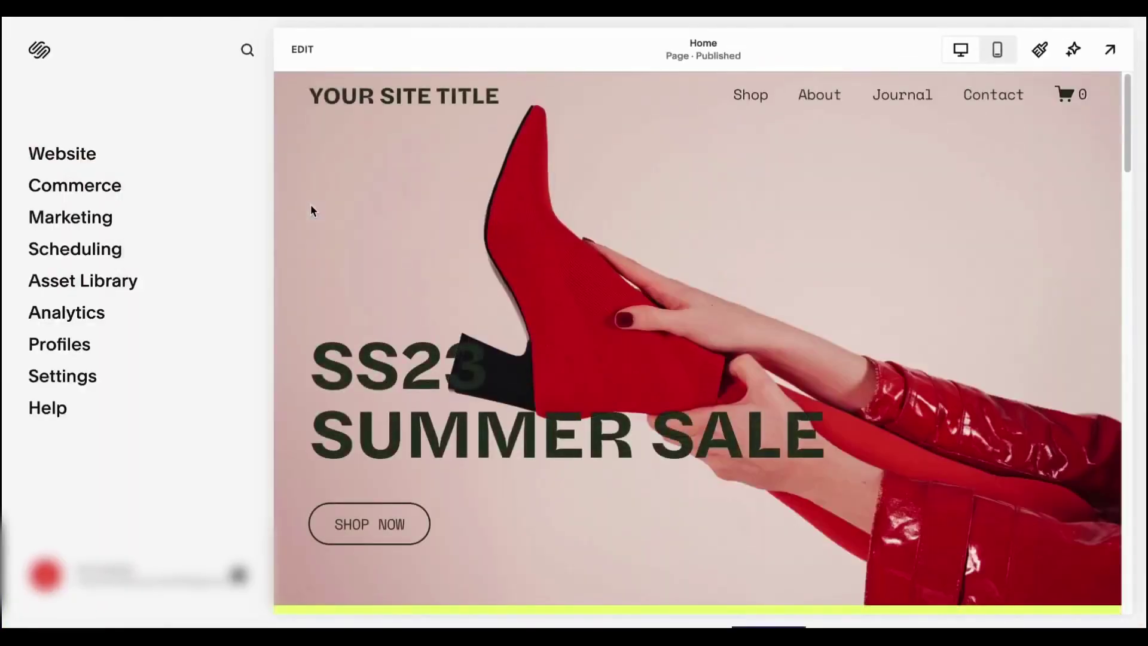
Step: From Pages, open Ethan Sandal and choose the Half product detail layout
left_click(53, 153)
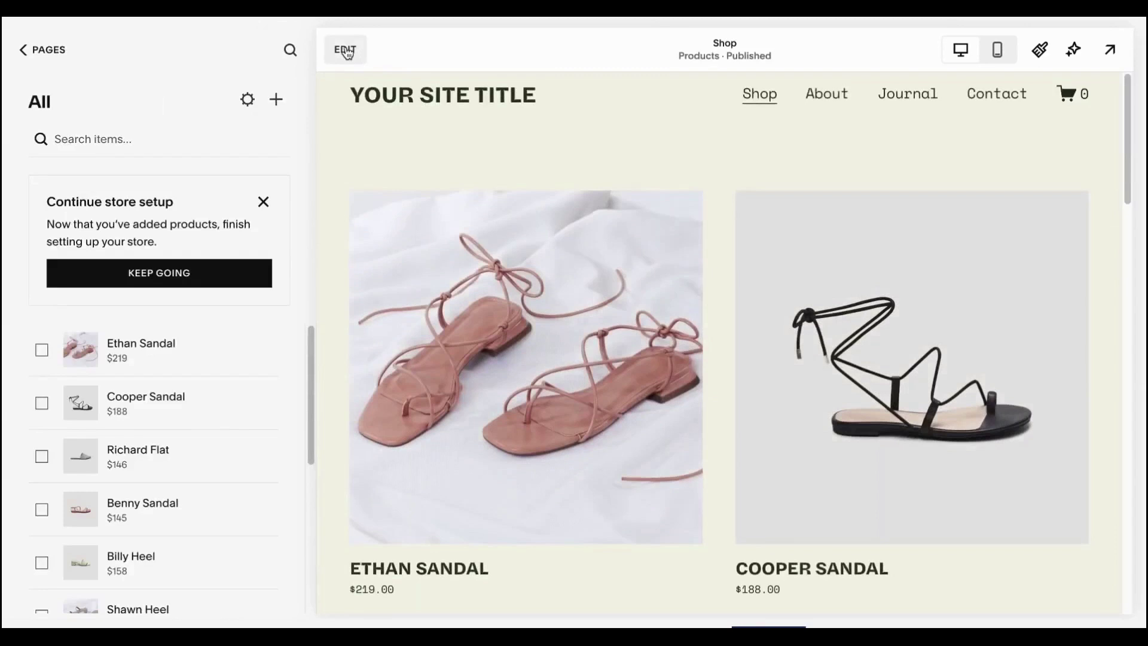
scroll(102, 359, "down", 3)
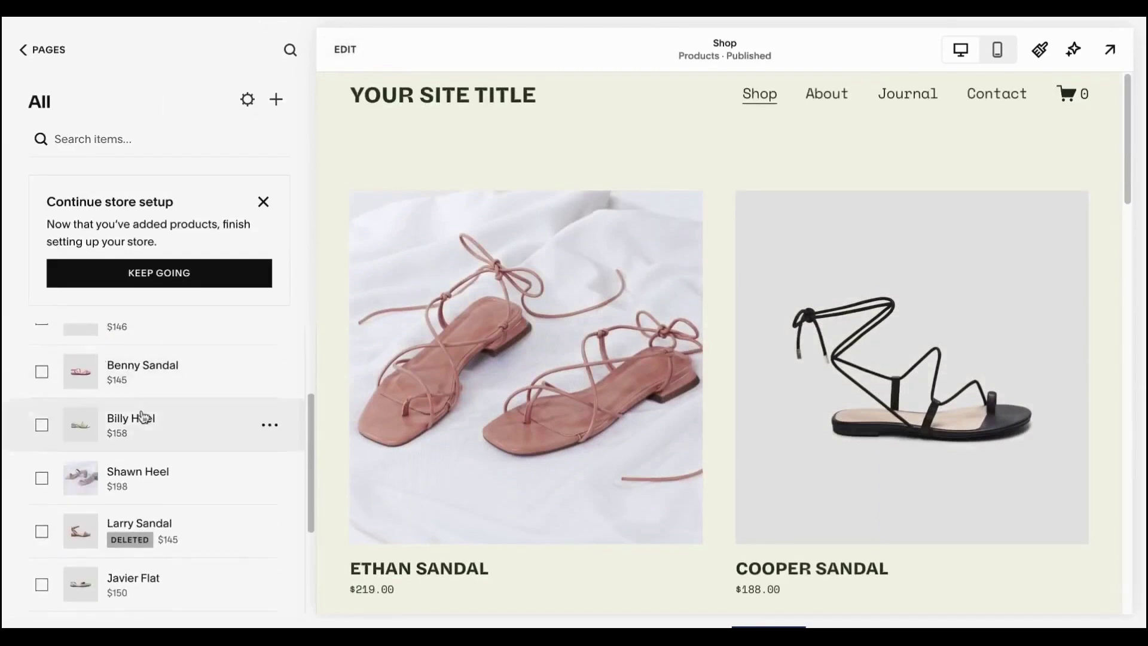
scroll(135, 404, "up", 3)
left_click(122, 351)
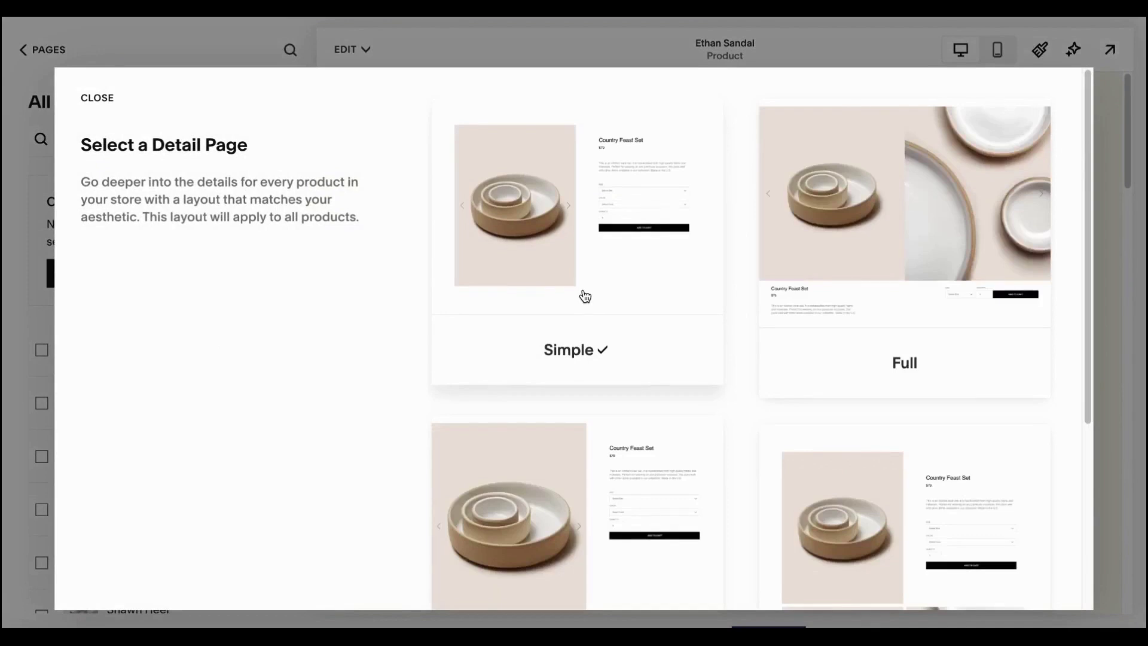
scroll(993, 278, "down", 2)
scroll(587, 349, "down", 1)
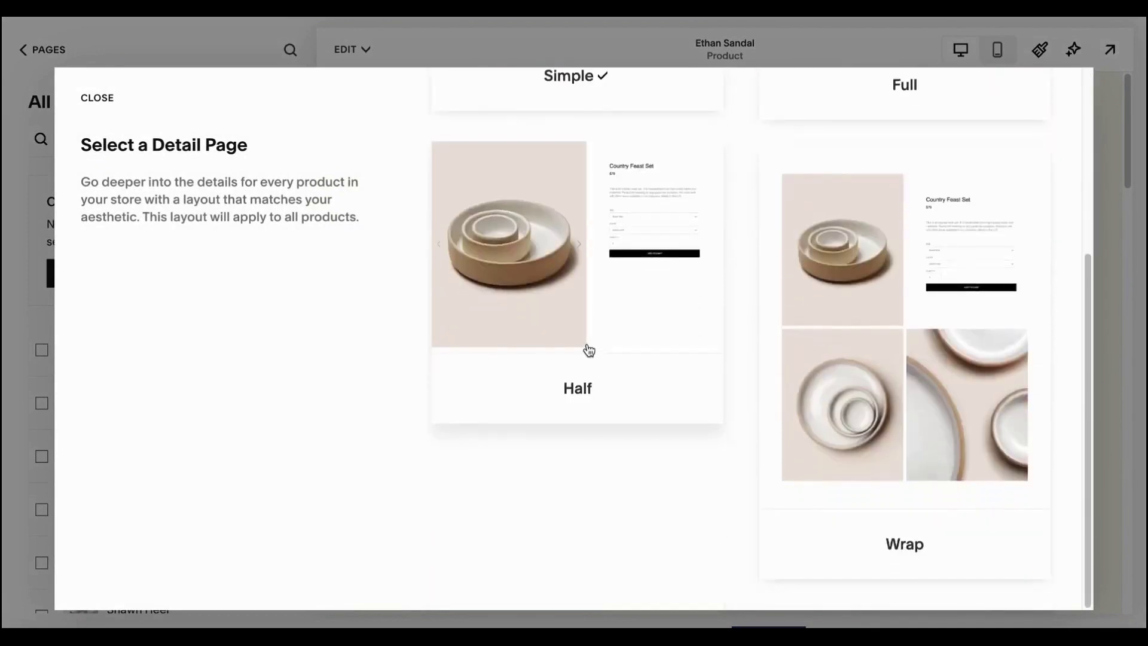
left_click(663, 369)
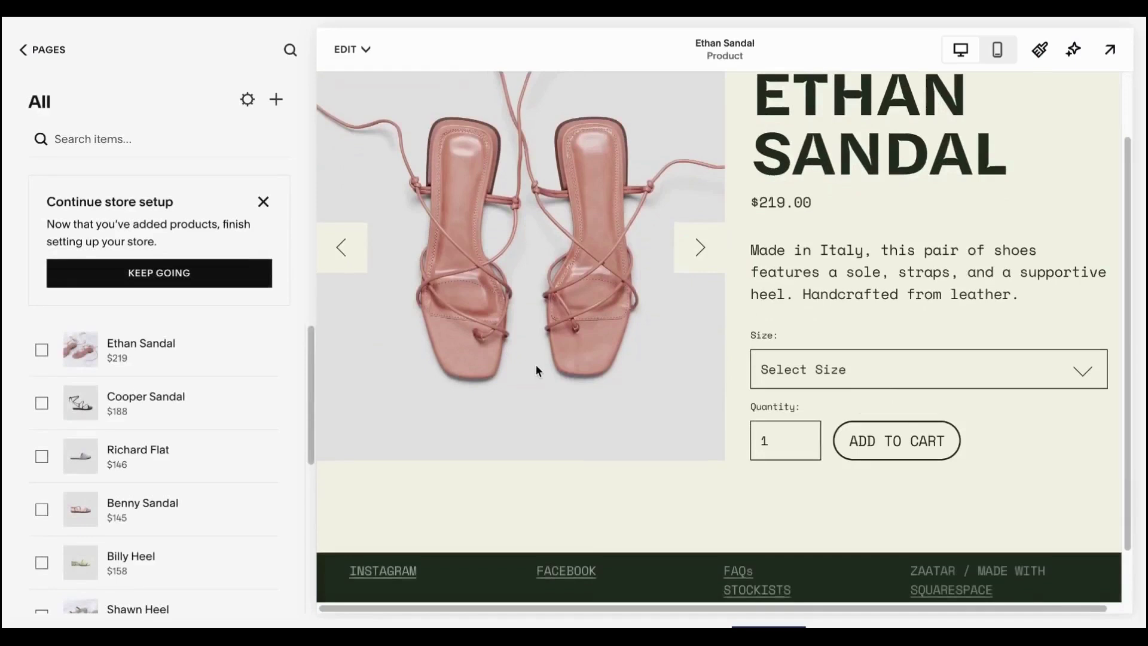
left_click(44, 51)
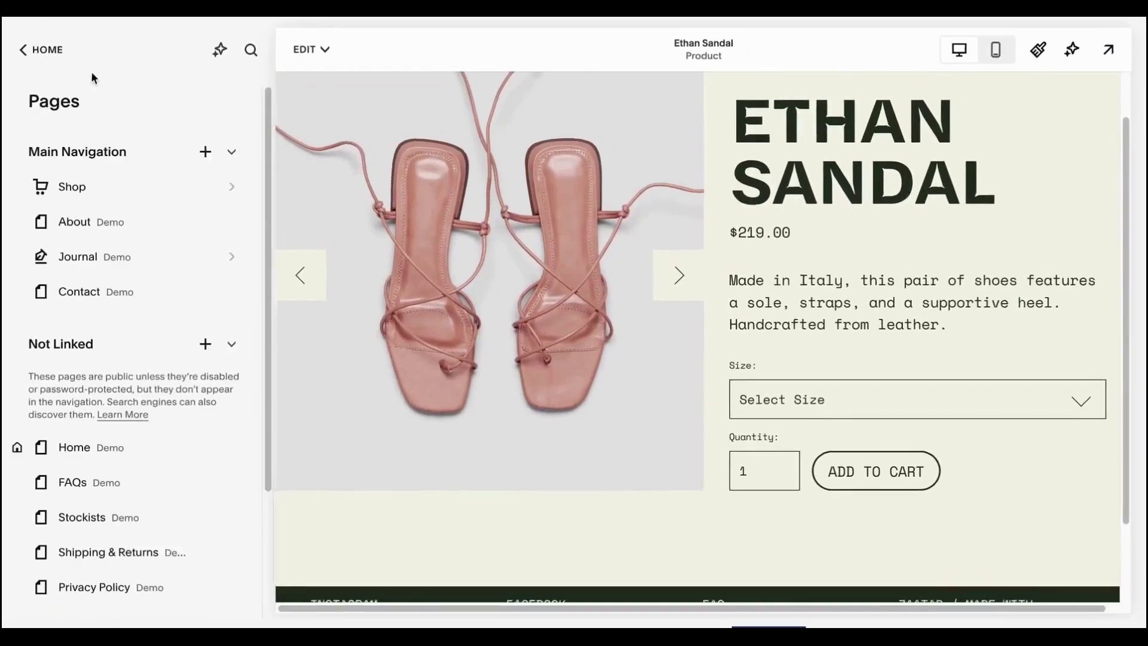
Step: Go to Commerce > Products to view the physical products list
left_click(48, 52)
left_click(69, 186)
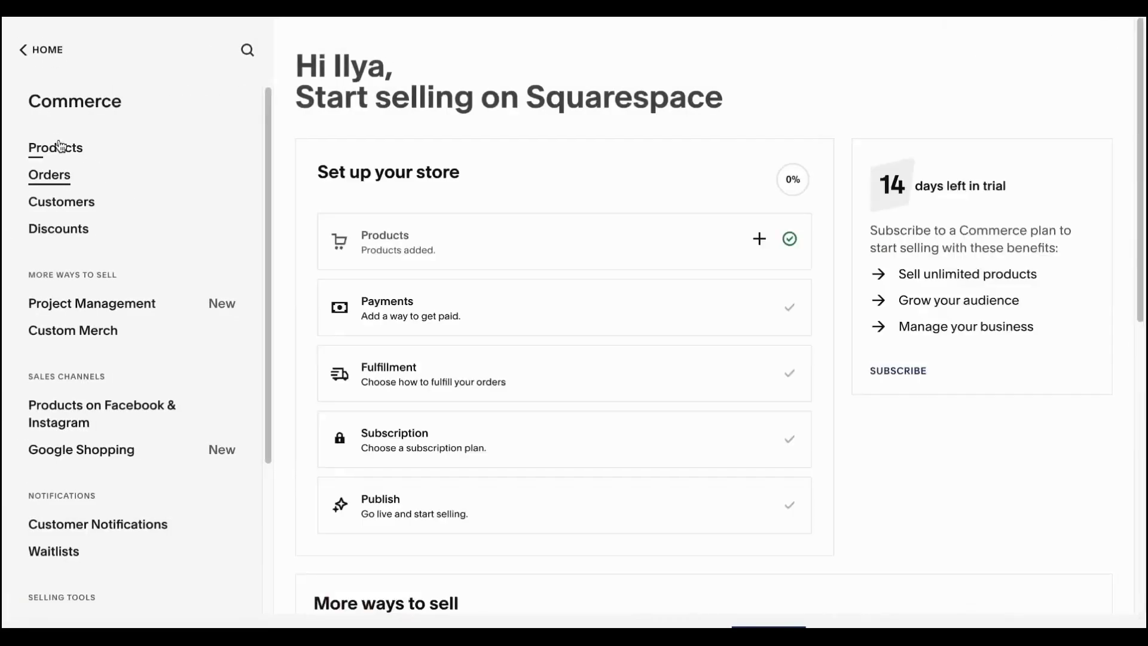
left_click(54, 146)
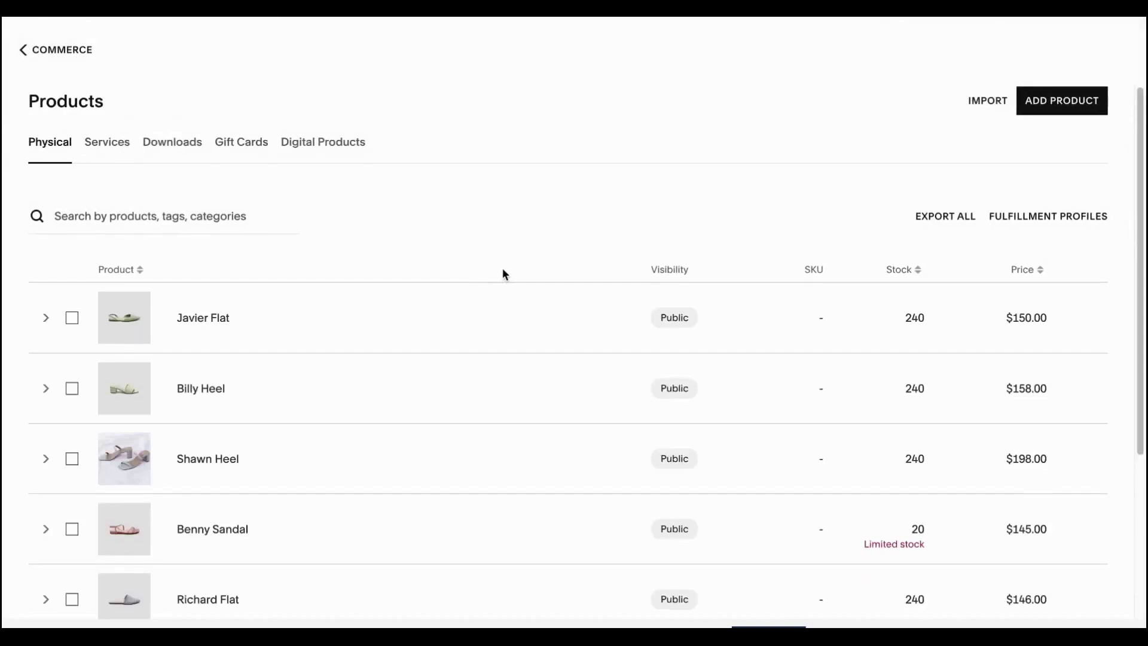
scroll(502, 268, "down", 3)
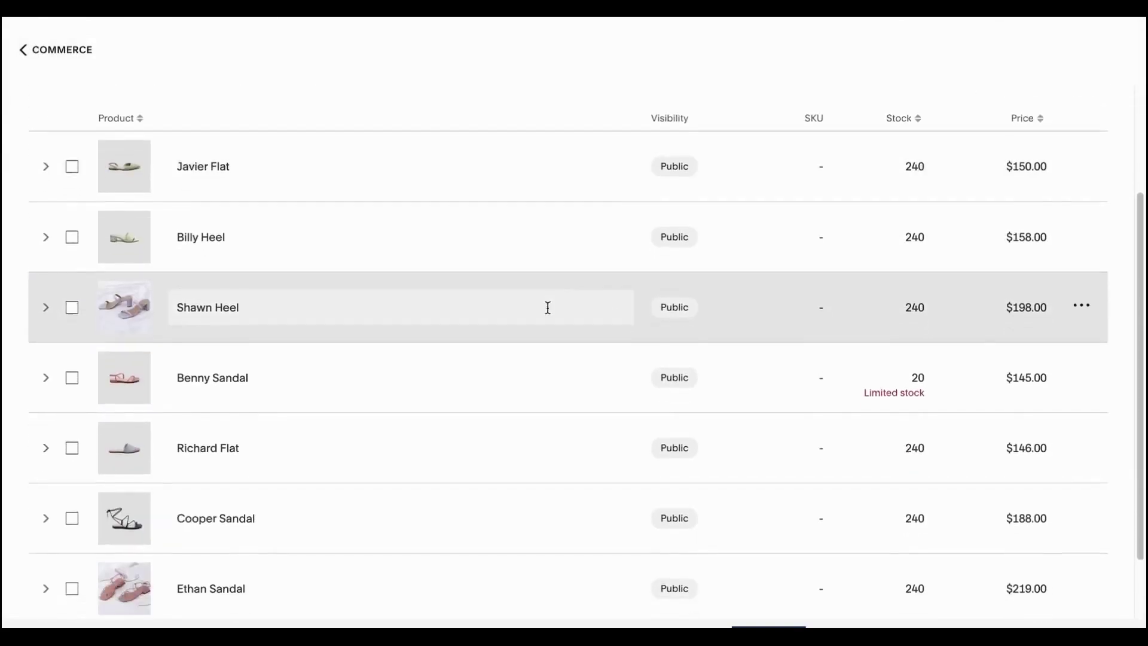
scroll(547, 308, "down", 2)
scroll(610, 449, "up", 4)
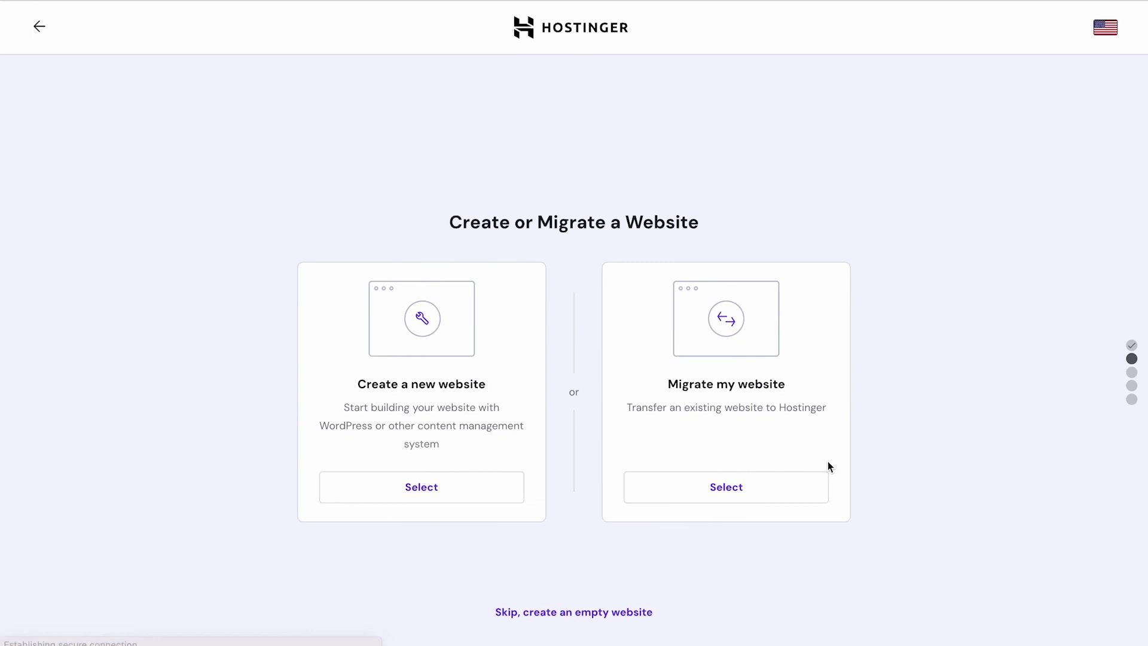
Step: Create a new Website Builder site, defer the domain and choose pre-made templates
left_click(505, 455)
left_click(734, 500)
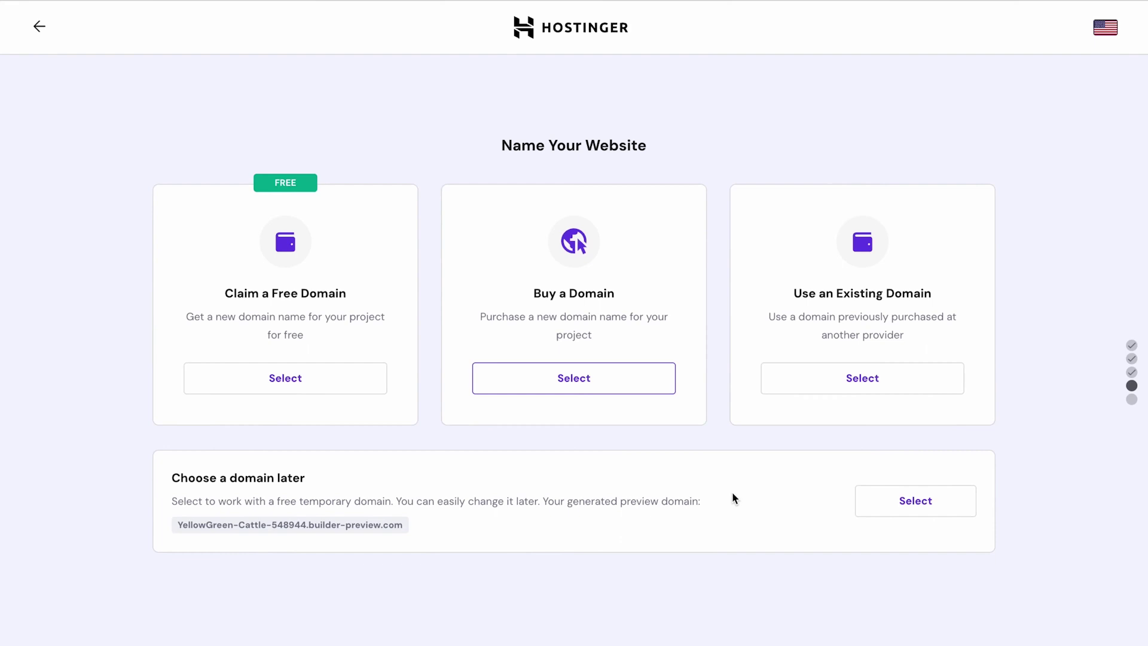
left_click(871, 493)
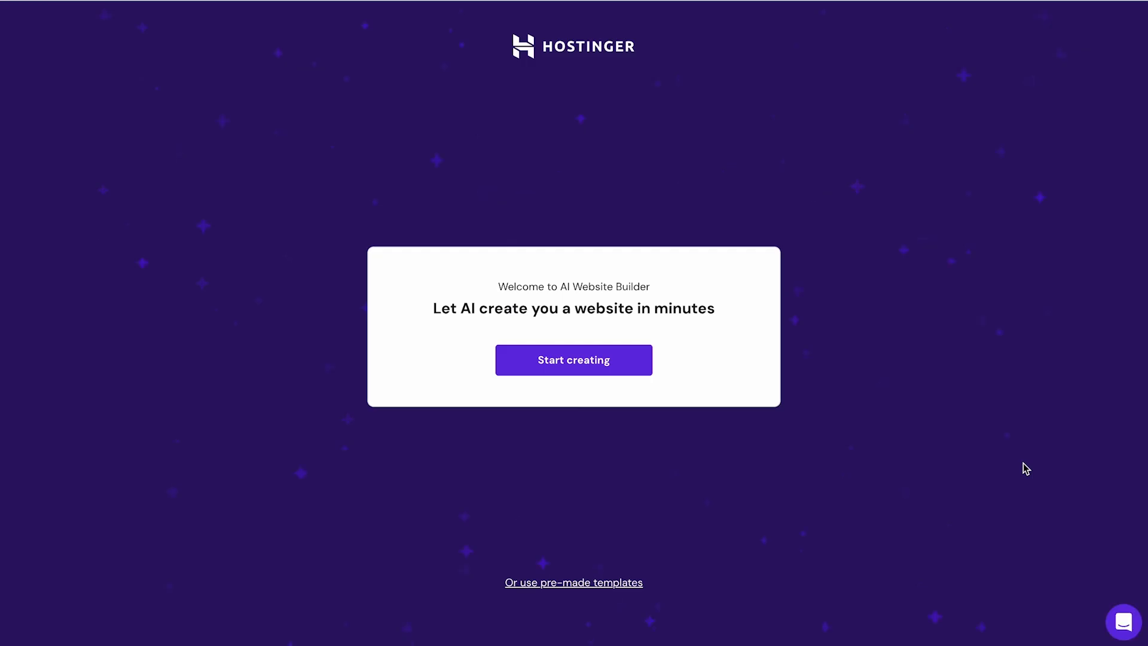
left_click(635, 586)
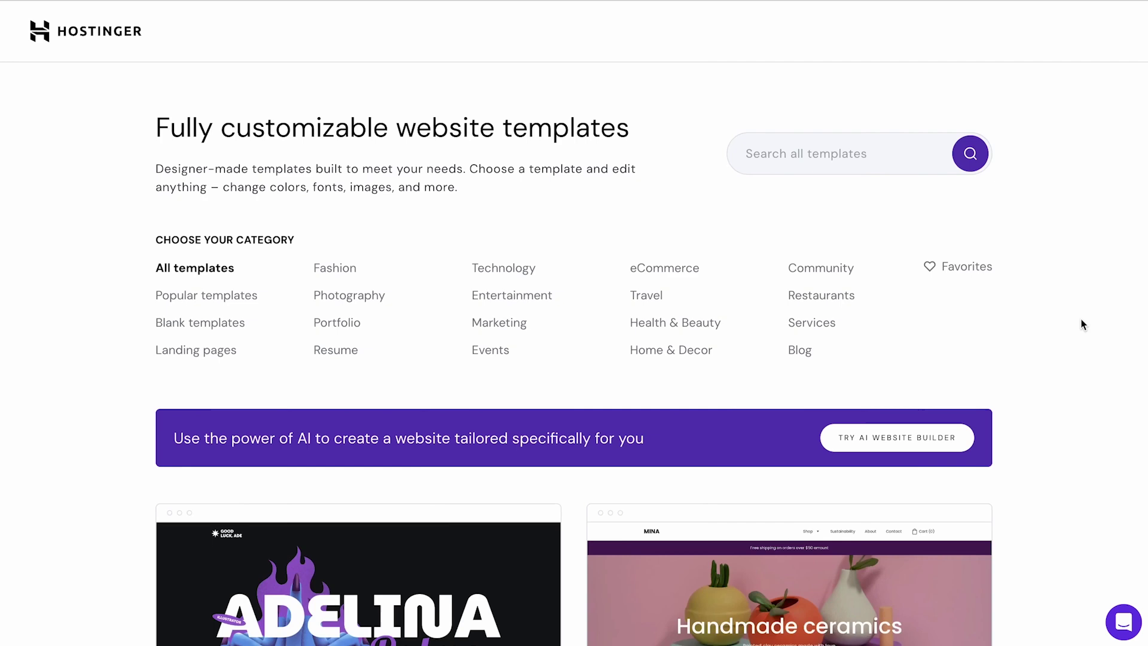
scroll(1082, 326, "down", 3)
scroll(1081, 324, "down", 6)
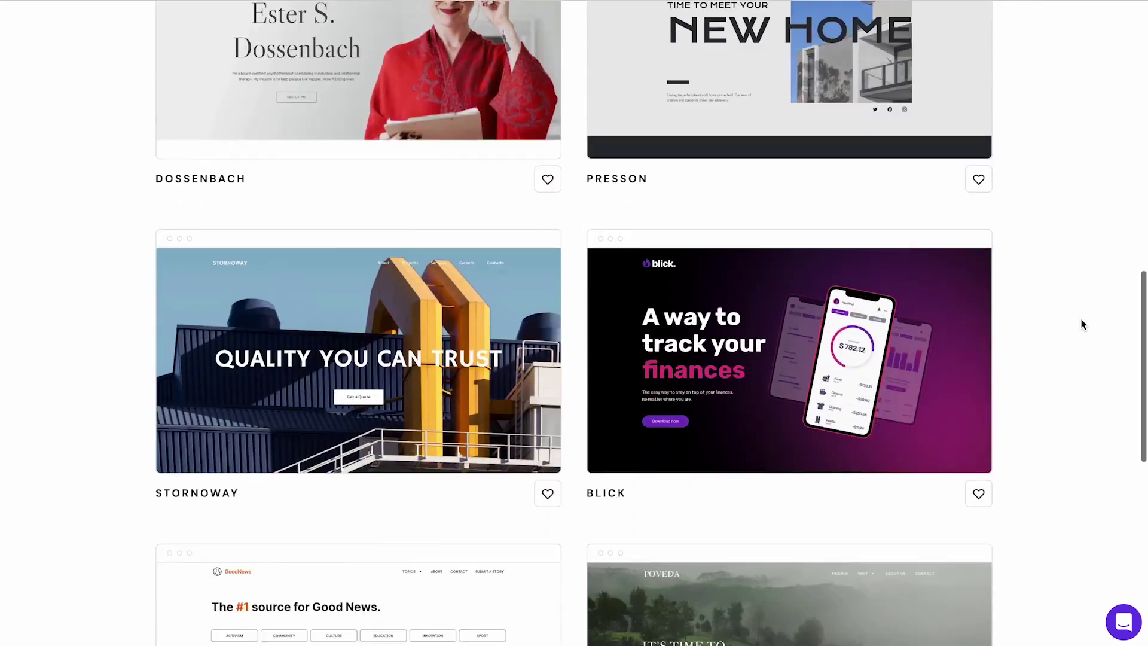
scroll(1082, 324, "up", 4)
scroll(1083, 324, "up", 3)
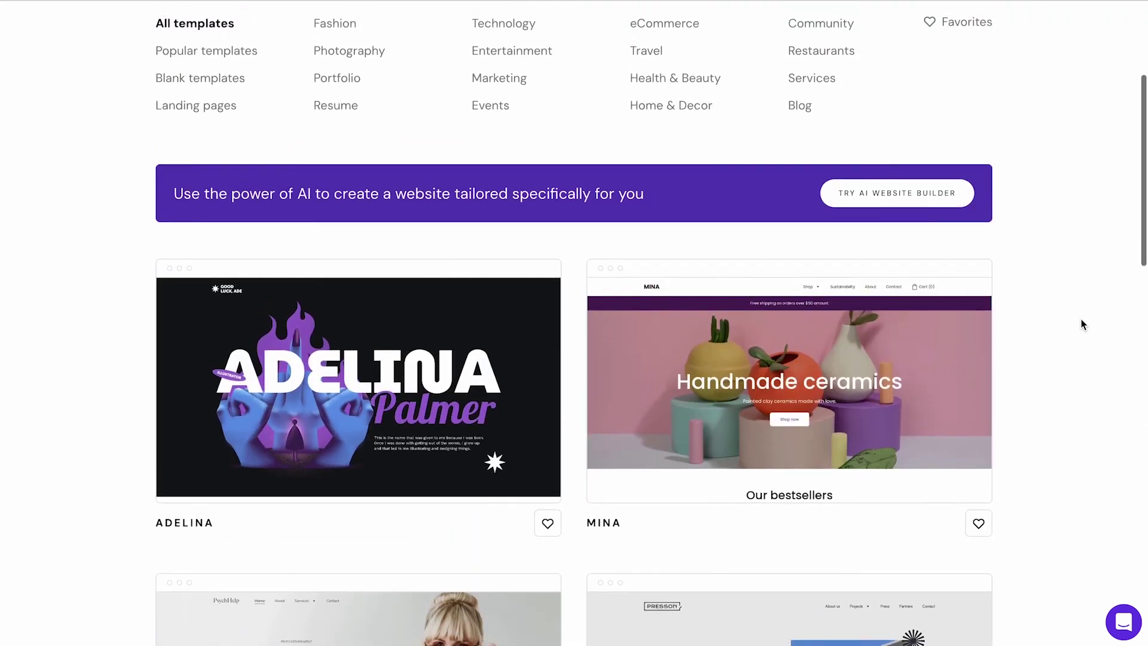
Step: Start the AI builder with brand name ArtisanTerra Pottery and type Online store
left_click(927, 206)
left_click(633, 355)
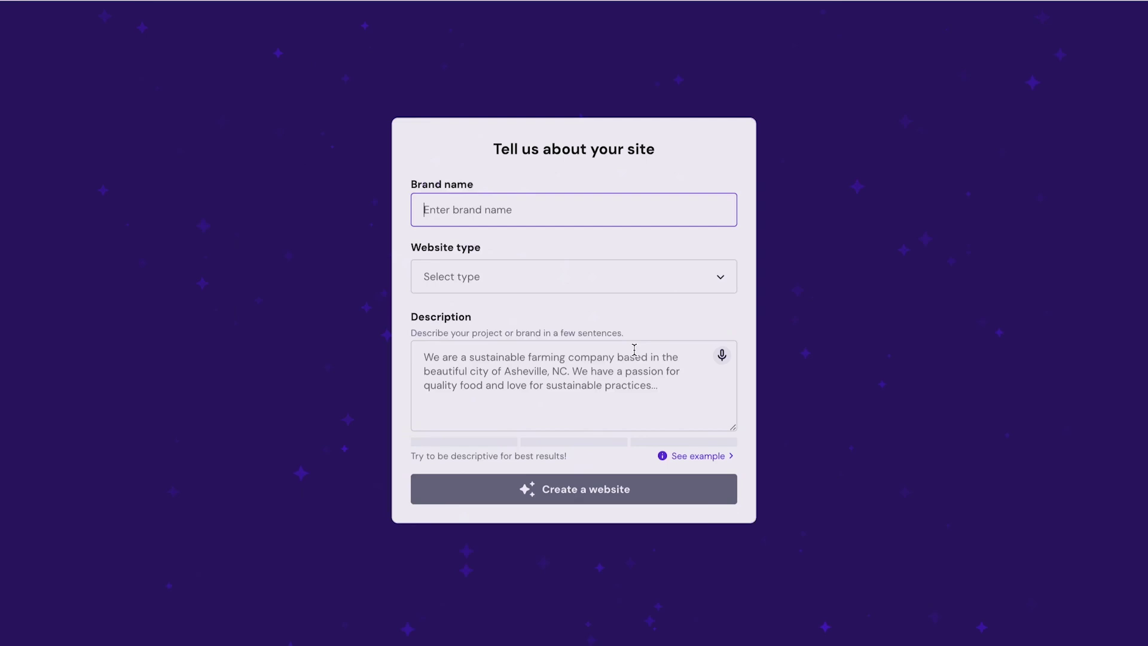
left_click(638, 216)
type("ArtisanTerra Pottery")
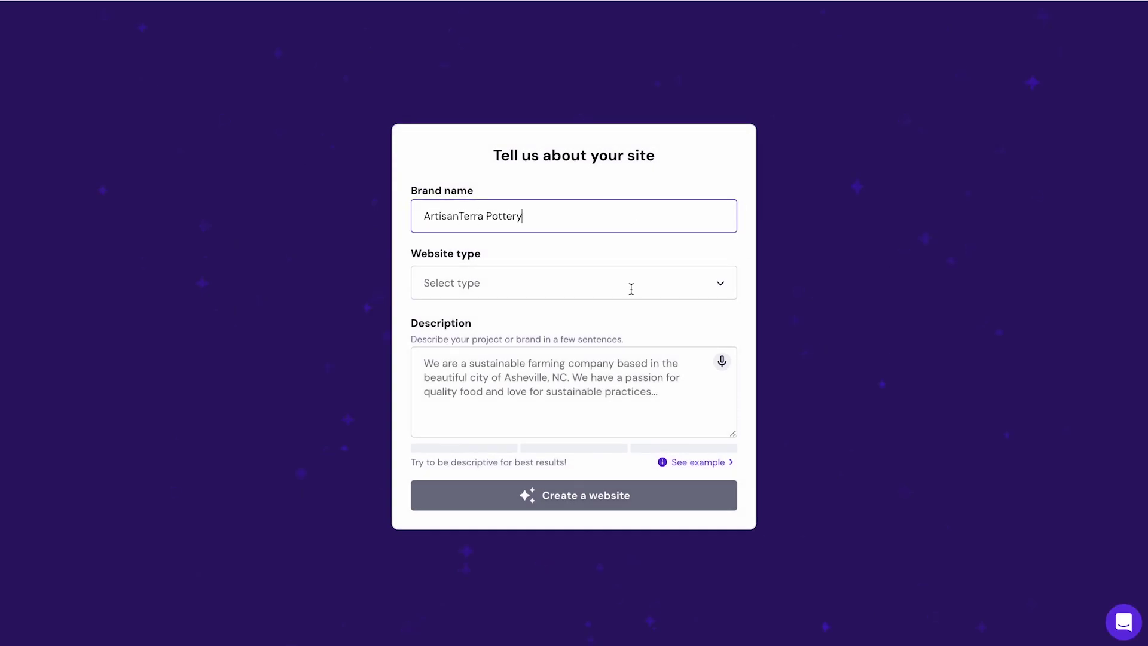
left_click(630, 288)
left_click(598, 318)
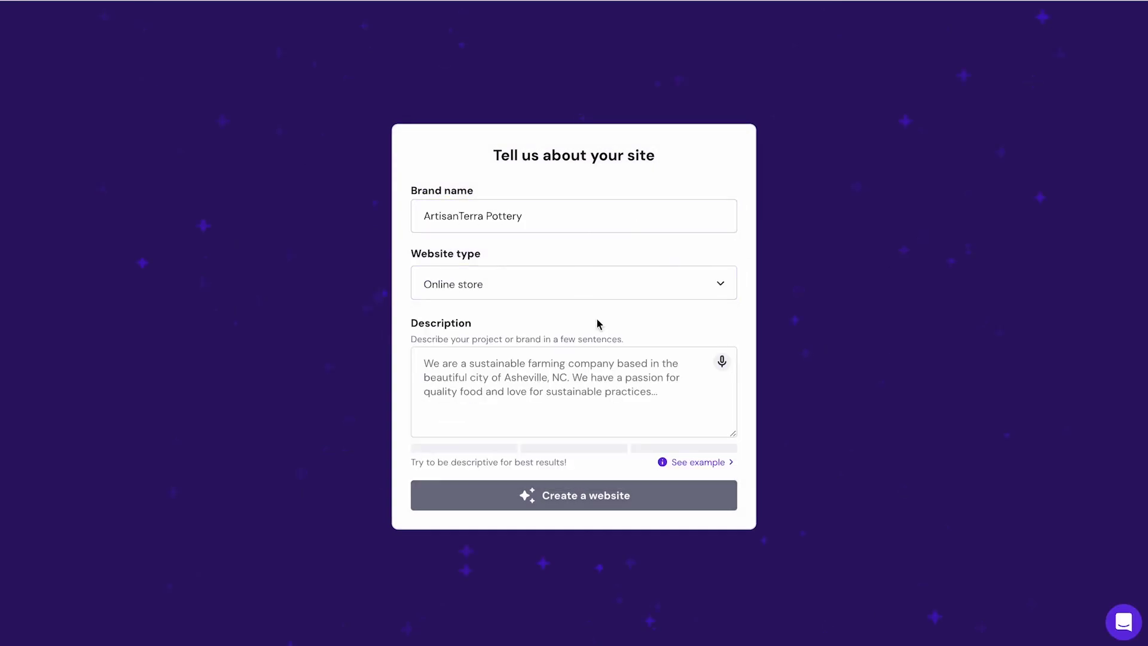
Step: Paste the pottery description, append the earthy palette sentence and create the website
left_click(561, 367)
type("We sell all sorts of pottery styles, from functional dinnerware to decorative pieces and unique gifts. Our brand exudes warmth and artistic charm, making you feel right at home in our world of pottery. You can browse through our virtual gallery, where you'll find handcrafted pottery that showcases the talent and dedication of skilled artisans.")
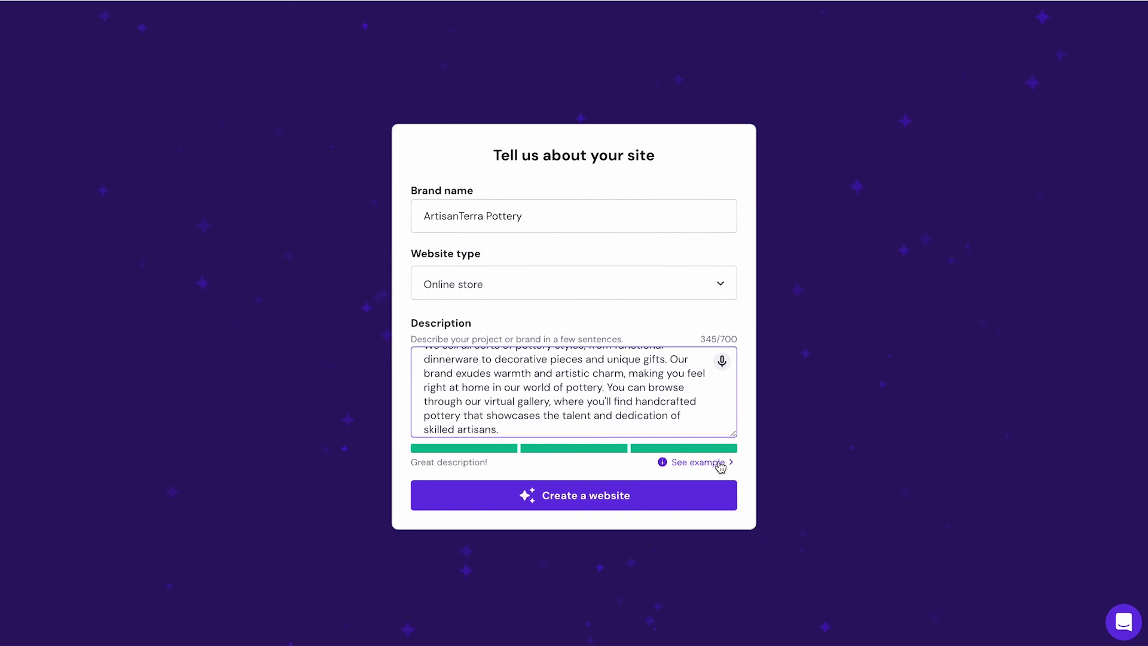
left_click(719, 464)
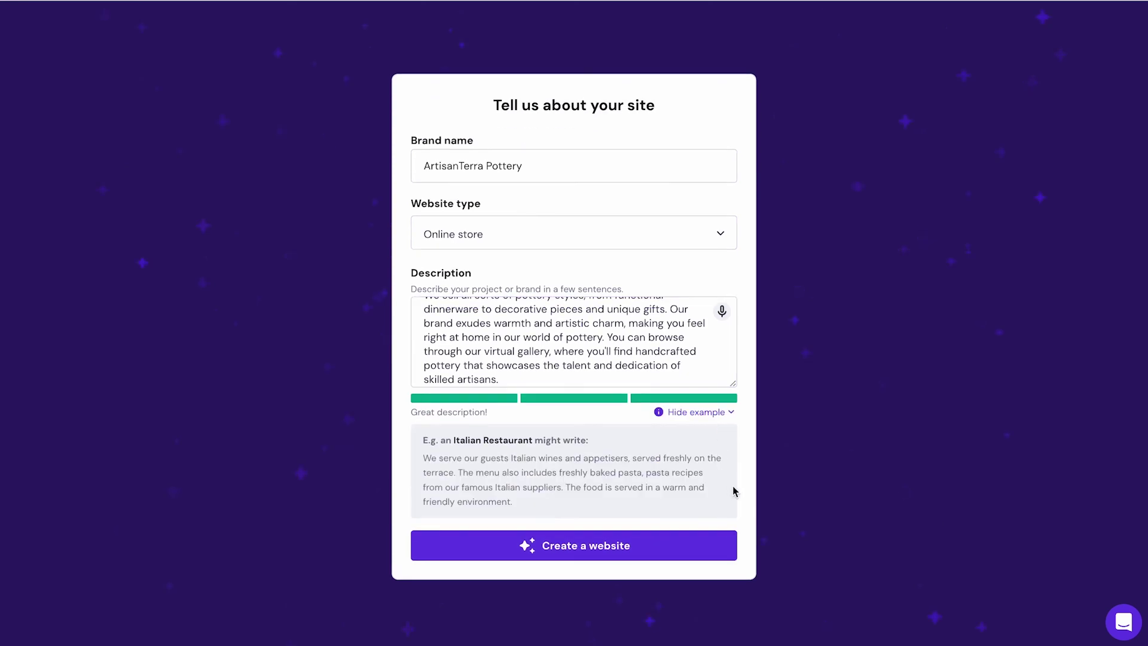
left_click(610, 376)
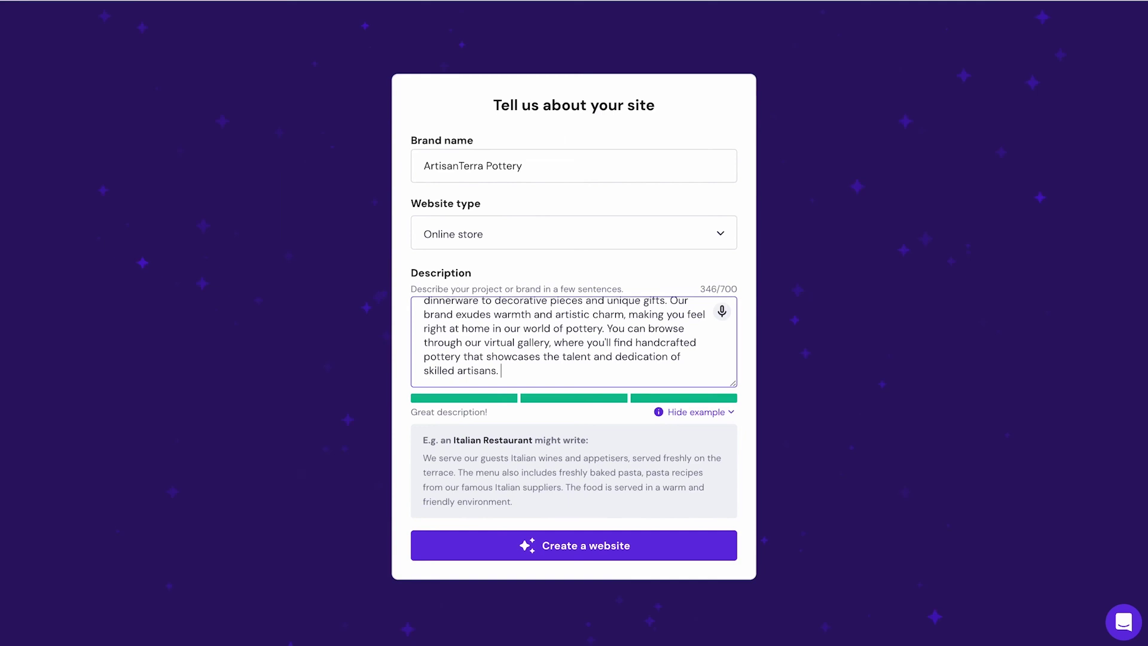
type("The brand pallet has earthy tones, cool blues, sage green, subtle grays and muted gold or copper.")
scroll(713, 370, "down", 1)
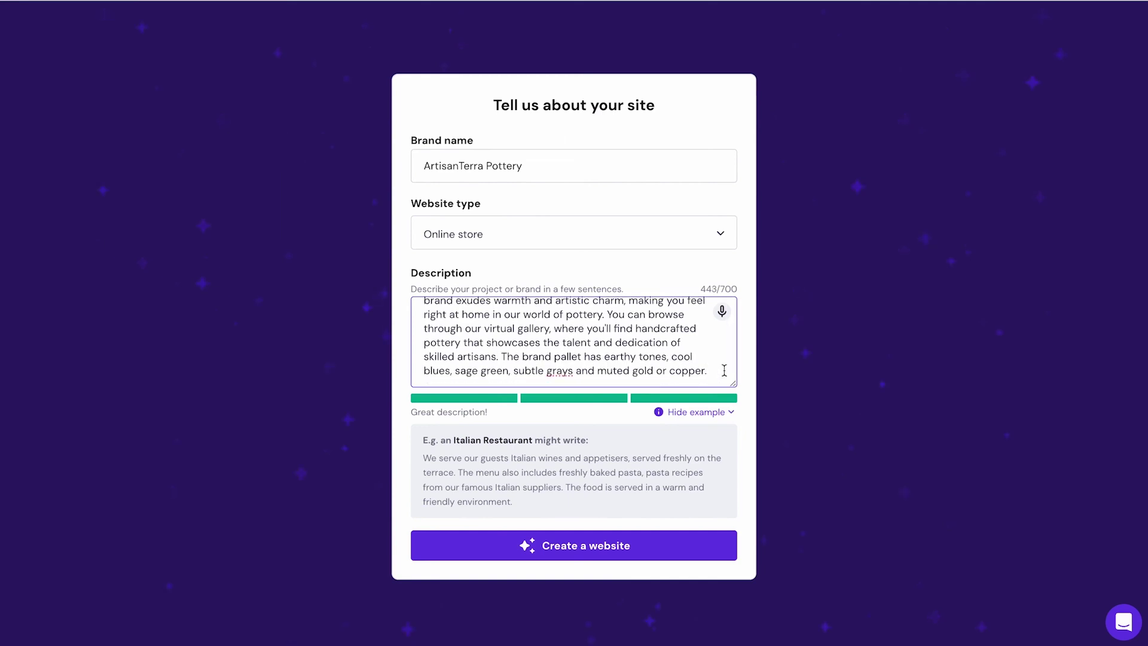
left_click(627, 558)
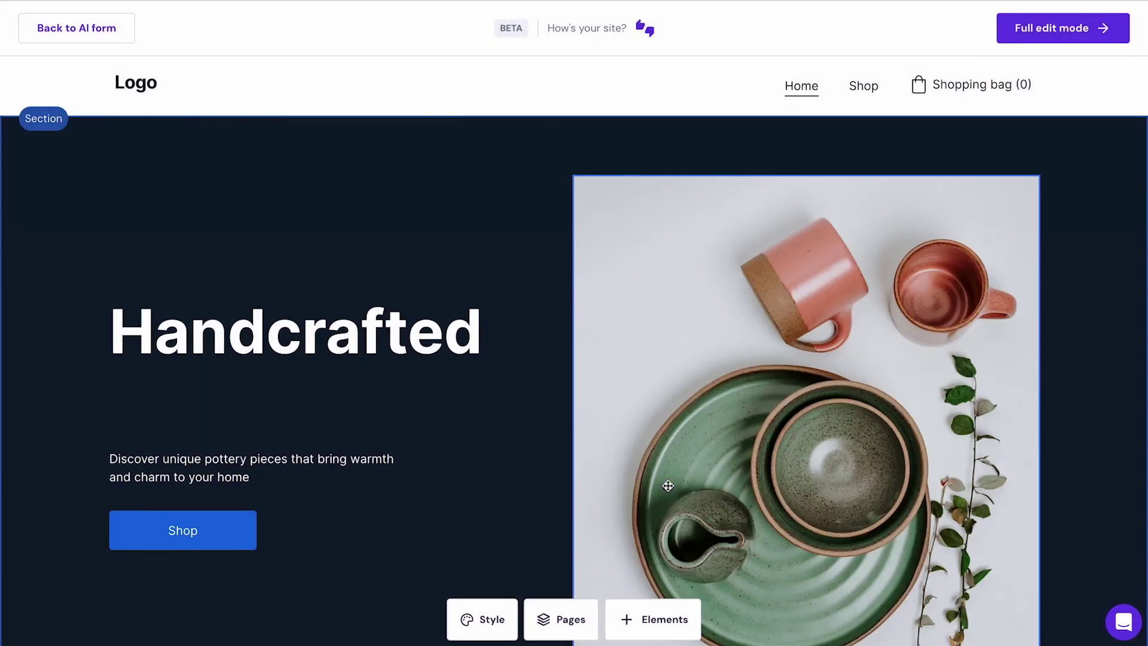
scroll(1101, 453, "down", 5)
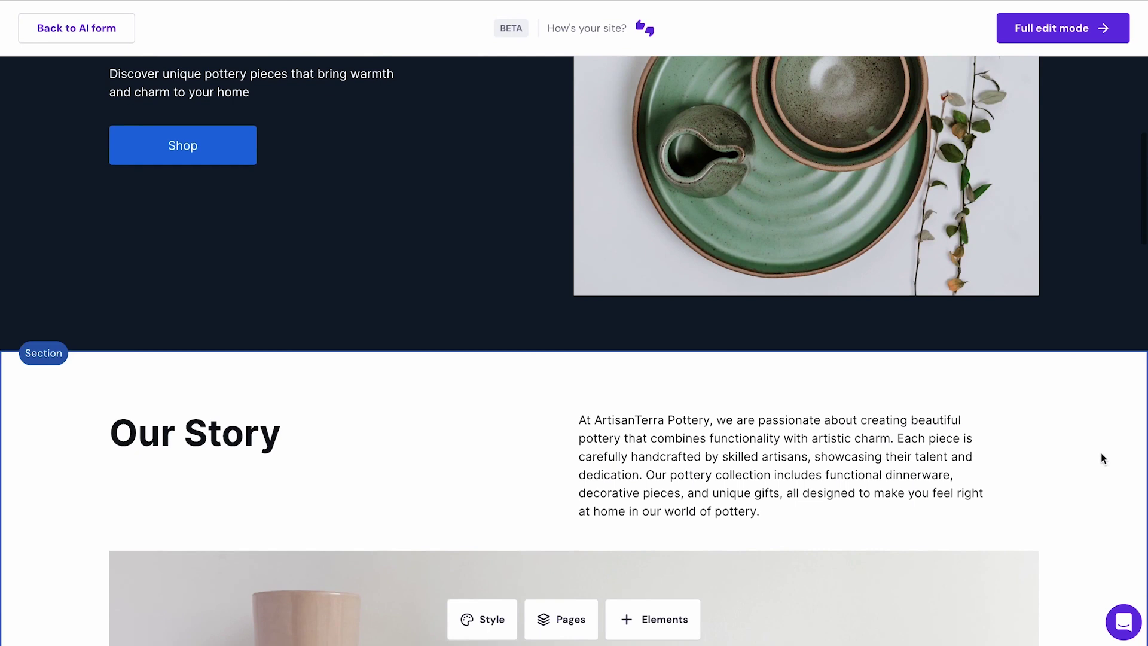
scroll(1100, 458, "down", 7)
scroll(1101, 458, "down", 1)
scroll(1101, 458, "down", 3)
scroll(1101, 458, "down", 2)
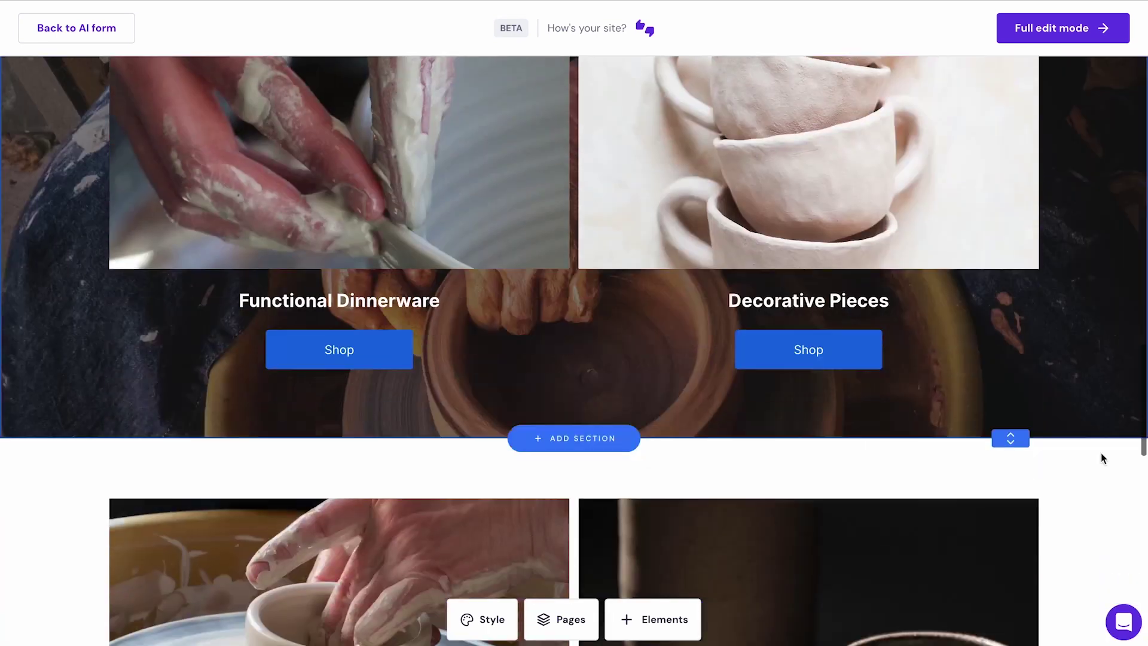
scroll(1101, 458, "down", 1)
scroll(1102, 458, "down", 3)
scroll(1101, 458, "down", 3)
scroll(1101, 458, "down", 1)
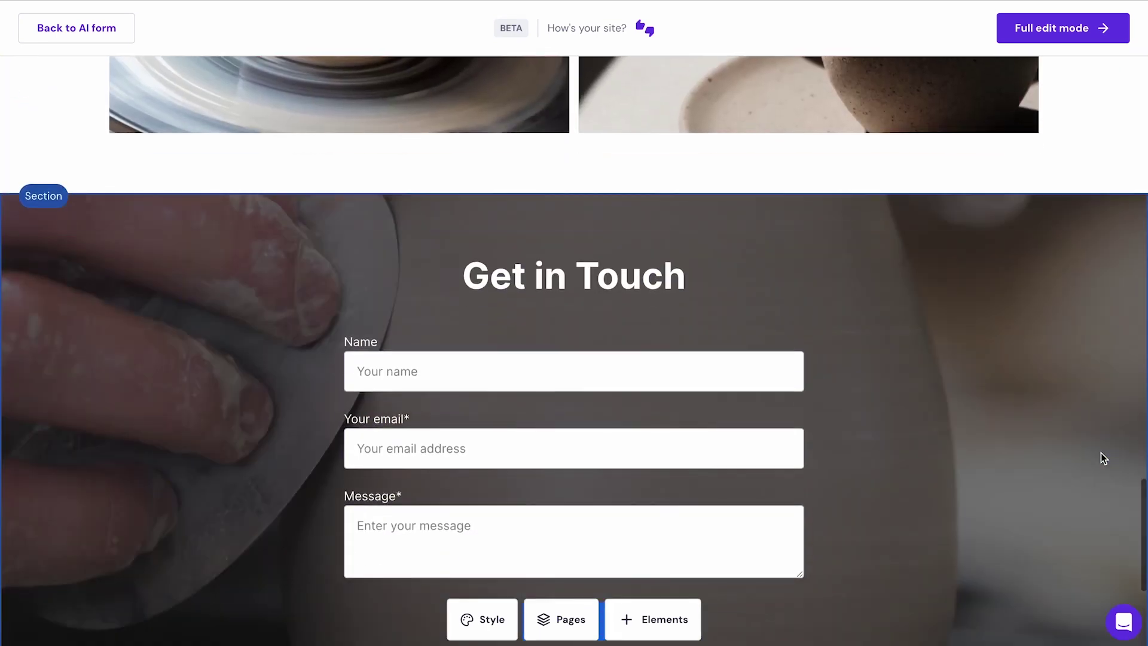
scroll(1101, 454, "down", 4)
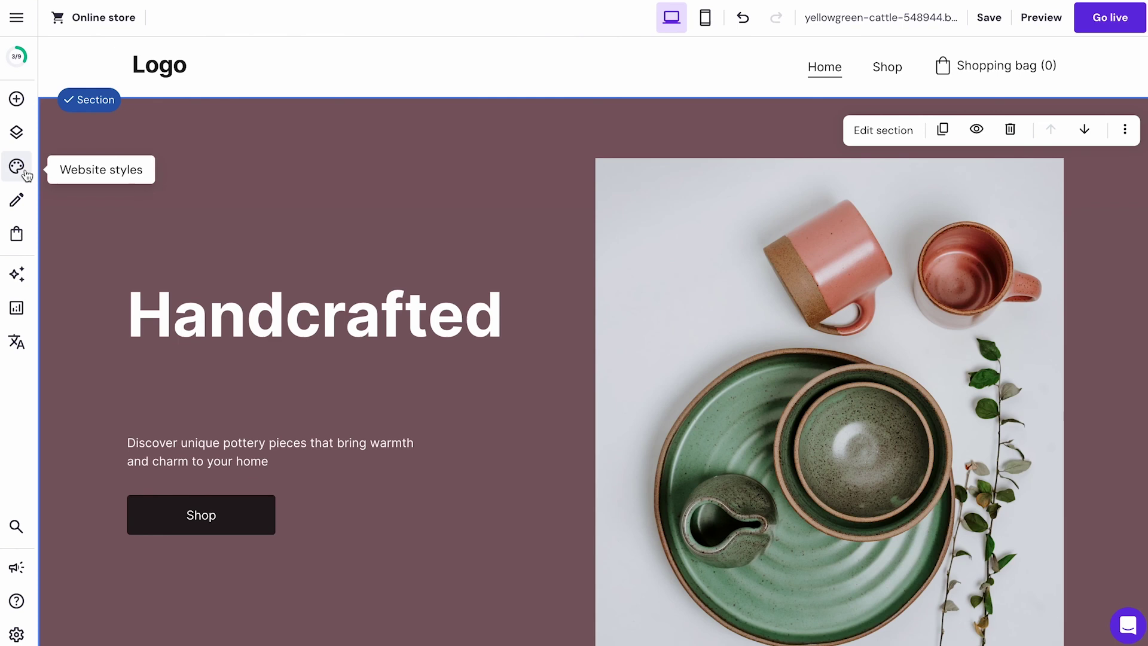
Step: Inspect site colours and the hero section background options without changing them
left_click(17, 167)
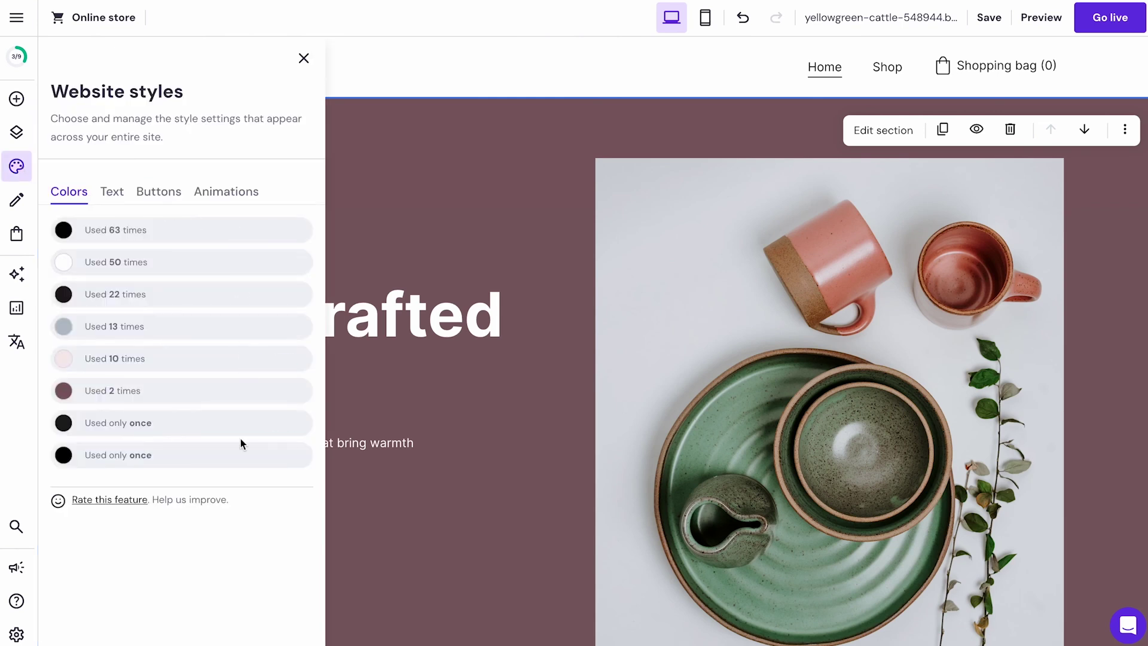
left_click(280, 230)
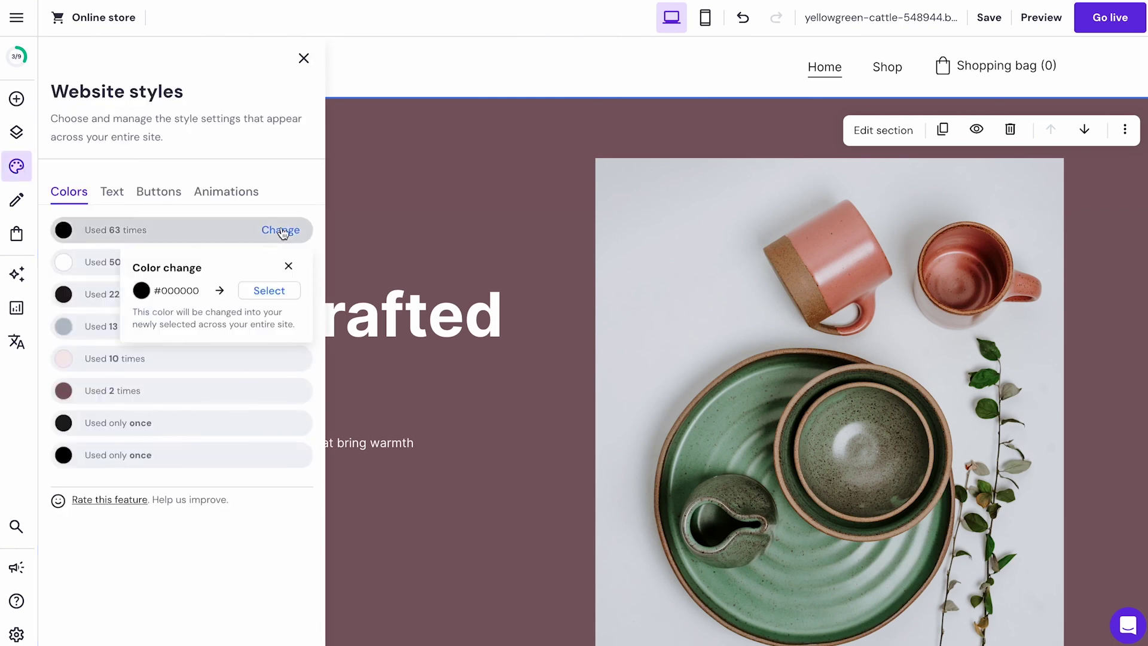
left_click(474, 219)
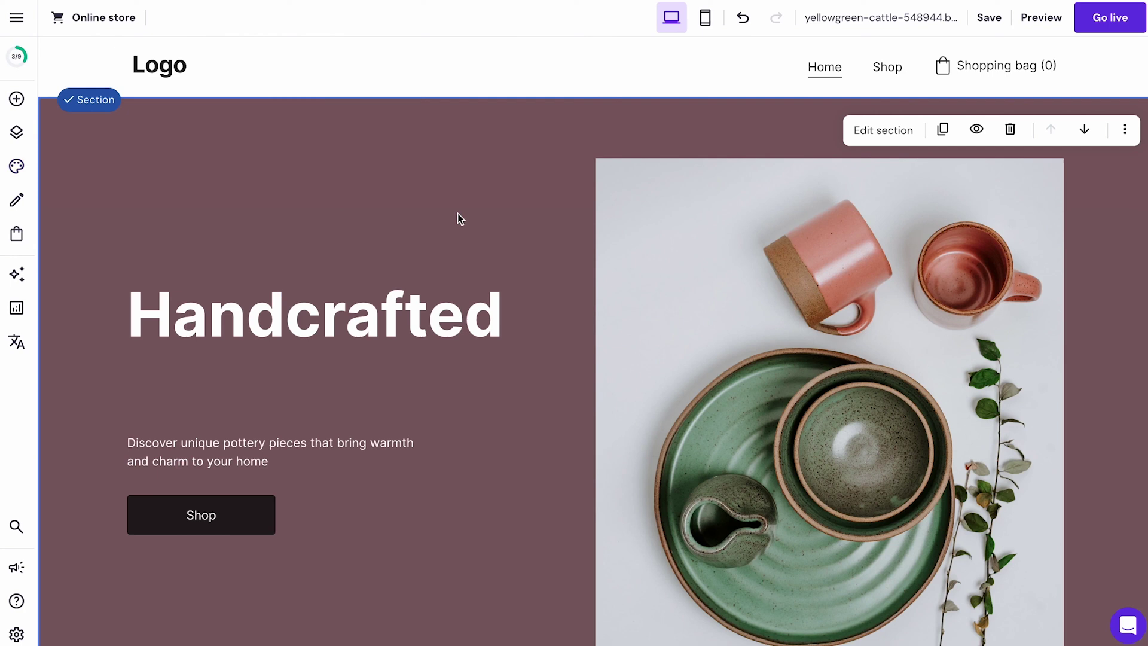
left_click(852, 129)
left_click(1005, 260)
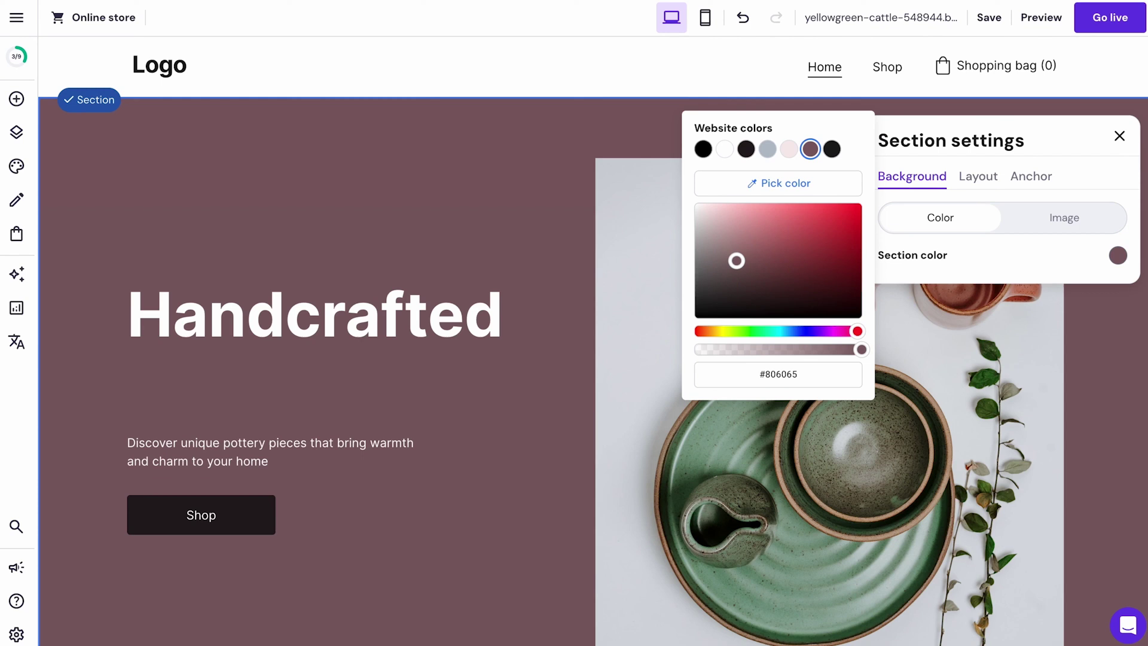
left_click(560, 222)
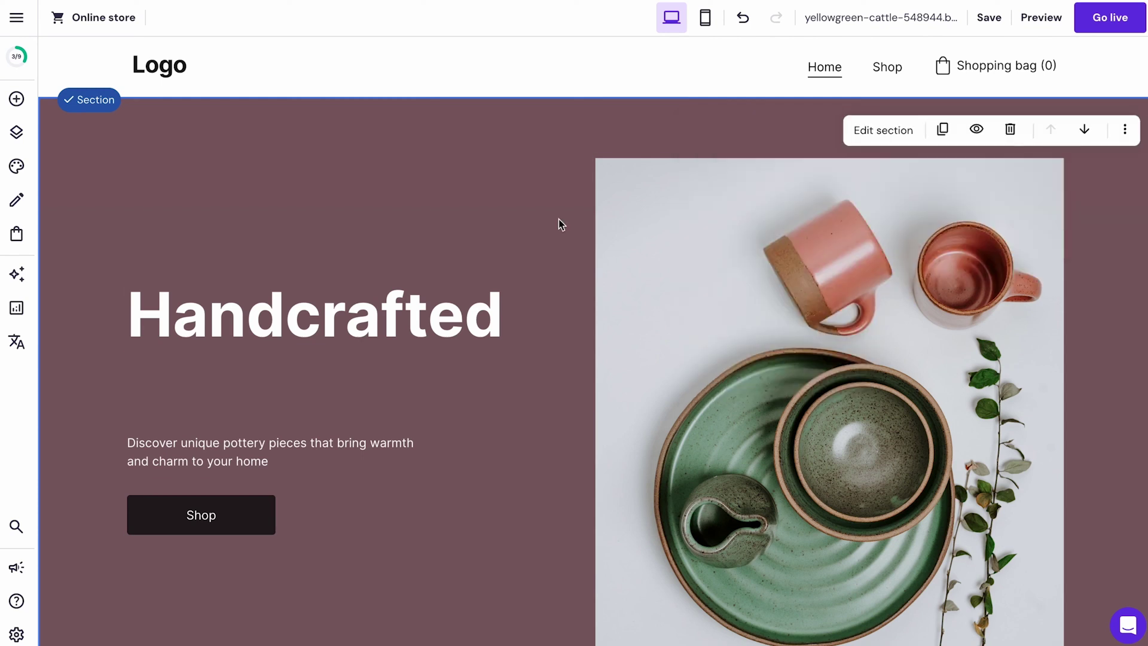
Step: Apply the Prata headings with Montserrat paragraphs font pairing
left_click(16, 167)
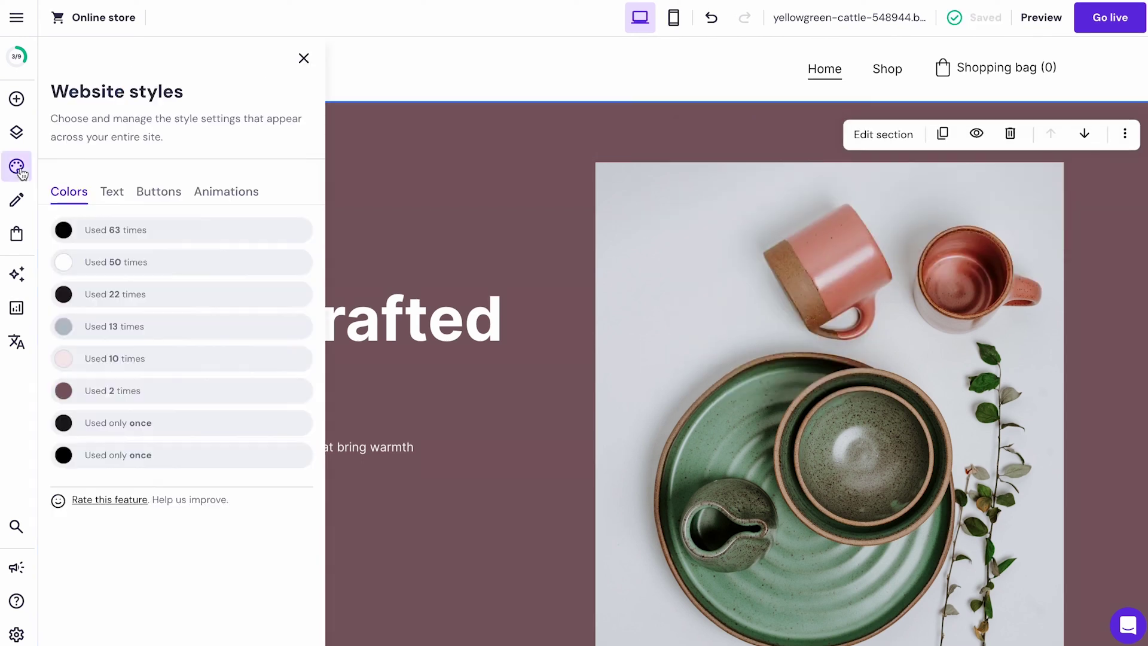
left_click(112, 191)
scroll(236, 331, "down", 1)
scroll(236, 331, "down", 2)
scroll(236, 331, "down", 2)
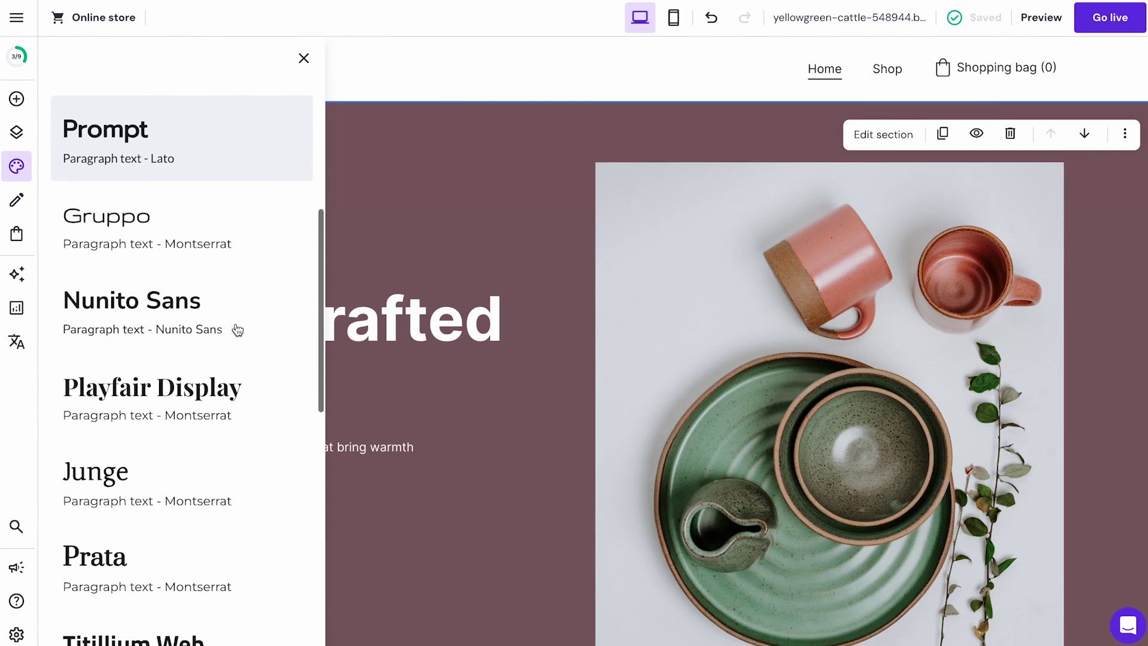
scroll(236, 331, "down", 3)
left_click(230, 351)
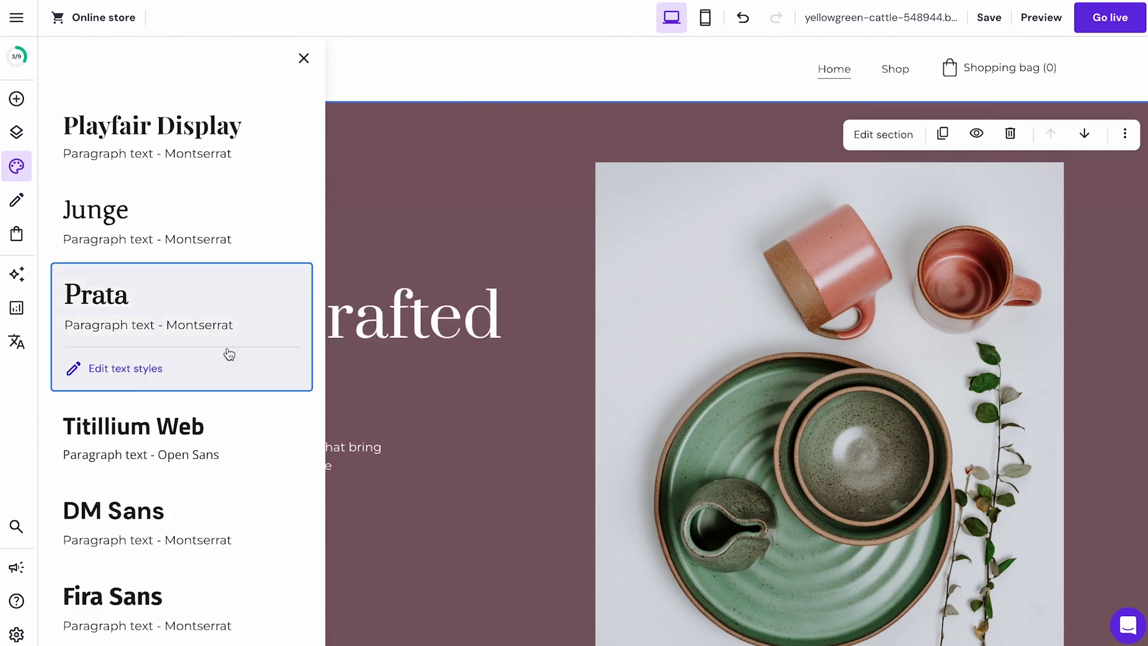
Step: Review the heading and paragraph text styles, then check the phone layout and return to desktop
left_click(16, 166)
left_click(118, 325)
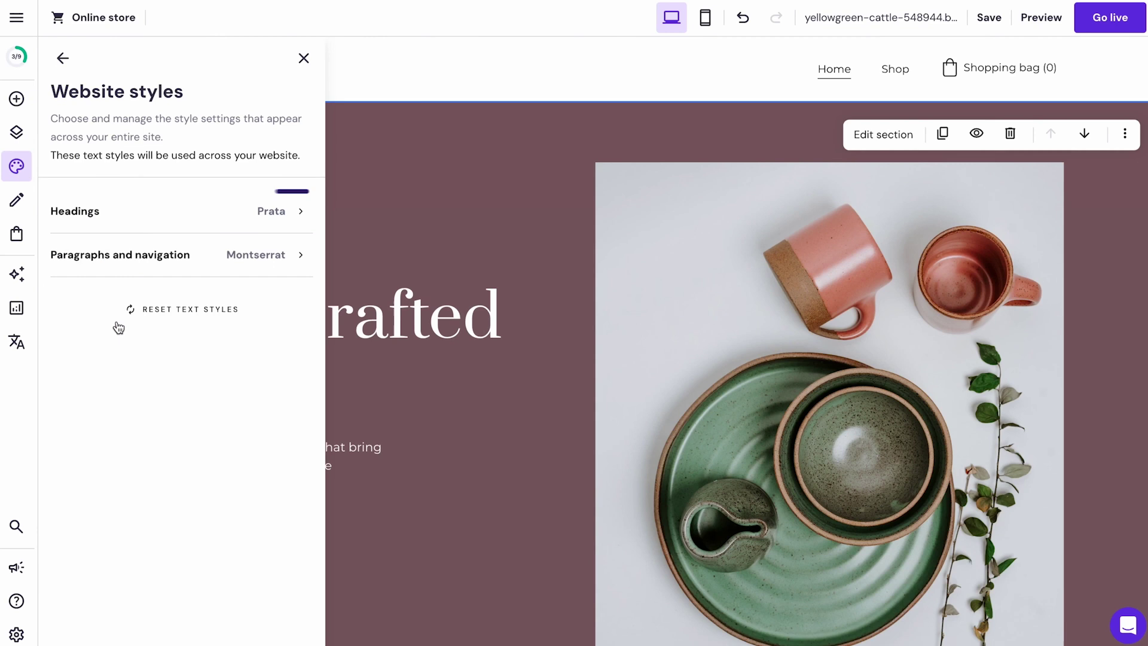
left_click(518, 413)
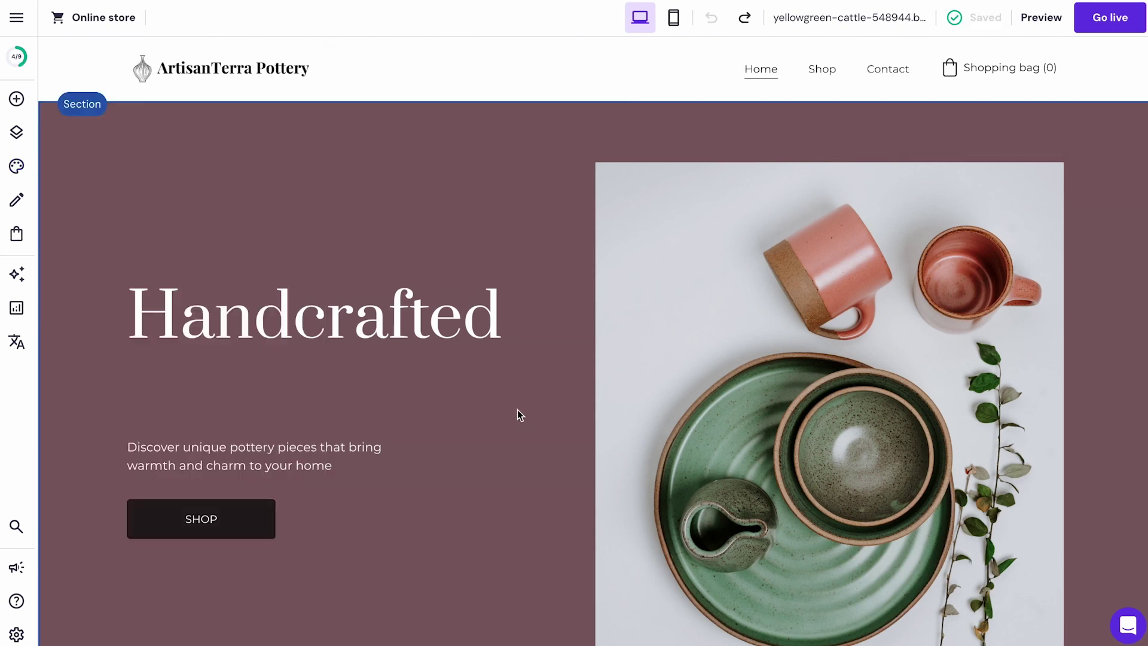
left_click(673, 17)
scroll(681, 340, "down", 1)
scroll(682, 340, "down", 2)
scroll(682, 339, "down", 3)
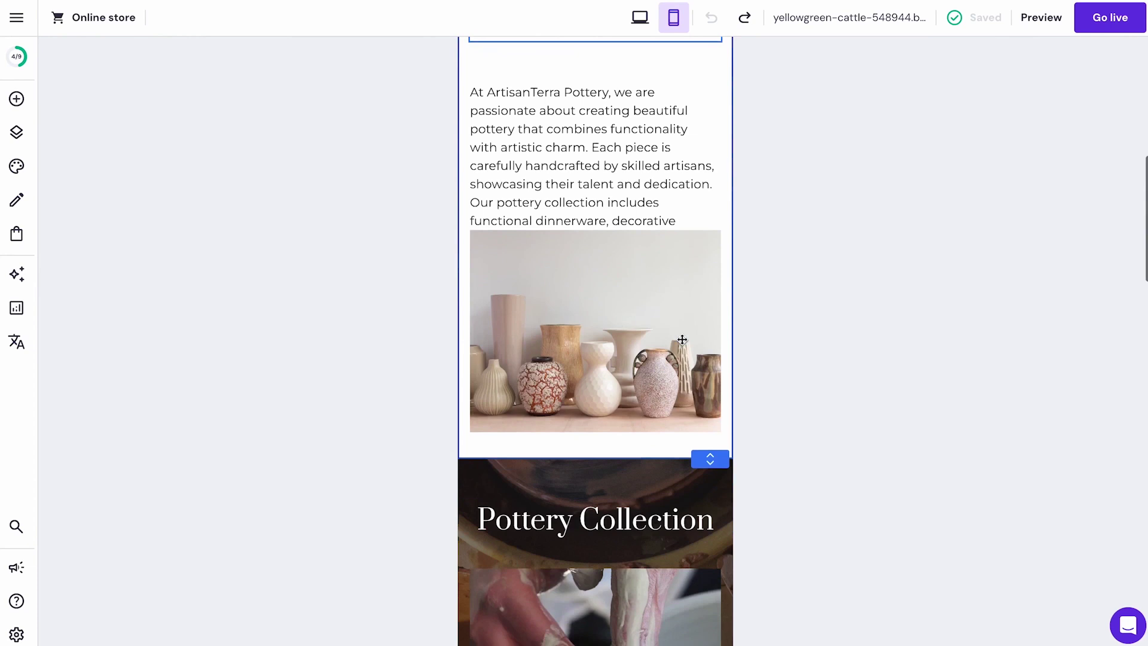
scroll(682, 339, "down", 3)
scroll(681, 339, "down", 2)
scroll(682, 339, "down", 3)
scroll(681, 339, "down", 2)
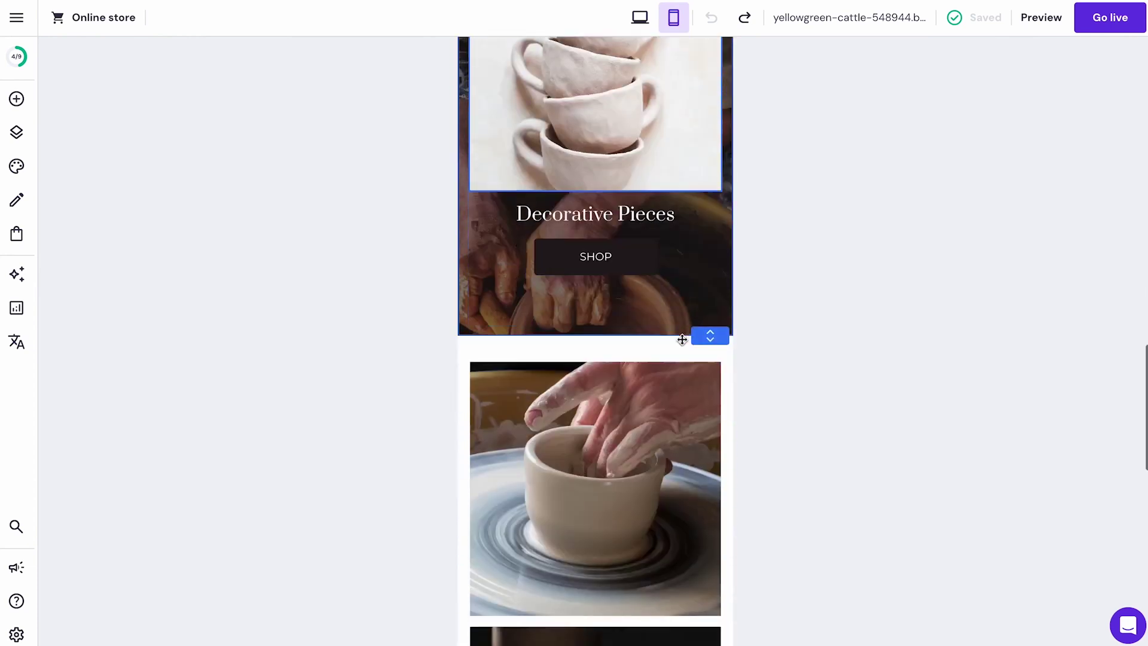
scroll(681, 336, "down", 1)
scroll(681, 336, "up", 1)
scroll(687, 306, "up", 8)
scroll(688, 306, "up", 3)
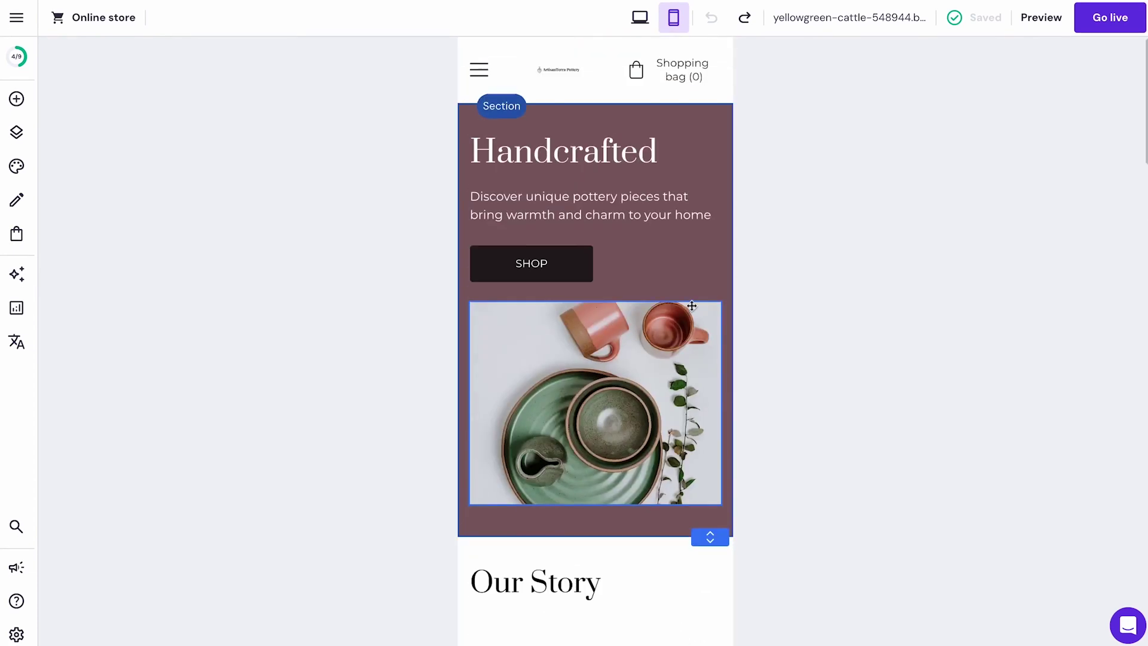
left_click(640, 17)
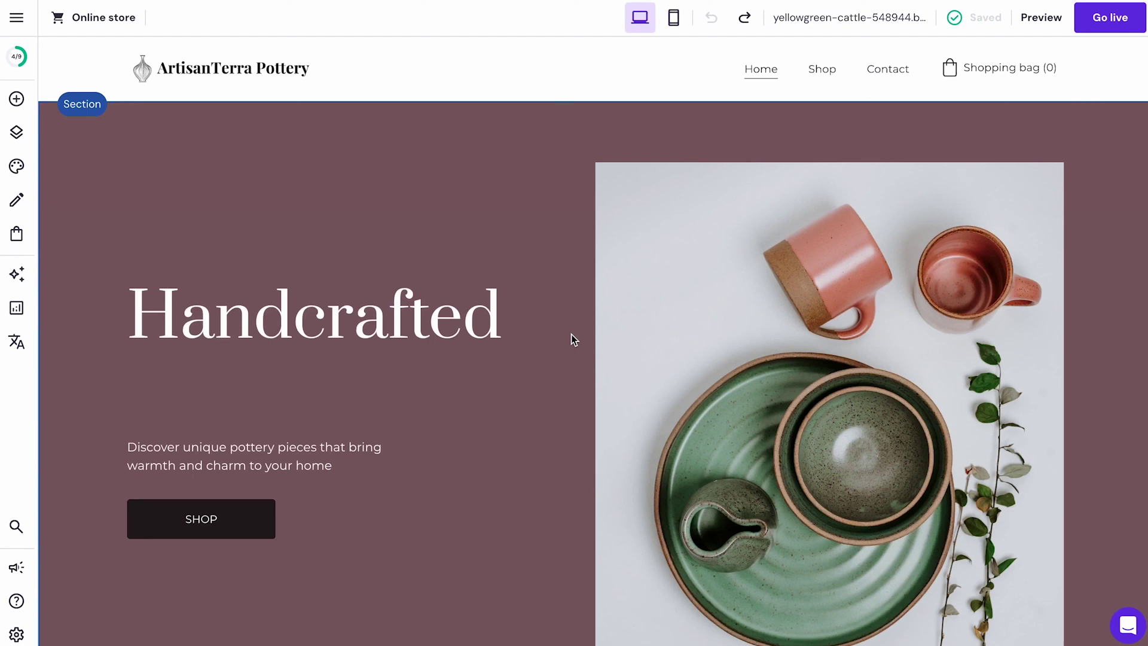
Step: Drag Shop above Contact in the navigation and glance at the add-section choices
left_click(16, 132)
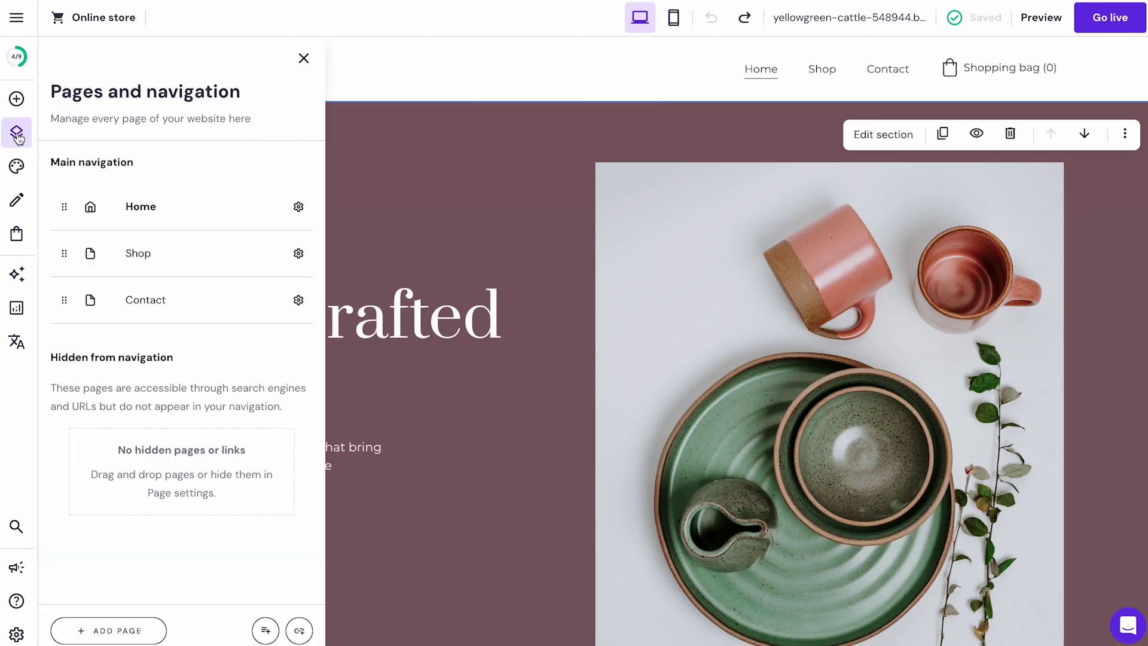
mouse_move(63, 251)
left_mouse_down()
mouse_move(64, 298)
mouse_move(61, 255)
left_mouse_up()
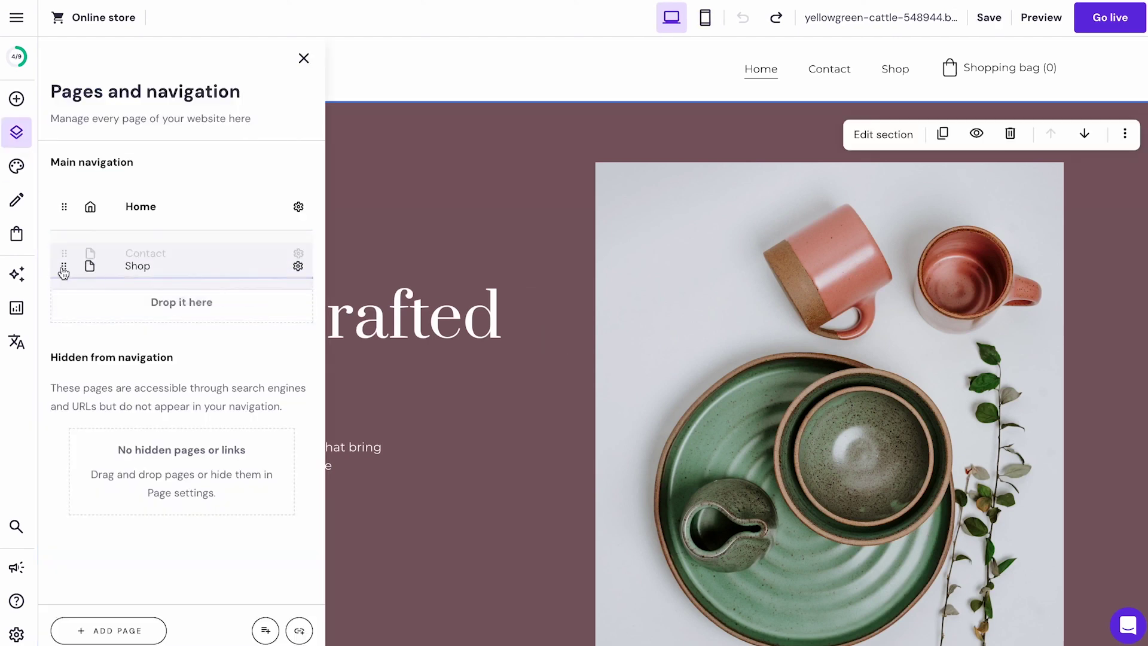
left_click(466, 420)
scroll(489, 424, "down", 3)
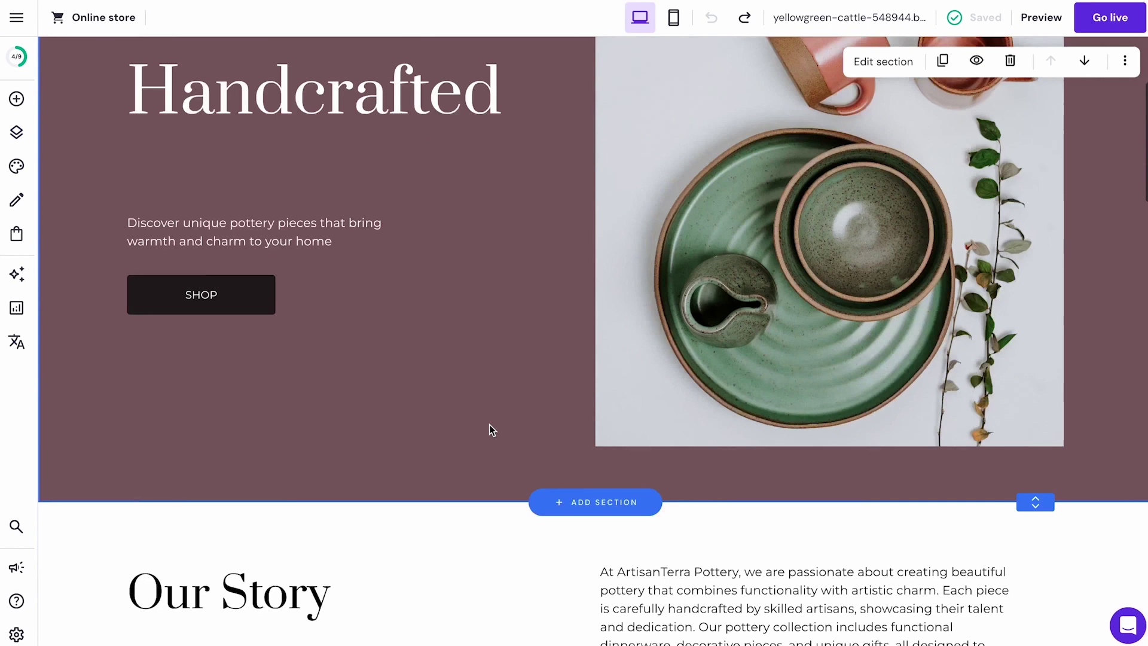
left_click(596, 457)
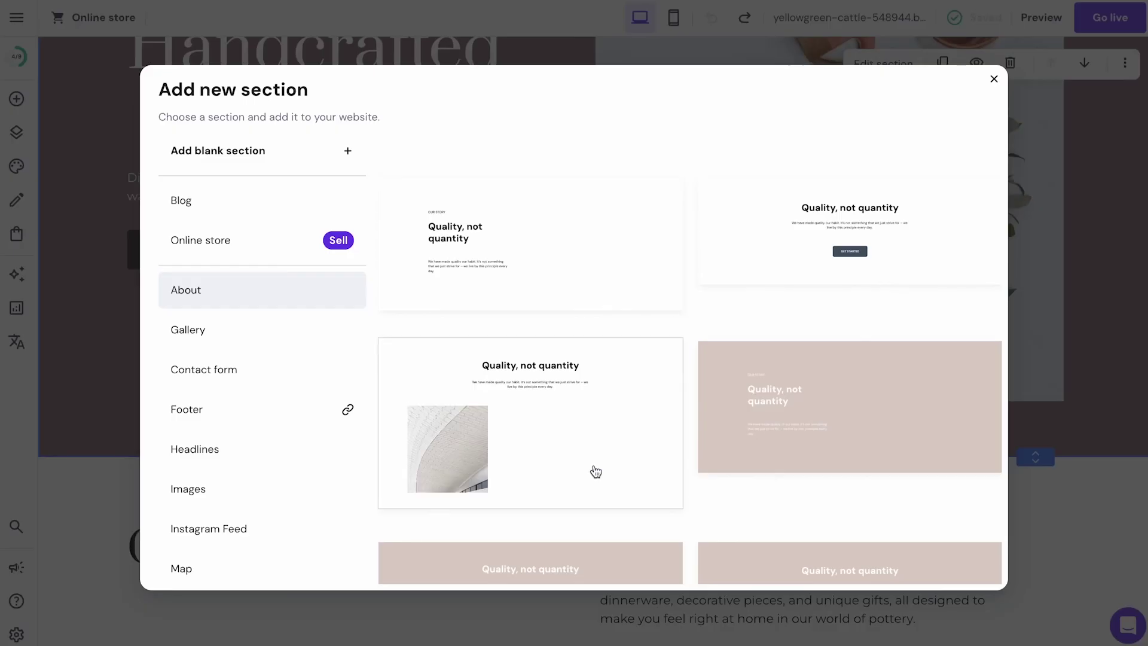
left_click(1107, 545)
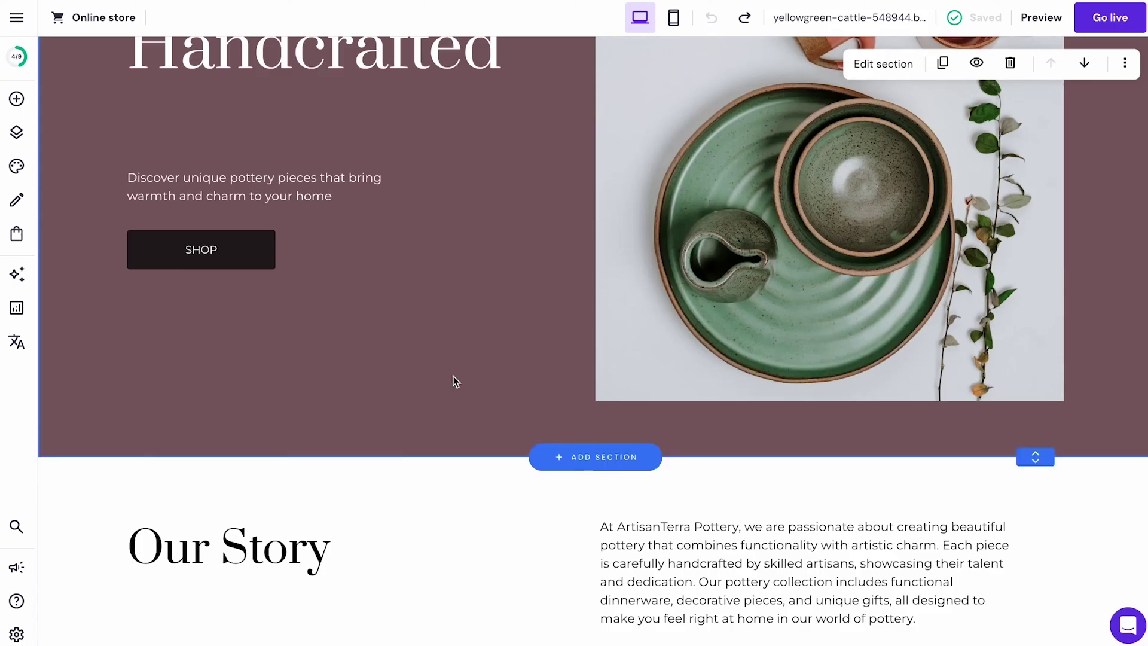
scroll(453, 376, "up", 3)
Step: Preview the Contact, Services, Projects and policy page templates without adding a page
left_click(17, 132)
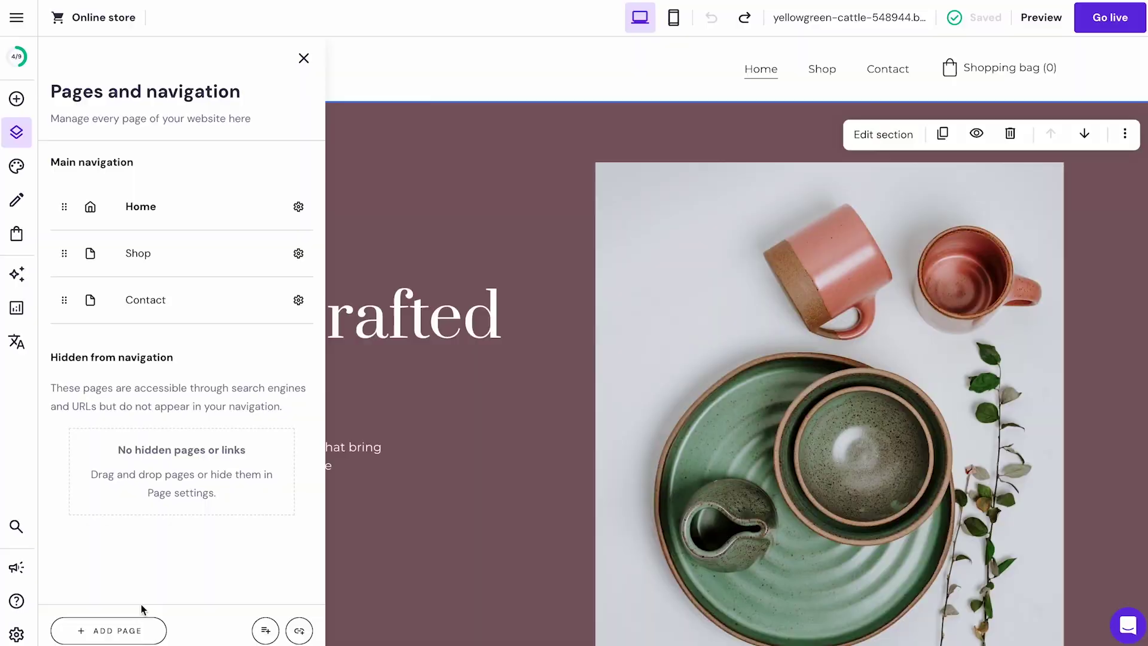
left_click(138, 628)
left_click(281, 339)
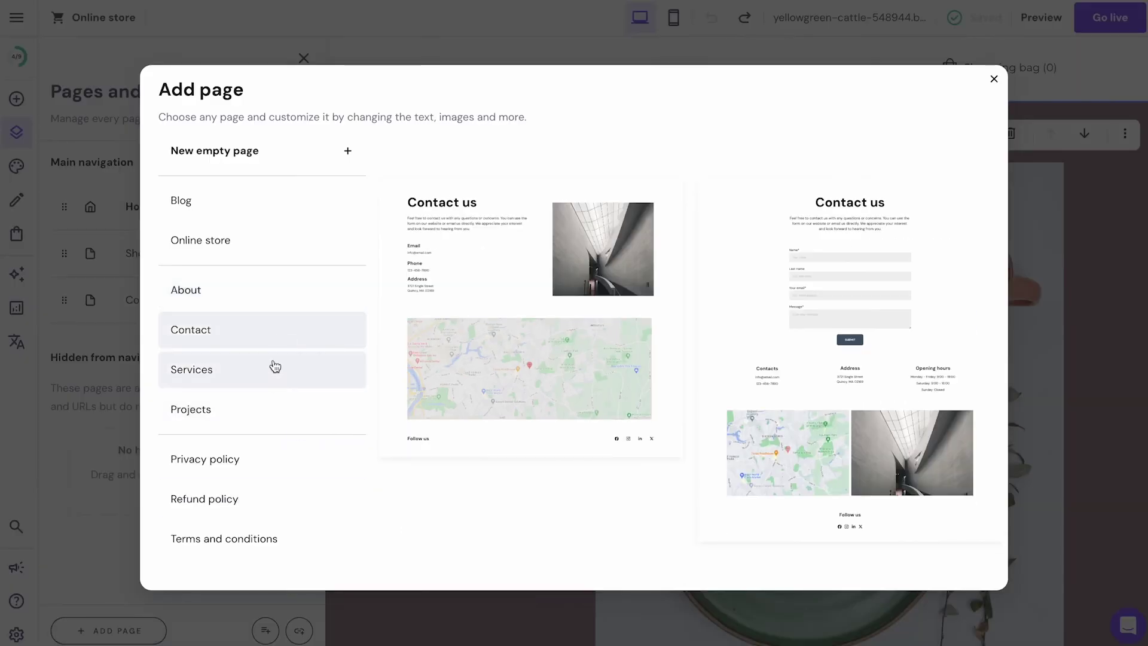
left_click(270, 370)
left_click(263, 409)
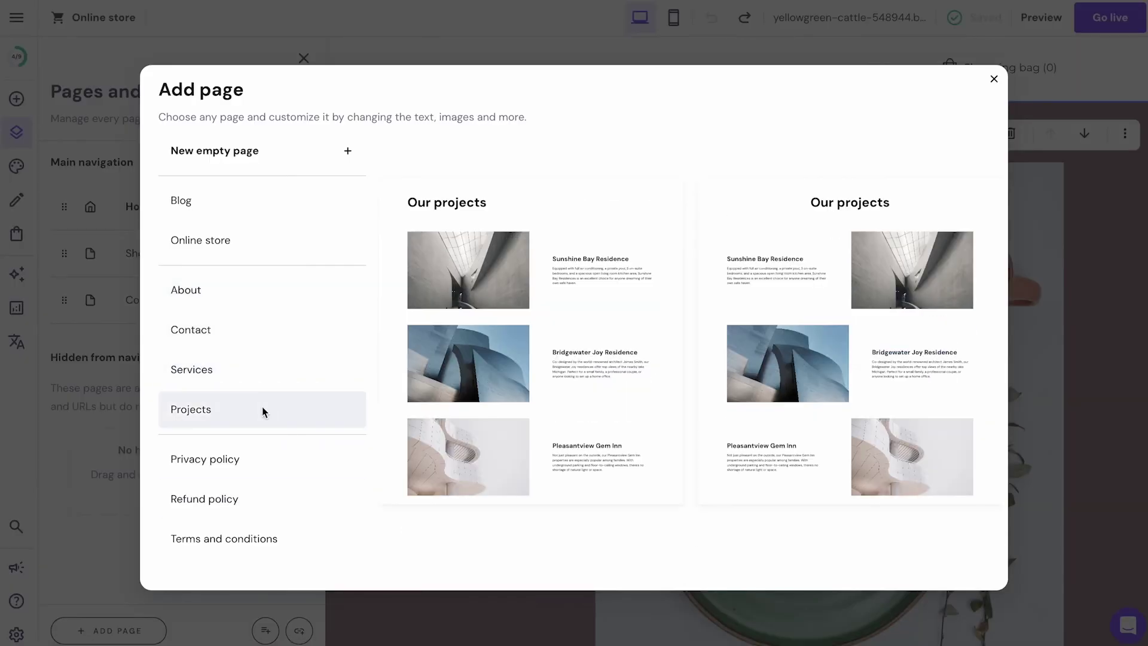
left_click(256, 457)
left_click(249, 501)
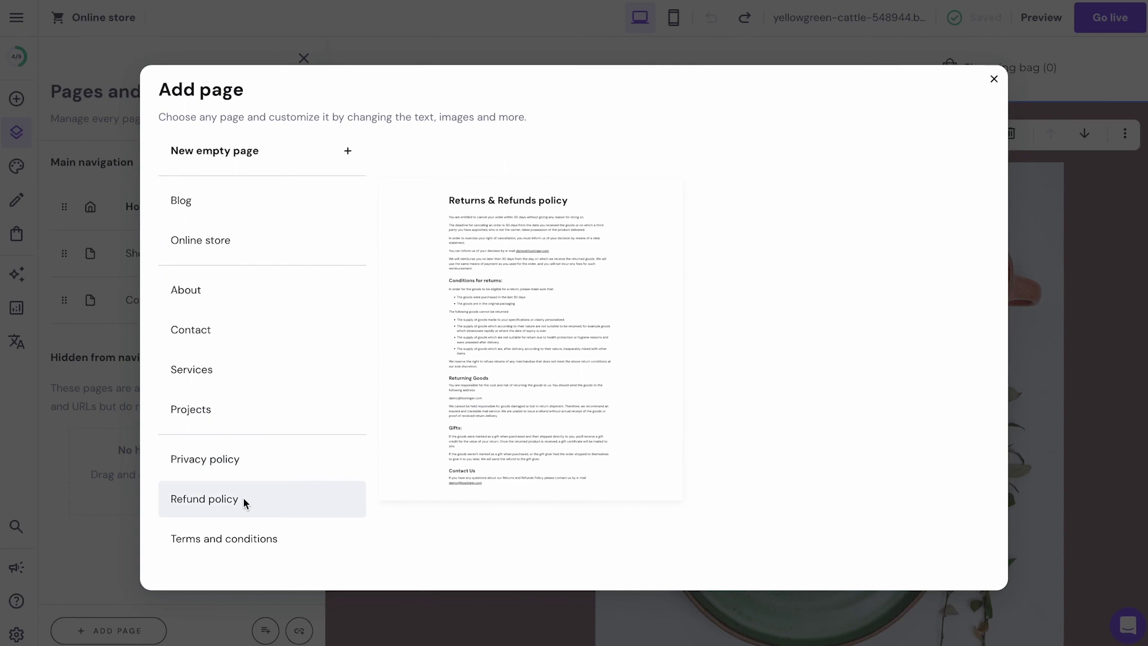
left_click(250, 531)
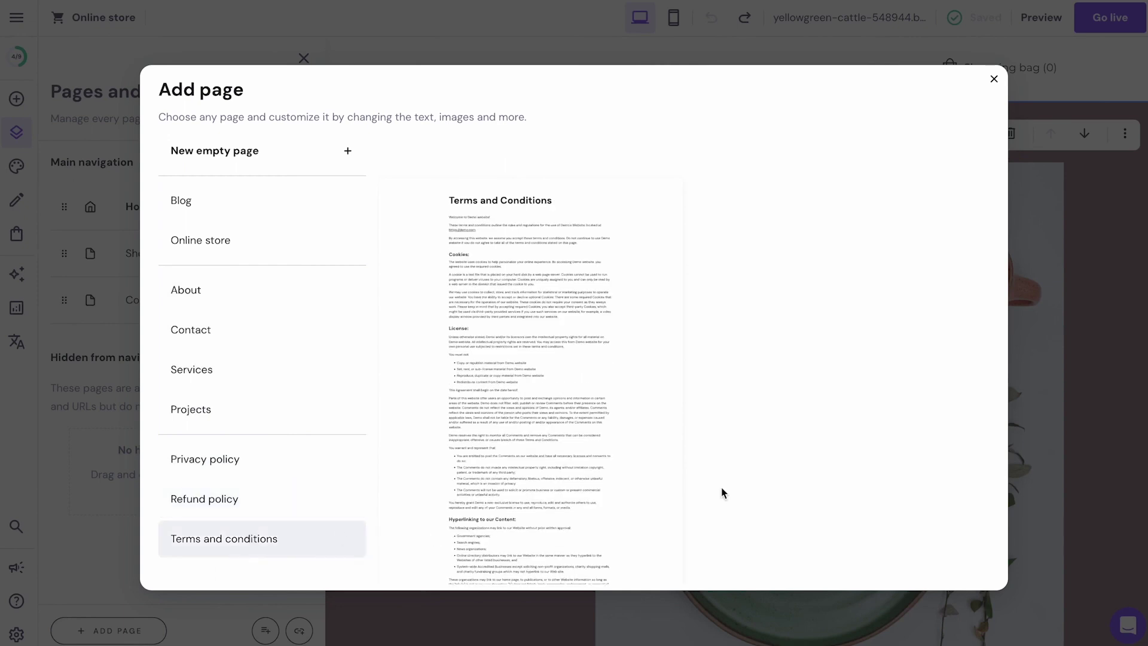
left_click(1100, 386)
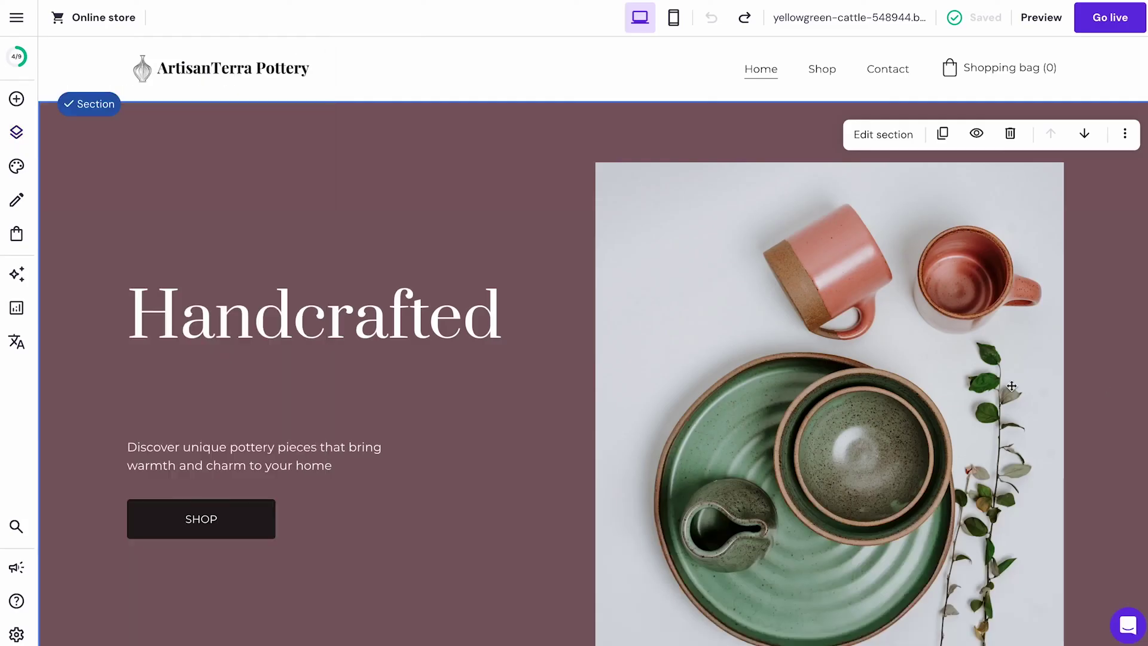
Step: Add the White Ceramic Vase as a €25 physical product
left_click(294, 461)
left_click(162, 403)
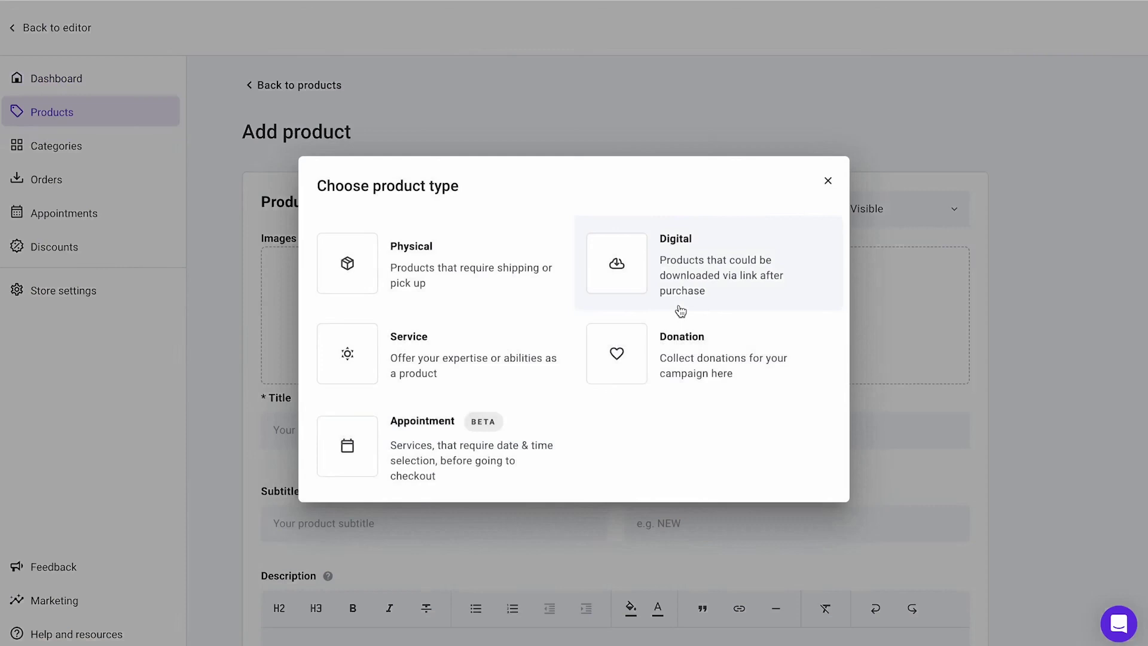
left_click(457, 289)
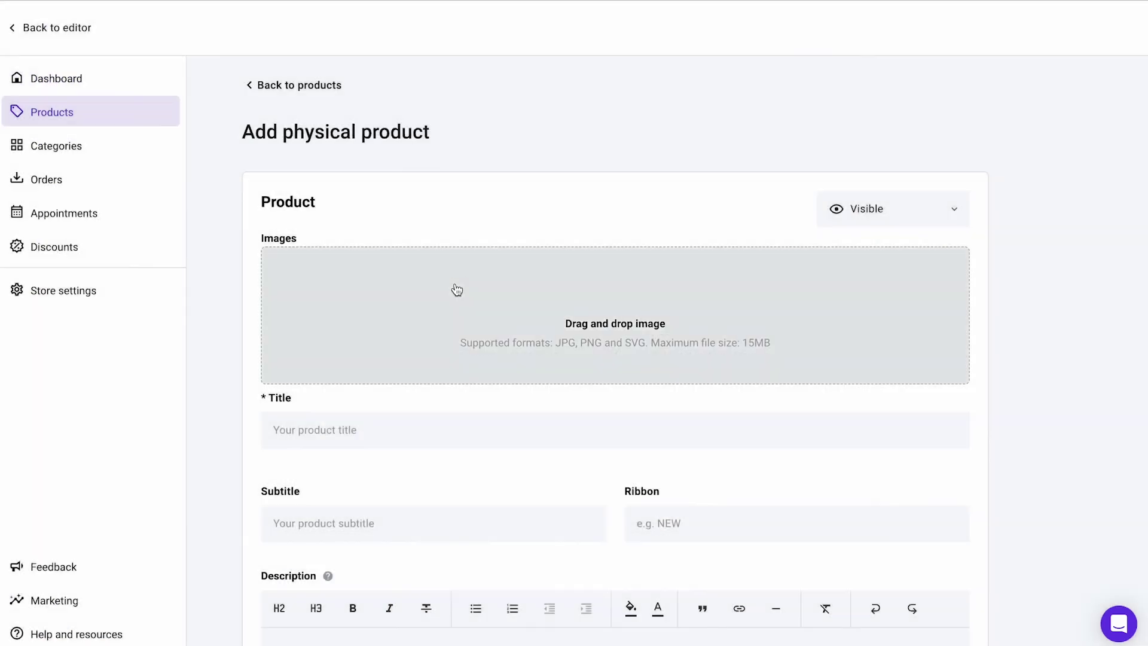
scroll(1019, 402, "down", 1)
scroll(1019, 403, "down", 3)
scroll(1019, 403, "down", 2)
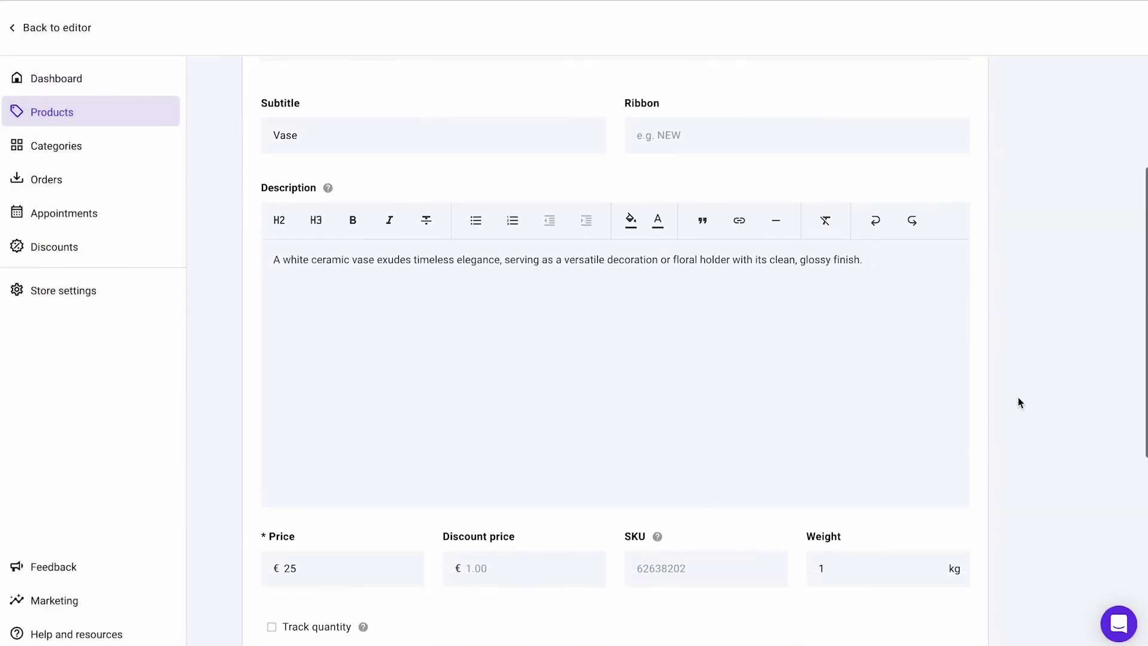
scroll(1019, 402, "down", 2)
scroll(1019, 402, "down", 2)
scroll(1020, 403, "down", 2)
left_click(312, 349)
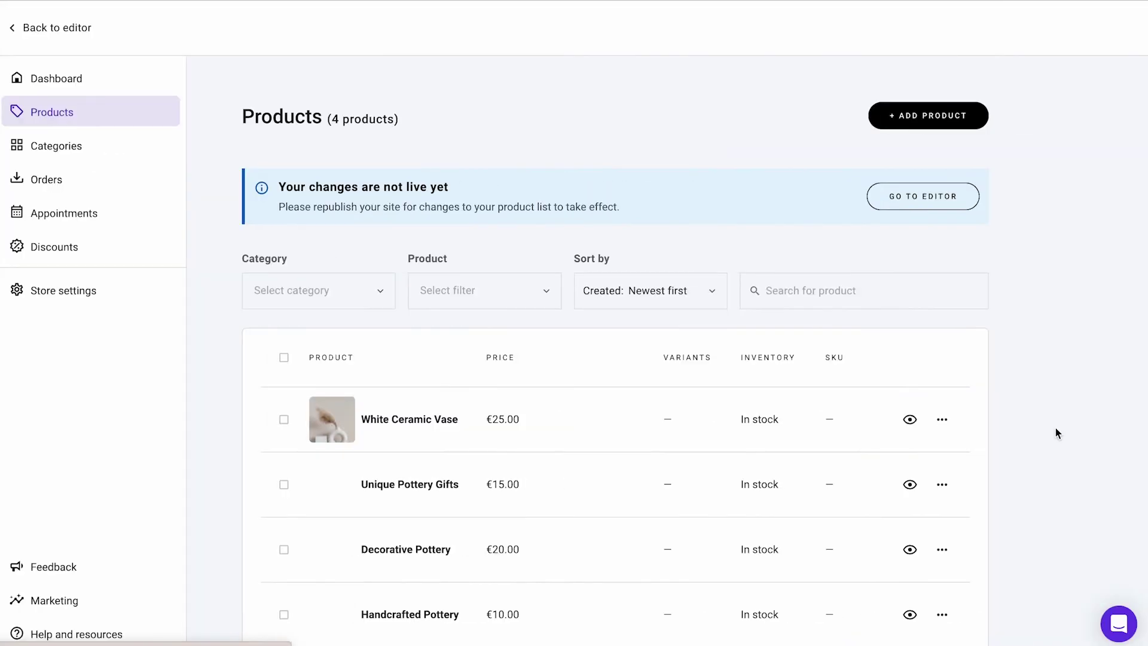
scroll(1056, 434, "down", 2)
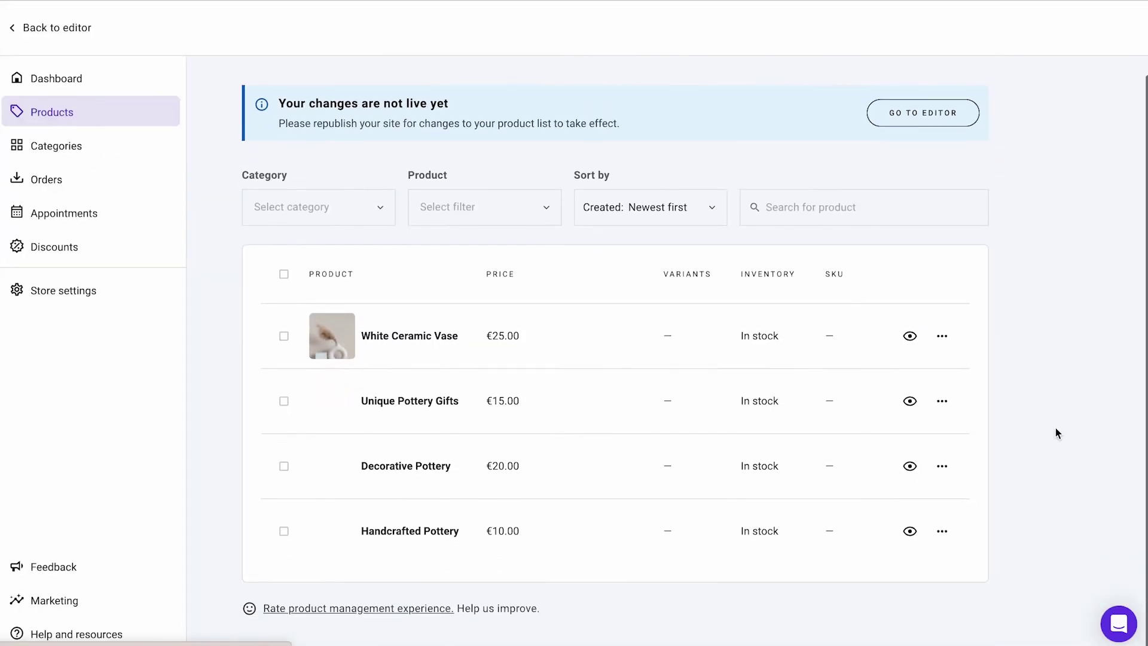
Step: Edit Unique Pottery Gifts, then open the Mugs category and assign products to it
left_click(942, 402)
left_click(1010, 379)
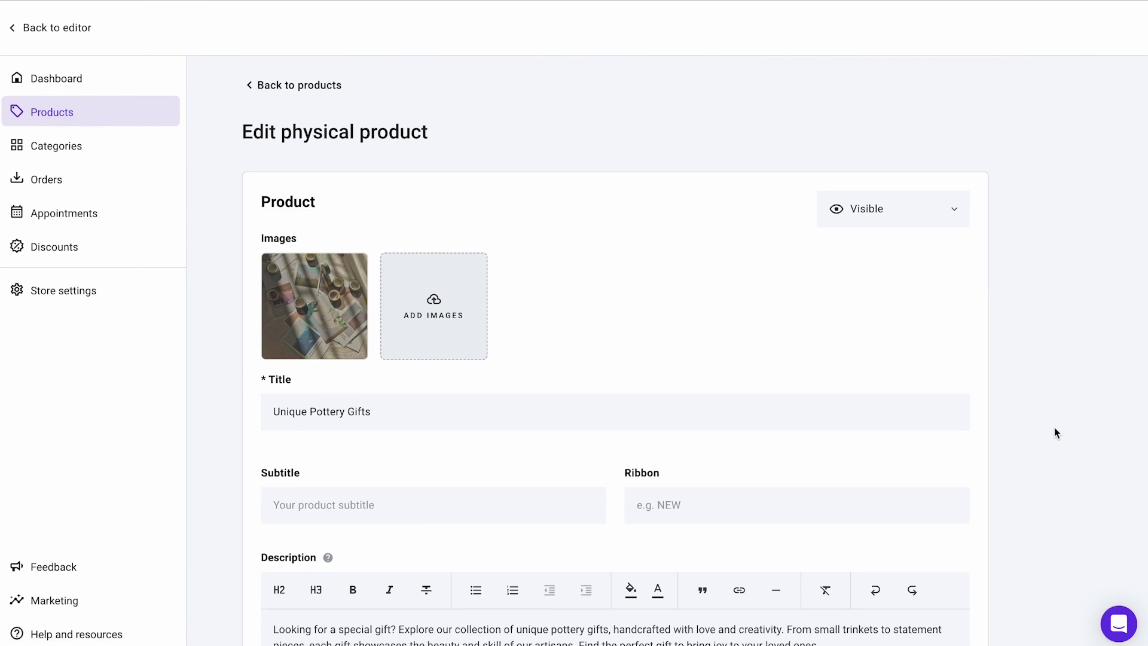
left_click(90, 149)
left_click(632, 535)
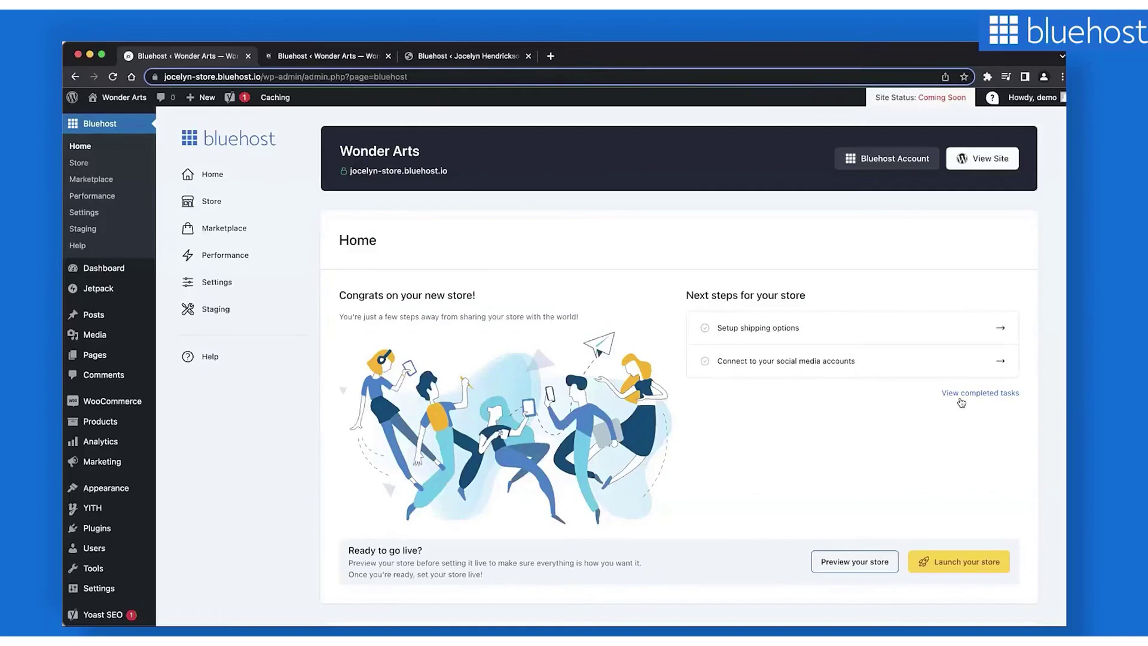
Step: Show the completed store setup tasks, then go to the Wonder Arts Store overview
left_click(960, 395)
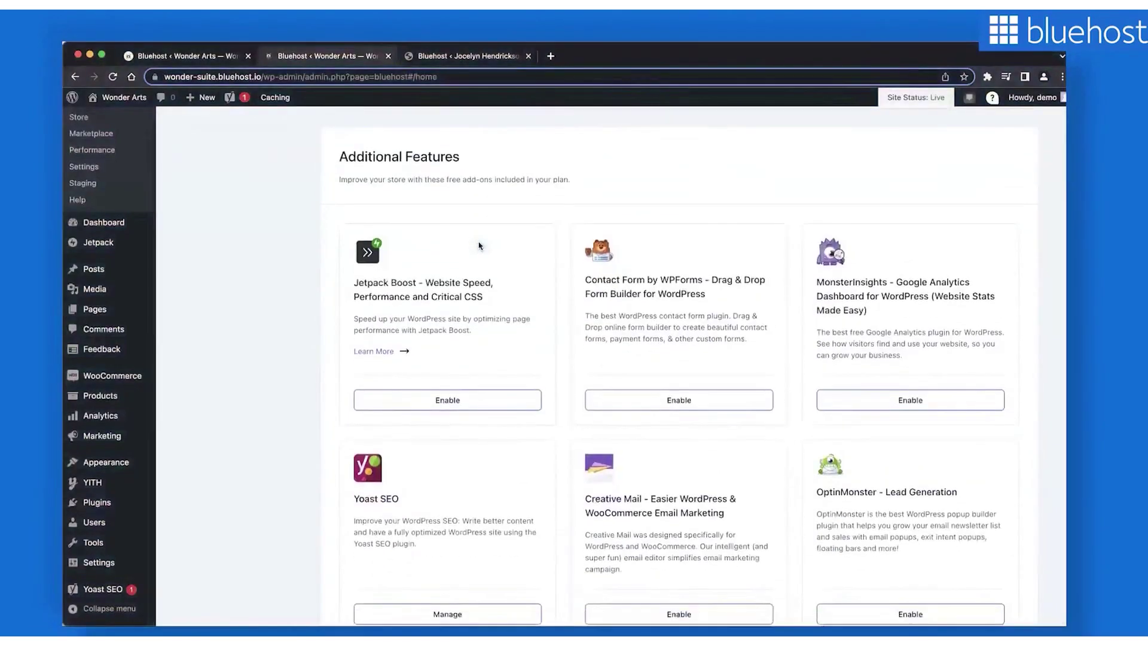
scroll(479, 246, "down", 1)
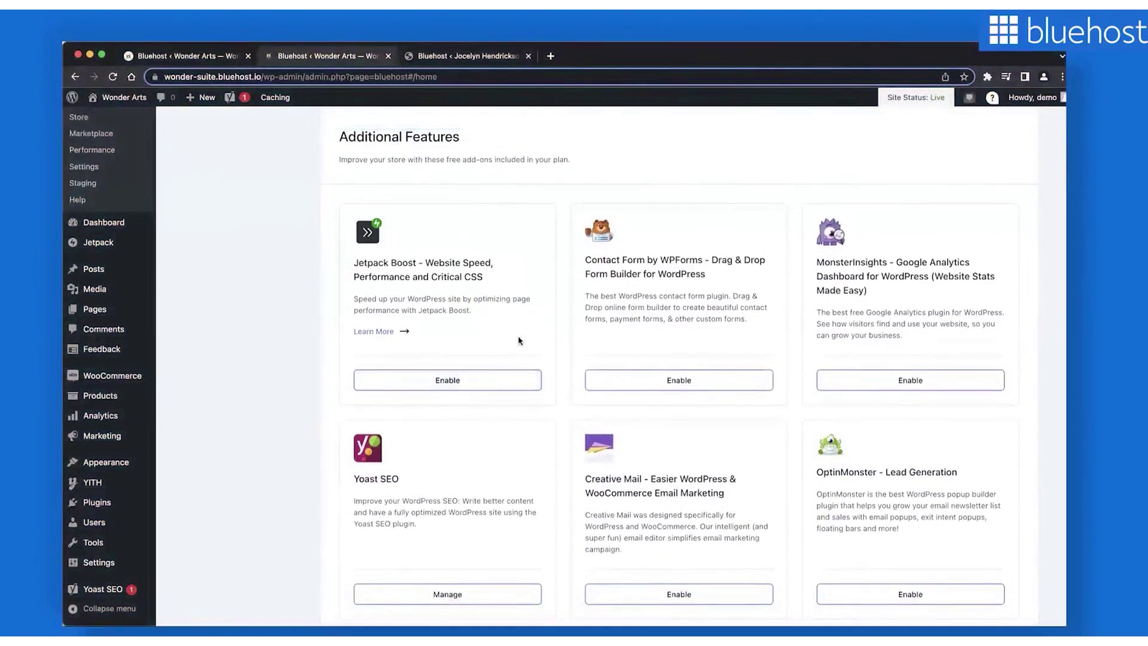
scroll(518, 340, "down", 1)
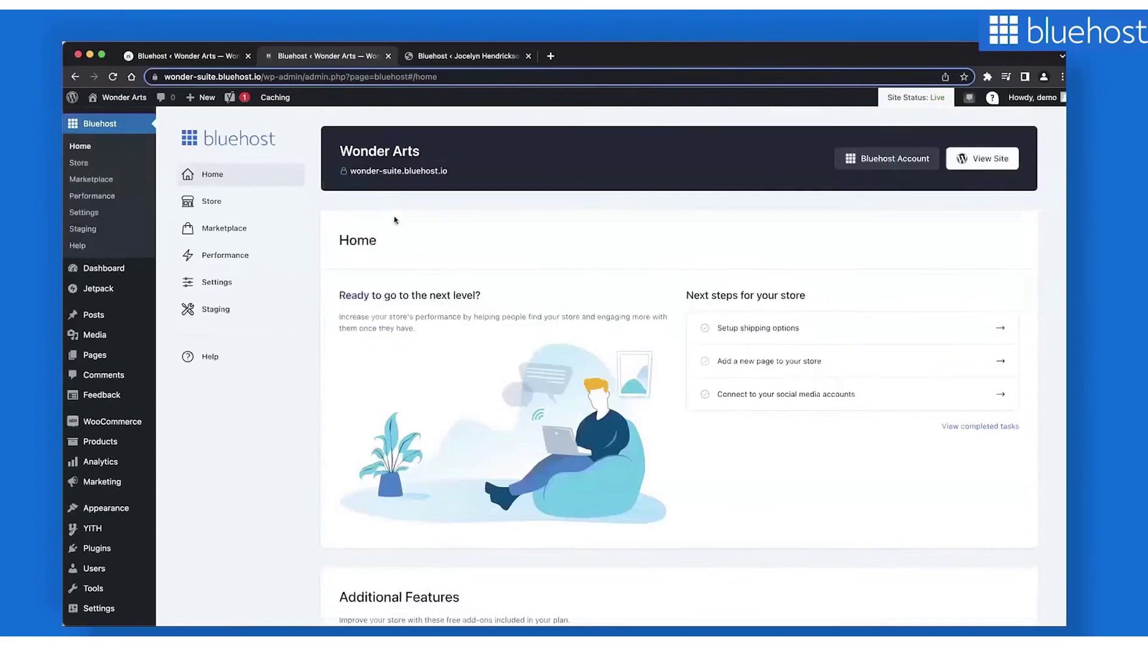
left_click(274, 208)
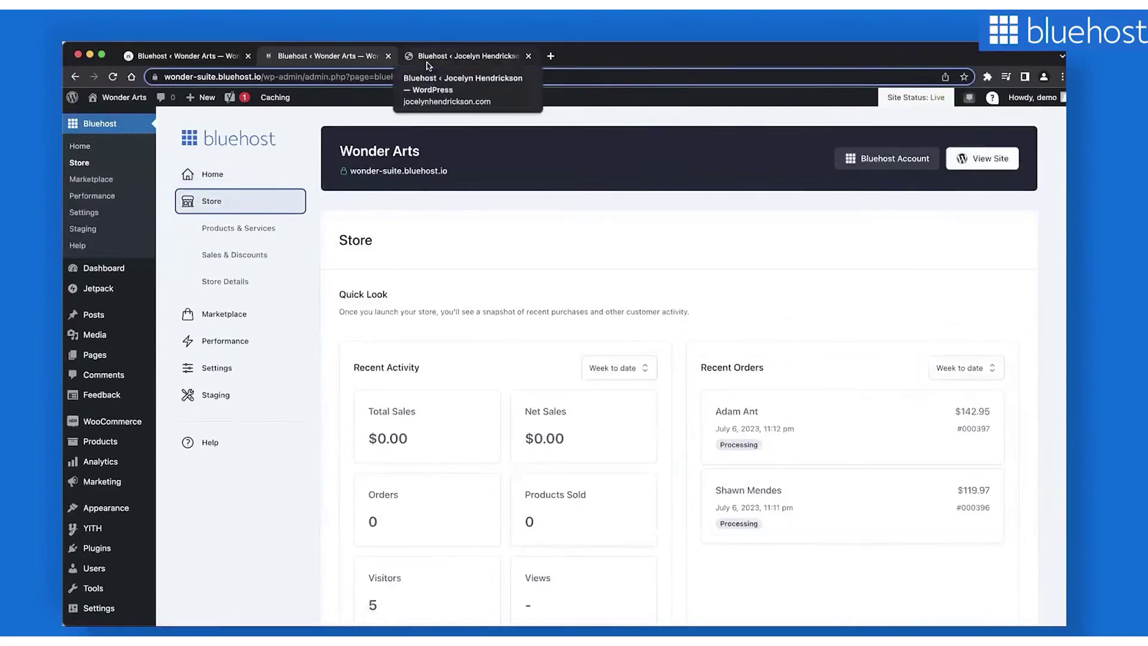
scroll(413, 242, "down", 10)
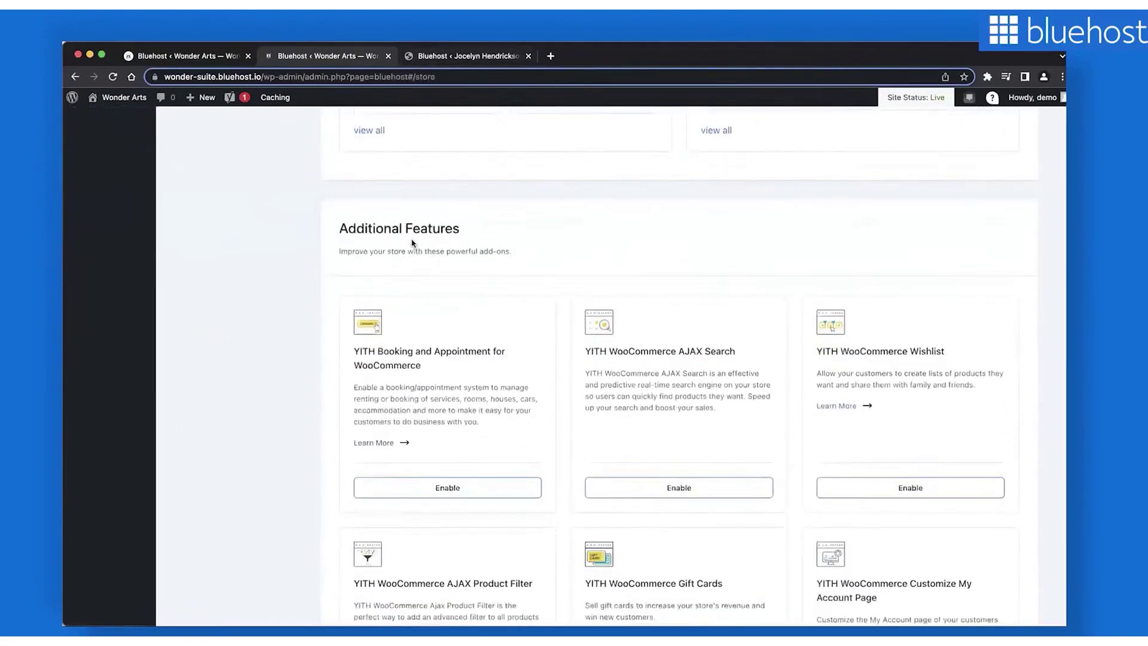
scroll(494, 326, "down", 2)
scroll(618, 333, "down", 1)
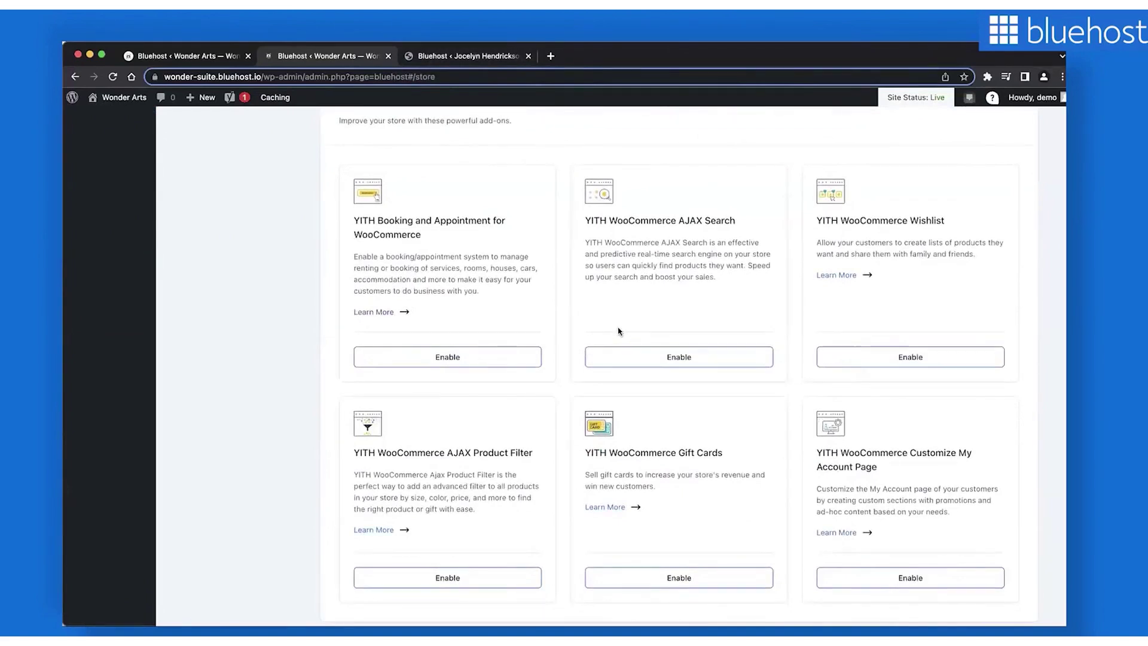
scroll(618, 332, "up", 15)
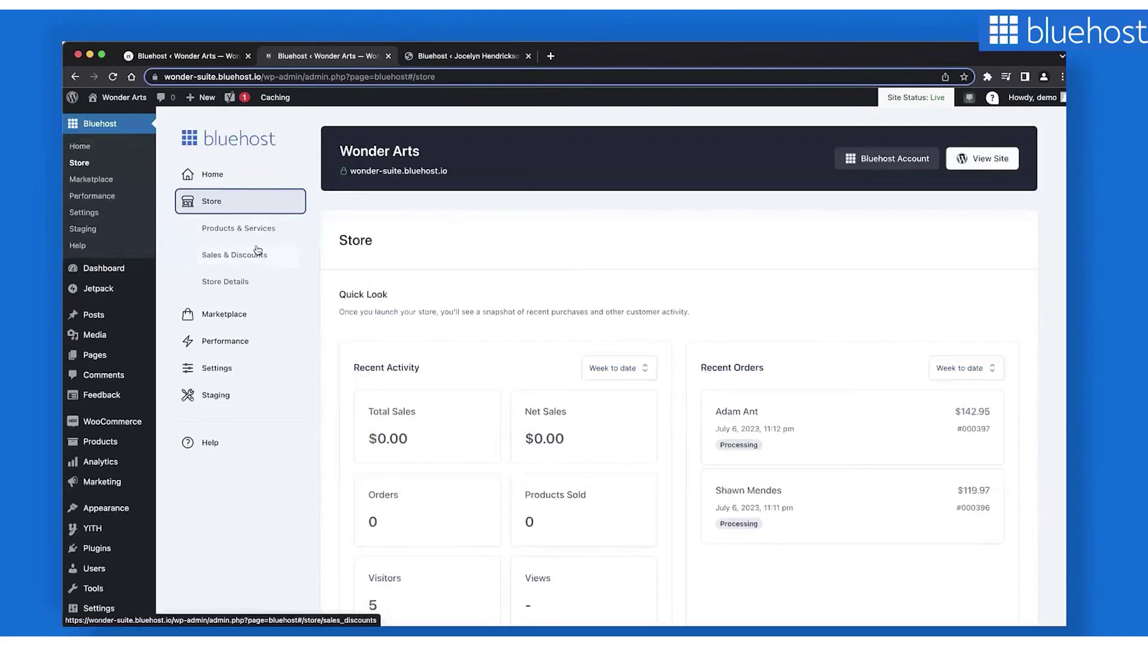
Step: Go to the Sales & Discounts campaigns for the Wonder Arts store
left_click(257, 251)
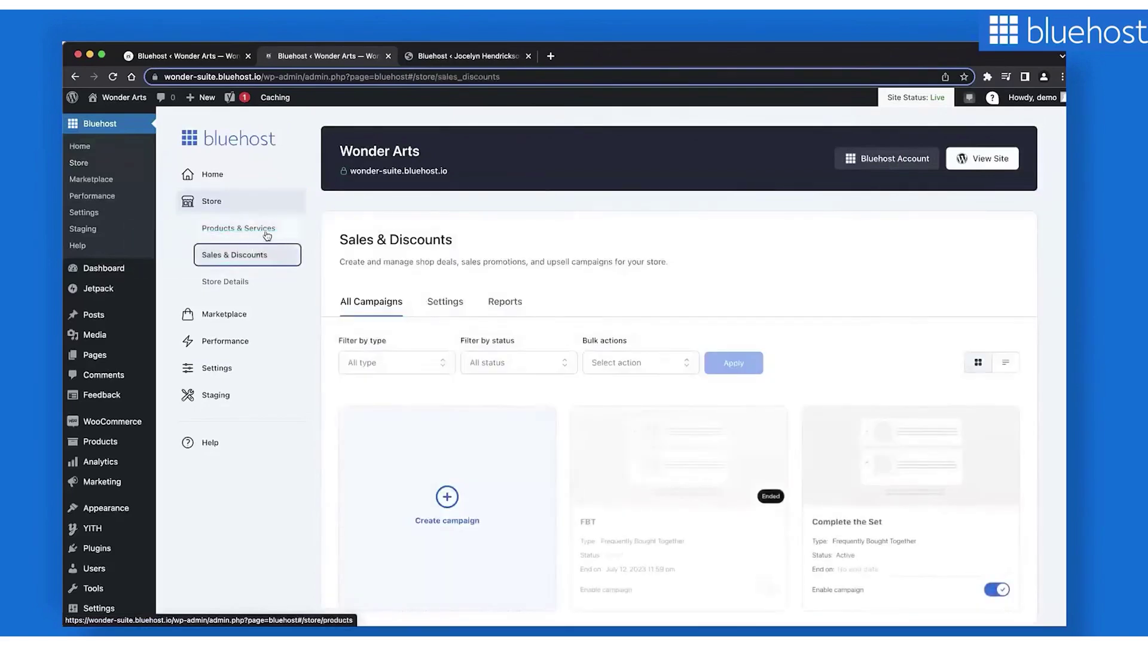
scroll(268, 234, "down", 1)
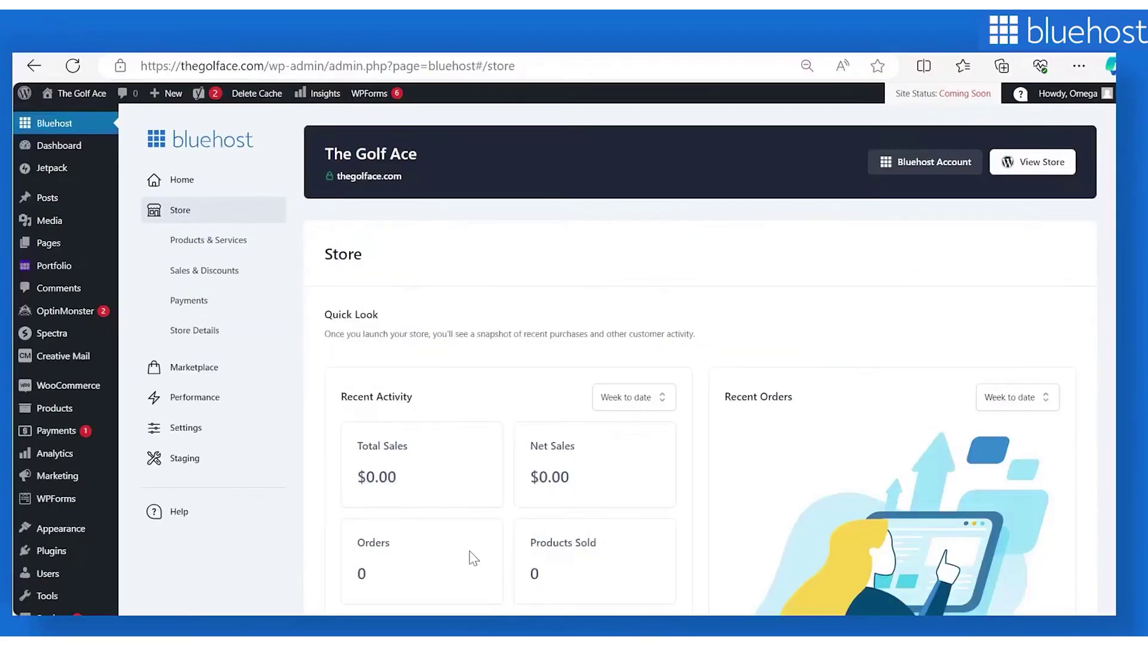
Step: Go to Store > Payments and start connecting a PayPal account
left_click(1021, 94)
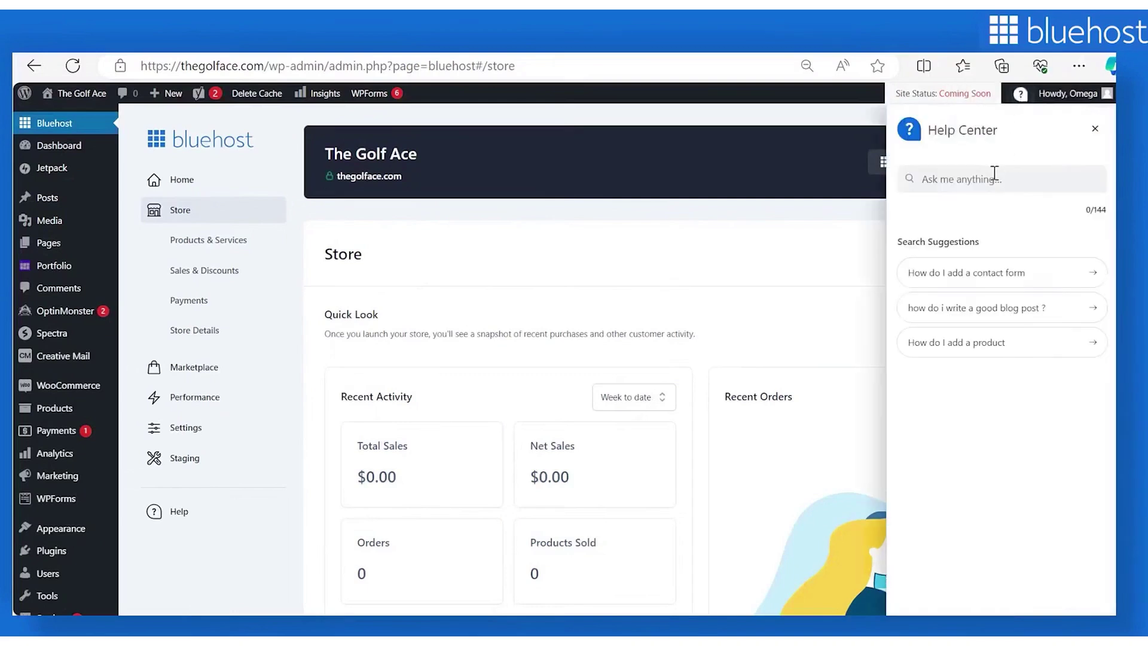
type("h")
type("add")
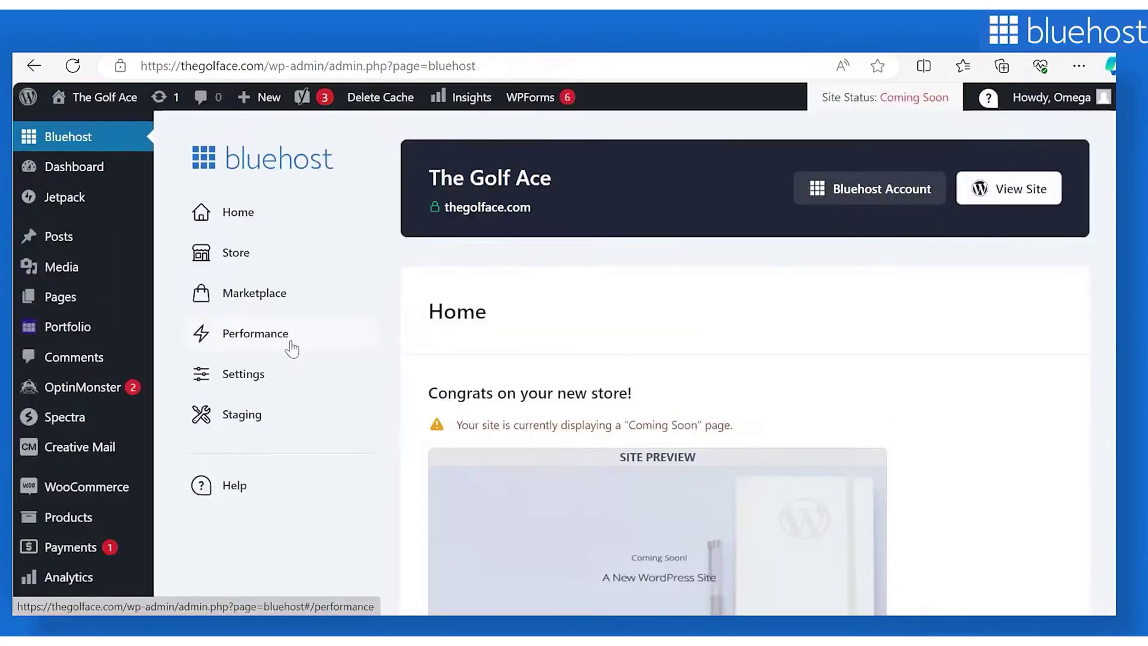
left_click(261, 260)
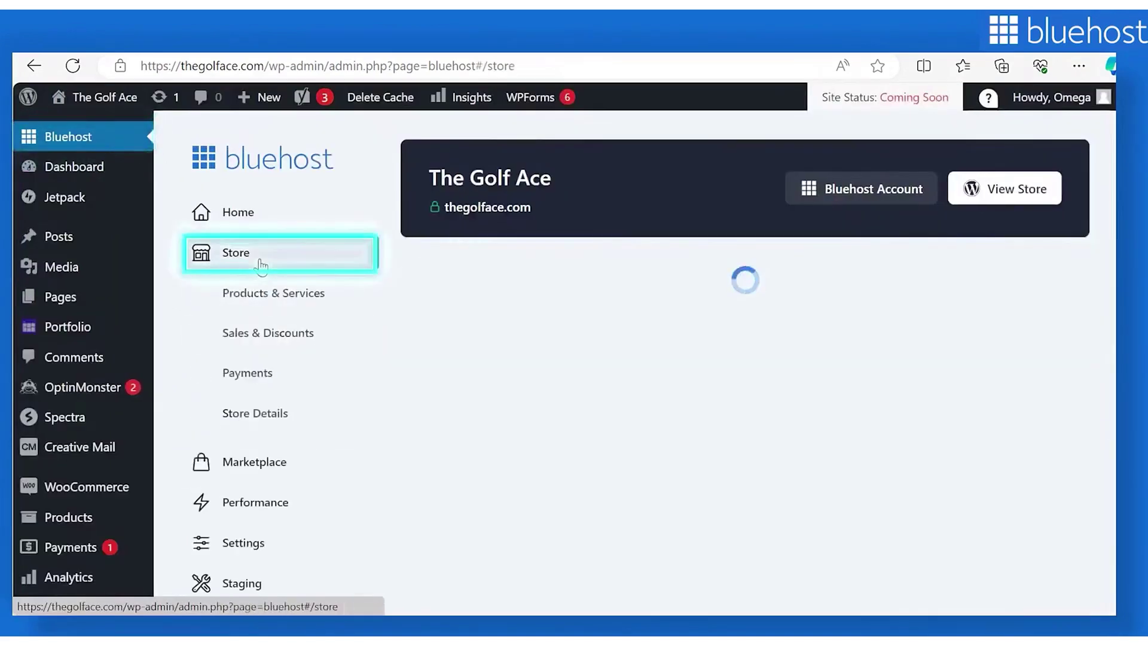
left_click(264, 375)
scroll(924, 410, "down", 2)
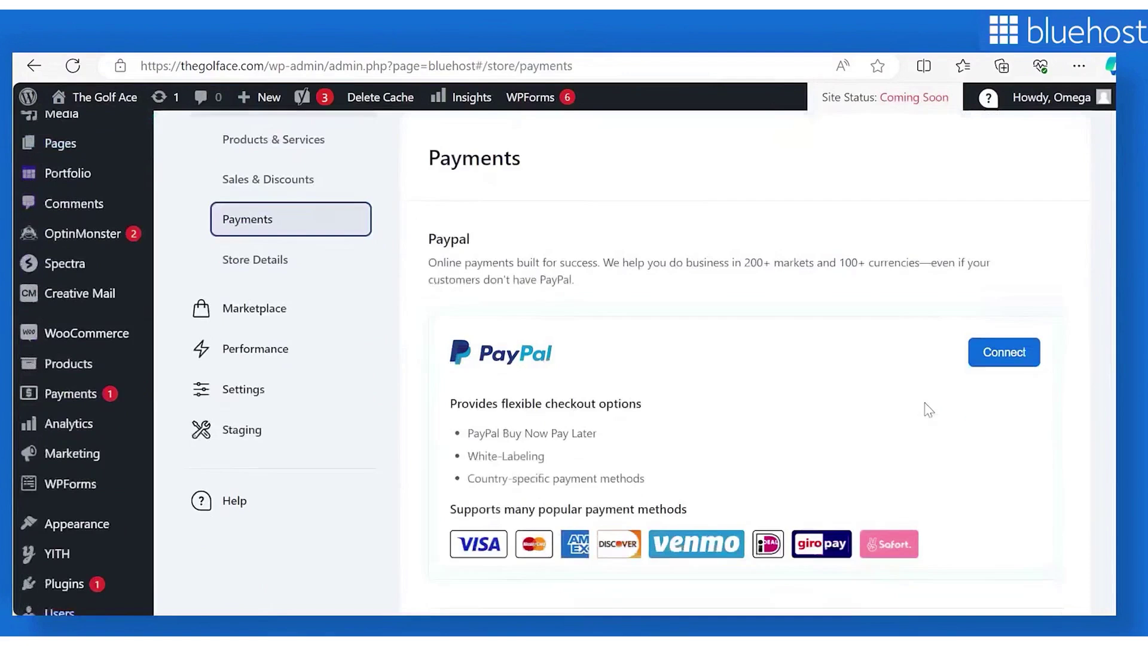
left_click(1015, 350)
scroll(916, 311, "down", 2)
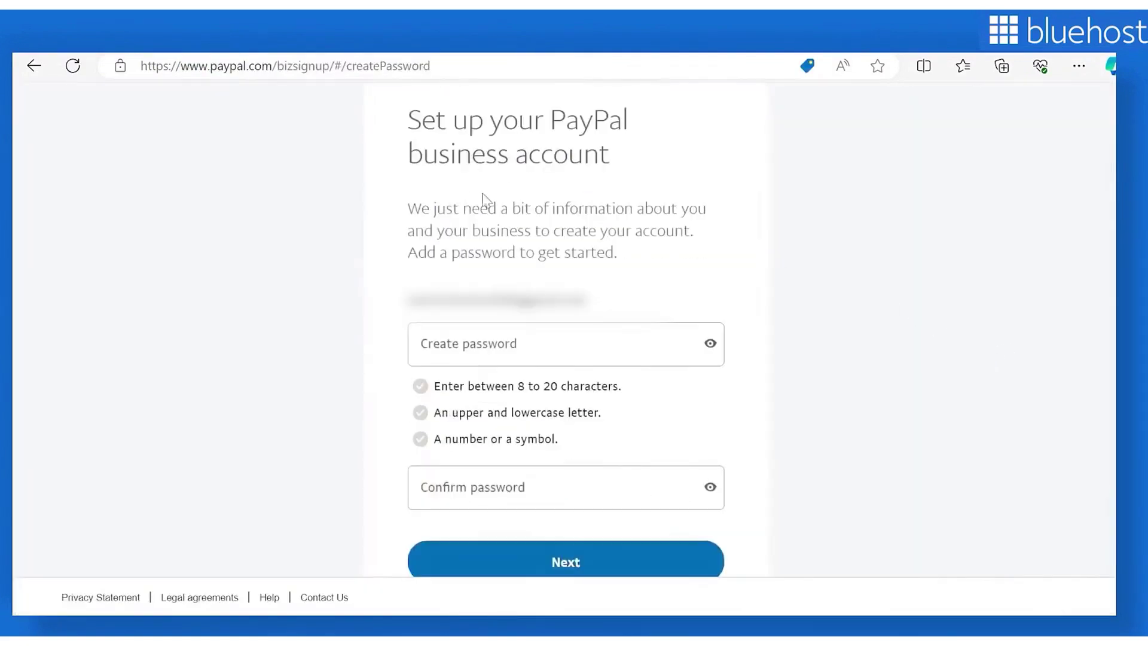
scroll(482, 200, "down", 1)
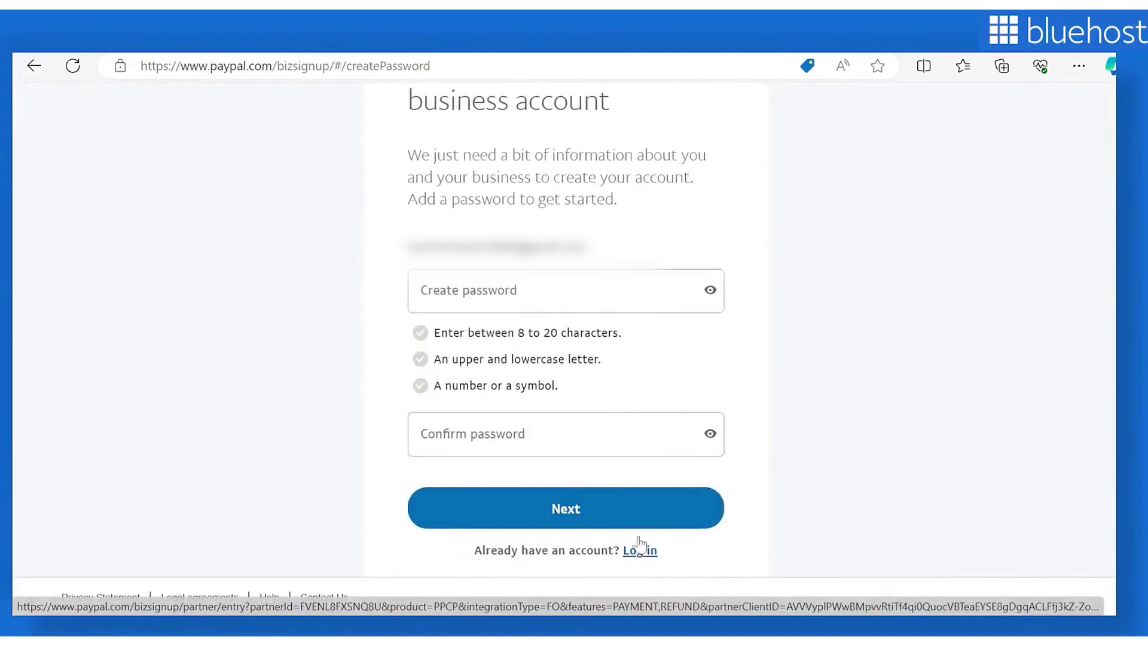
Step: Begin the PayPal password step, then pay the demo checkout with Venmo
left_click(590, 285)
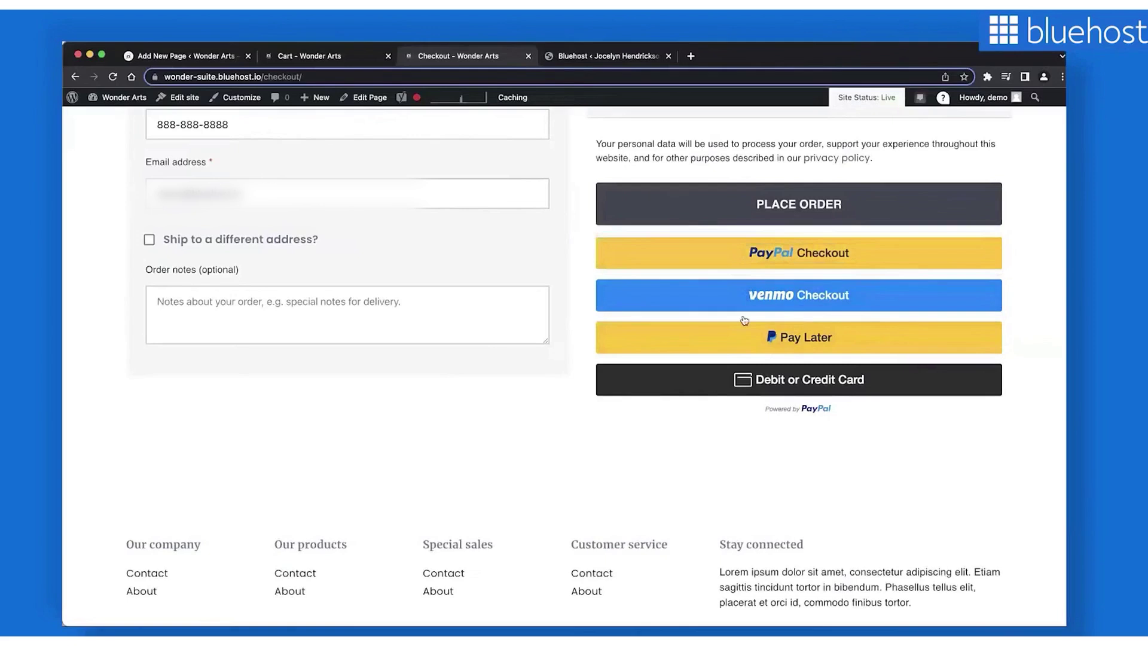
left_click(812, 307)
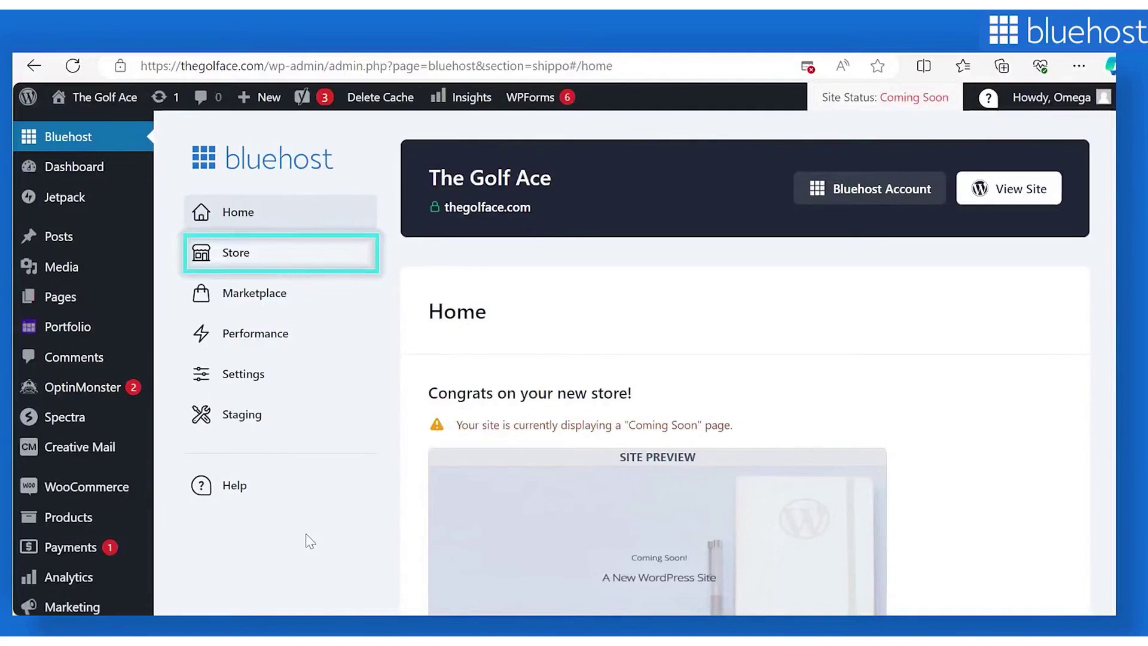
Step: Go to Store Details and start connecting a Shippo shipping account
left_click(299, 261)
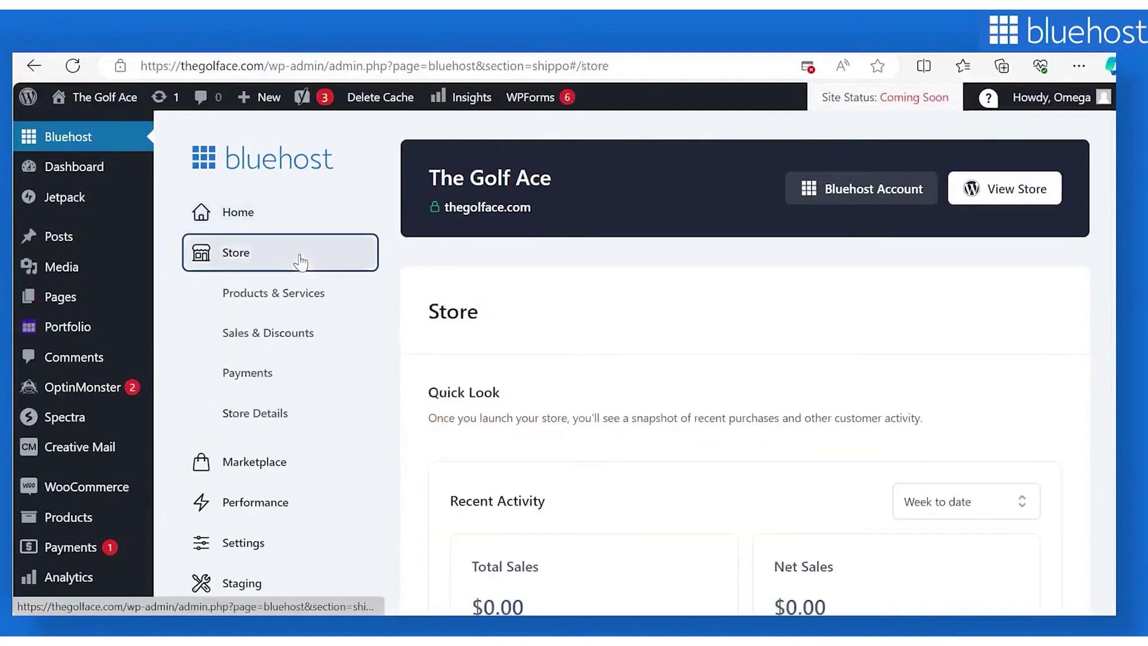
left_click(269, 411)
scroll(566, 366, "down", 2)
scroll(568, 366, "down", 8)
scroll(565, 366, "down", 3)
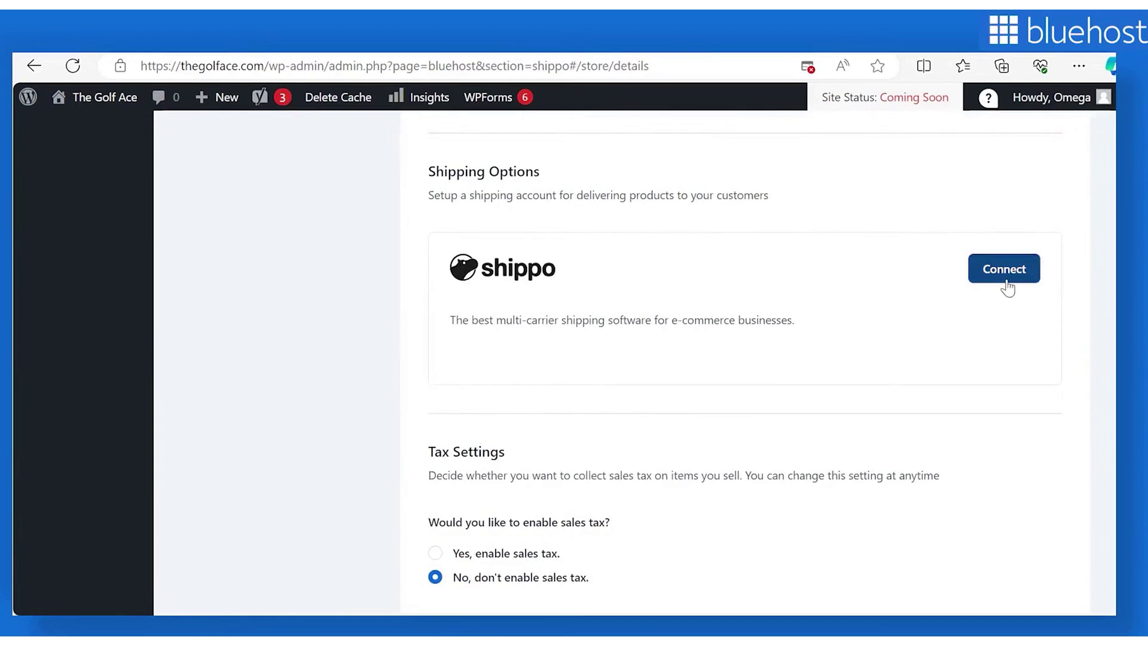
left_click(1005, 281)
scroll(917, 288, "down", 1)
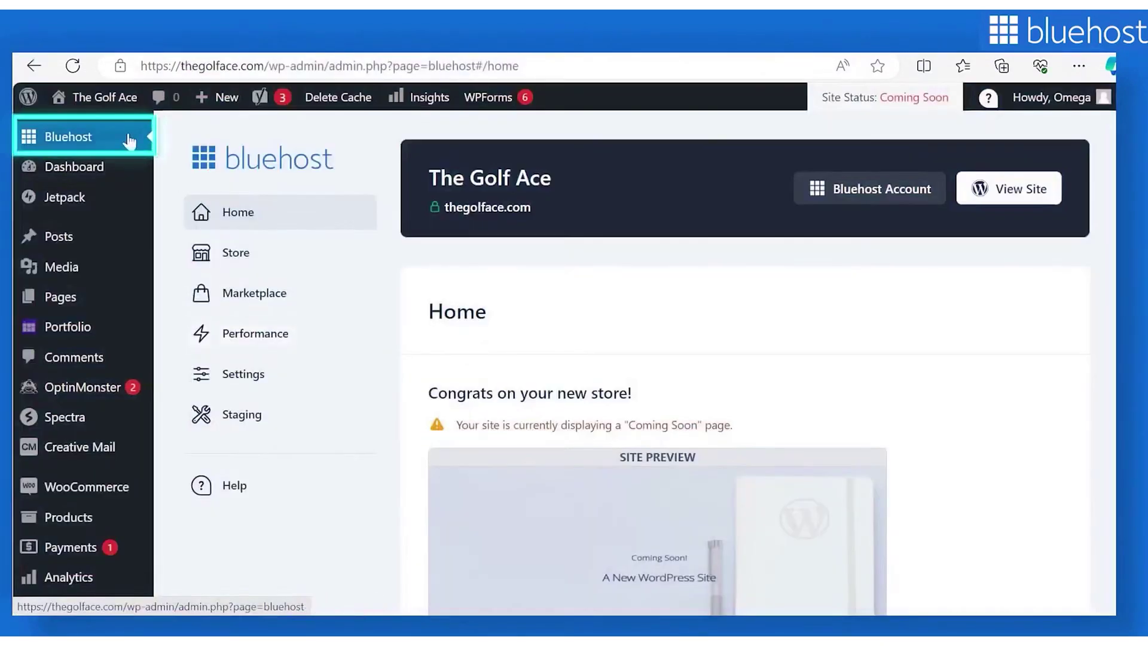
Step: Go to Store > Products & Services and start adding a new product
left_click(247, 255)
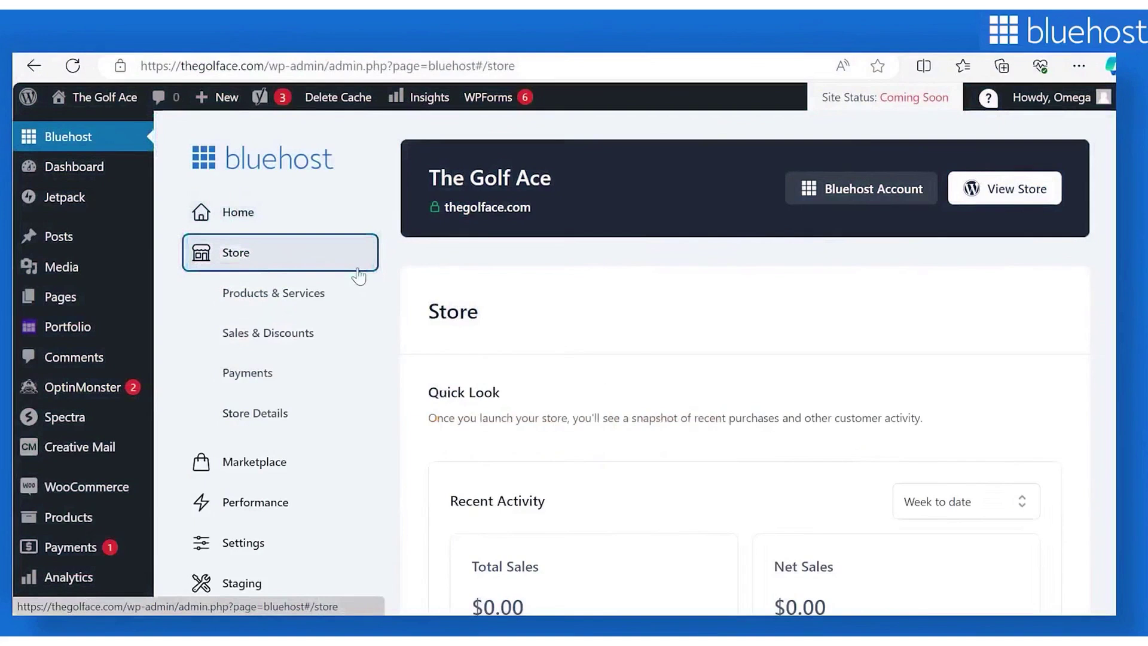
left_click(314, 303)
scroll(571, 317, "down", 2)
scroll(577, 325, "down", 4)
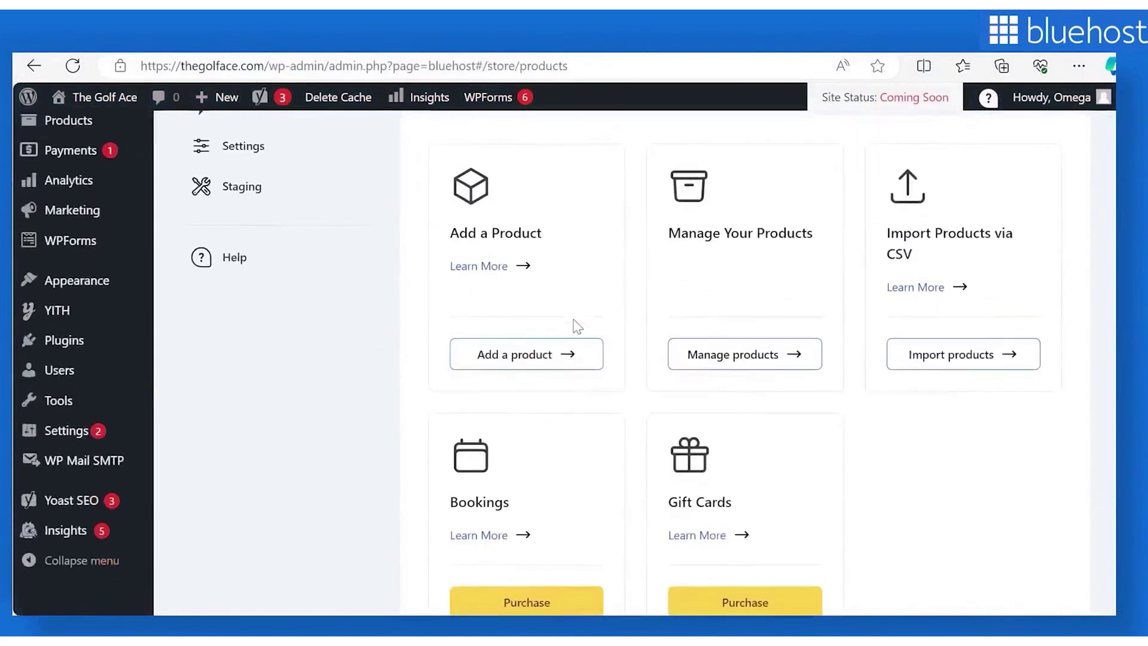
left_click(539, 352)
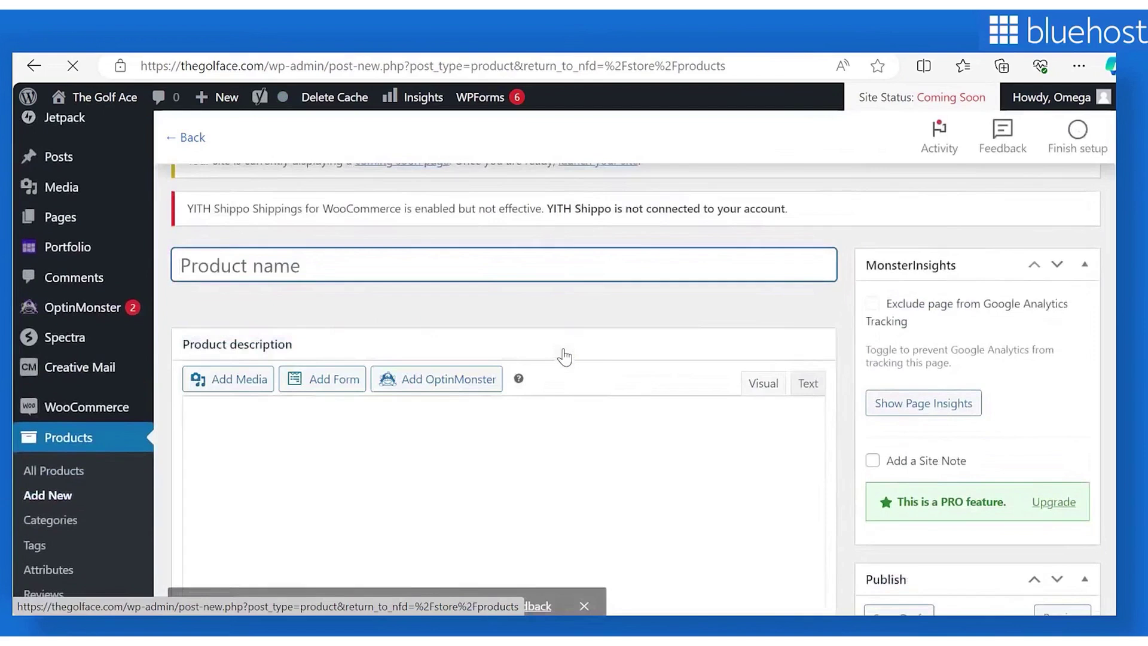
Step: Name the product Black Brew and paste its long and short Bold Black Brew descriptions
left_click(584, 587)
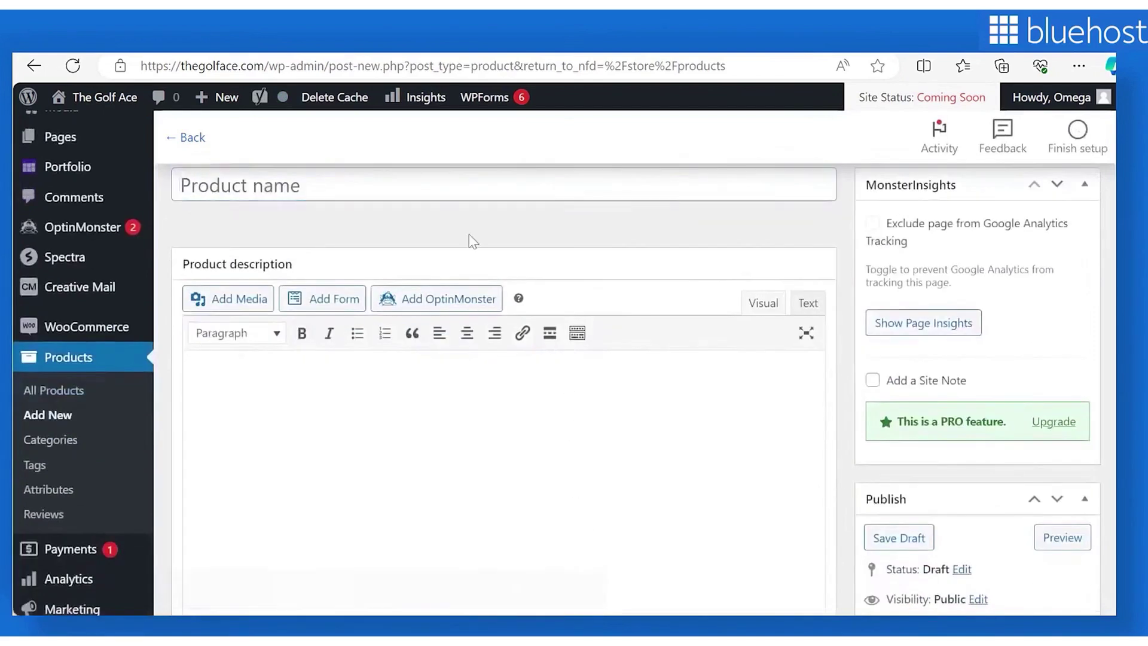
left_click(512, 190)
type("Black Brew")
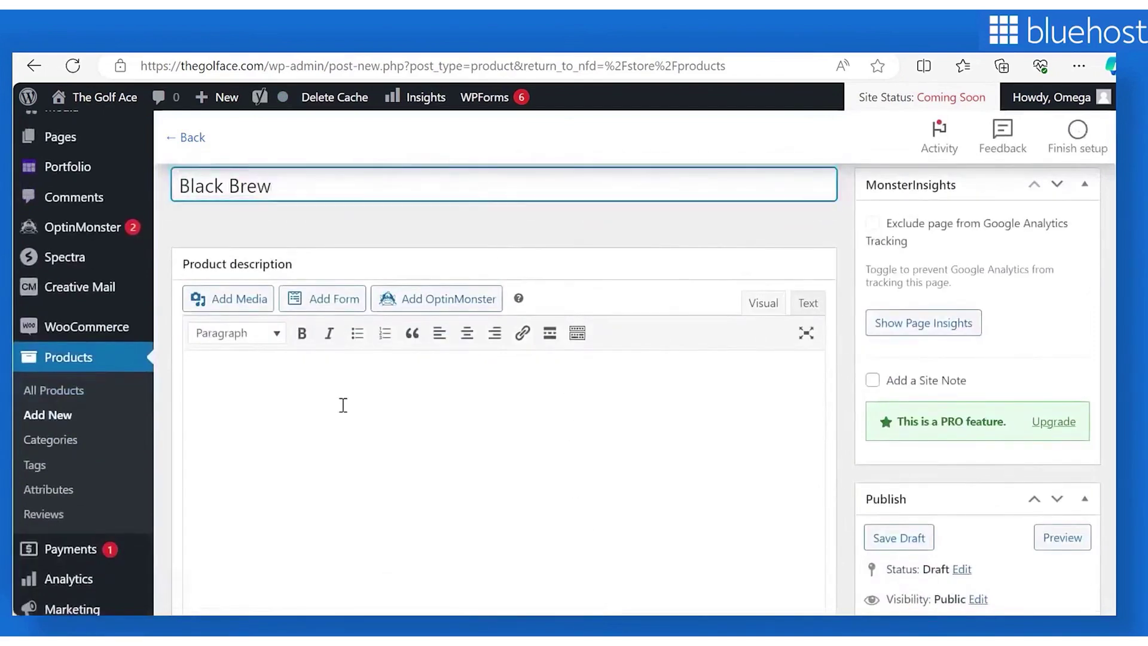
left_click(343, 404)
type("Experience the bold allure of our Bold Black Brew. Meticulously crafted from premium coffee beans, this brew boasts a robust flavor profile and a smooth, velvety texture that captivates the senses. Perfectly suited for moments of indulgence or as the foundation for your favorite coffee concoctions, our Bold Black Brew promises an invigorating and satisfying coffee experience.")
scroll(459, 439, "down", 5)
left_click(459, 440)
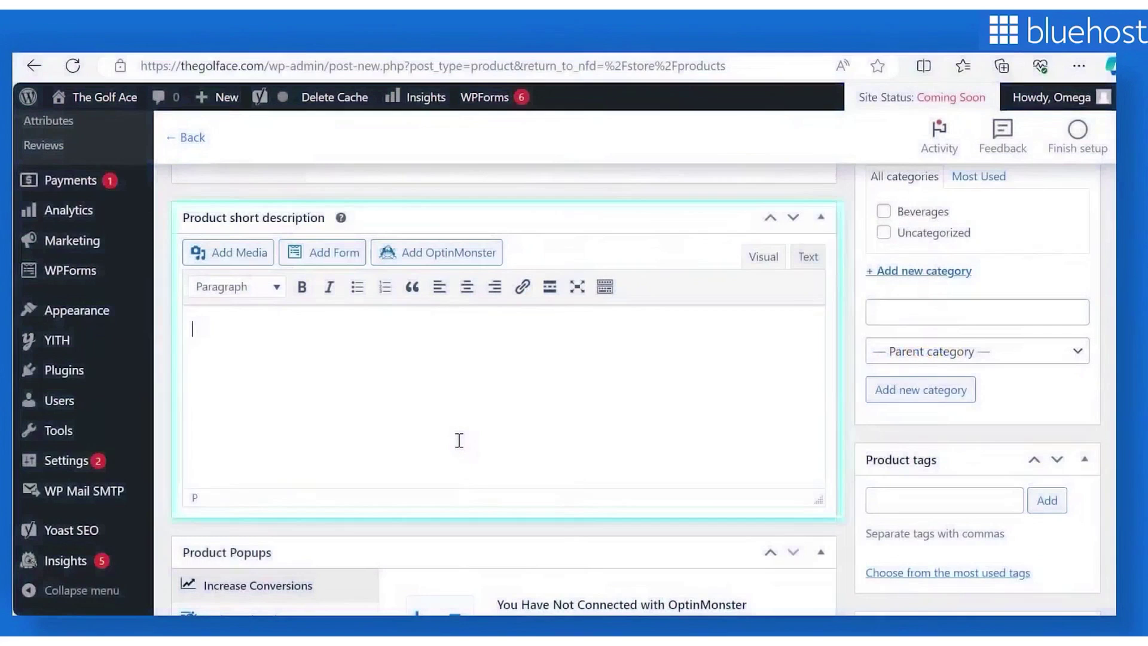
type("Indulge in the bold allure of our Bold Black Brew. Crafted from premium coffee beans, it delivers a robust flavor and smooth texture for a truly satisfying coffee experience.")
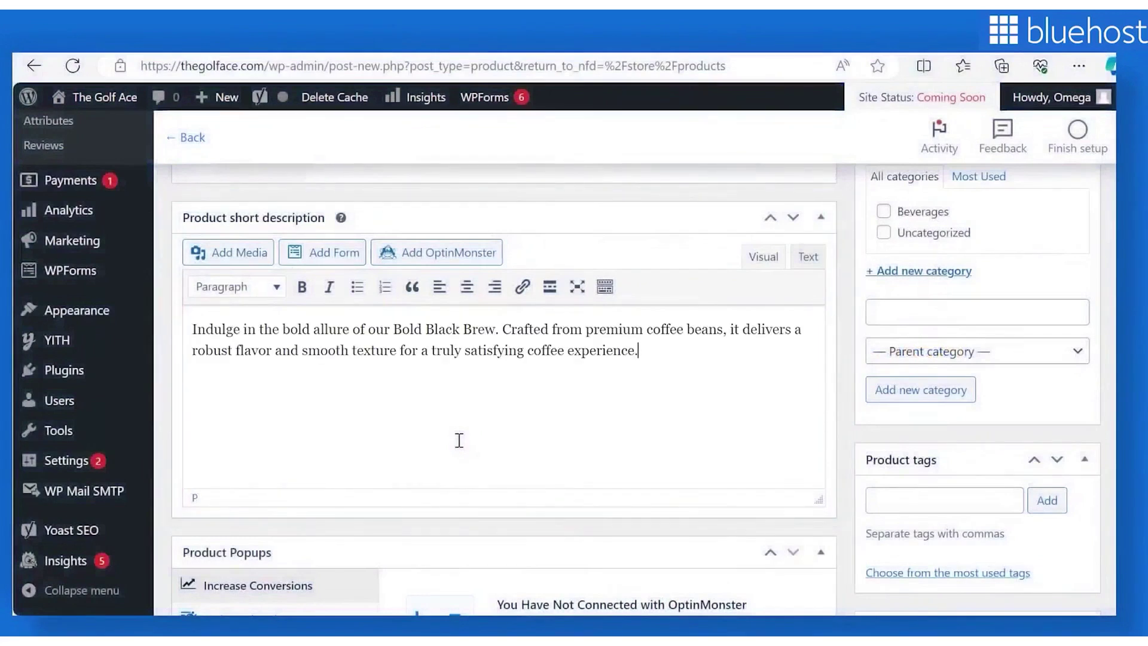
scroll(459, 440, "up", 1)
scroll(458, 440, "up", 4)
scroll(459, 440, "up", 4)
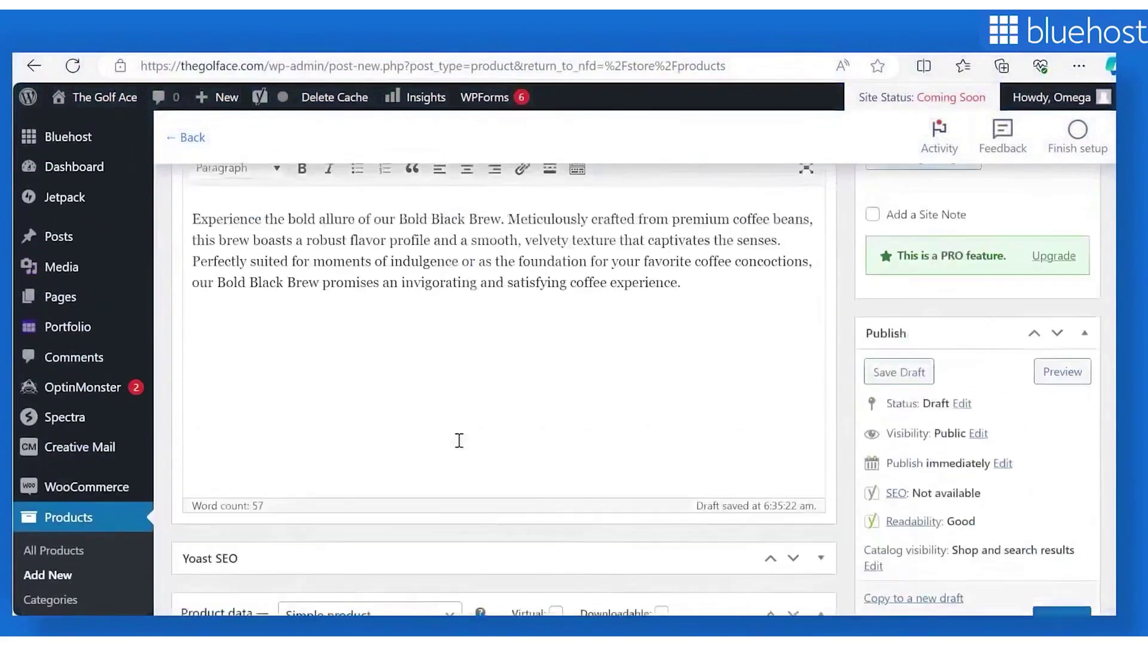
scroll(459, 440, "up", 3)
scroll(458, 440, "up", 1)
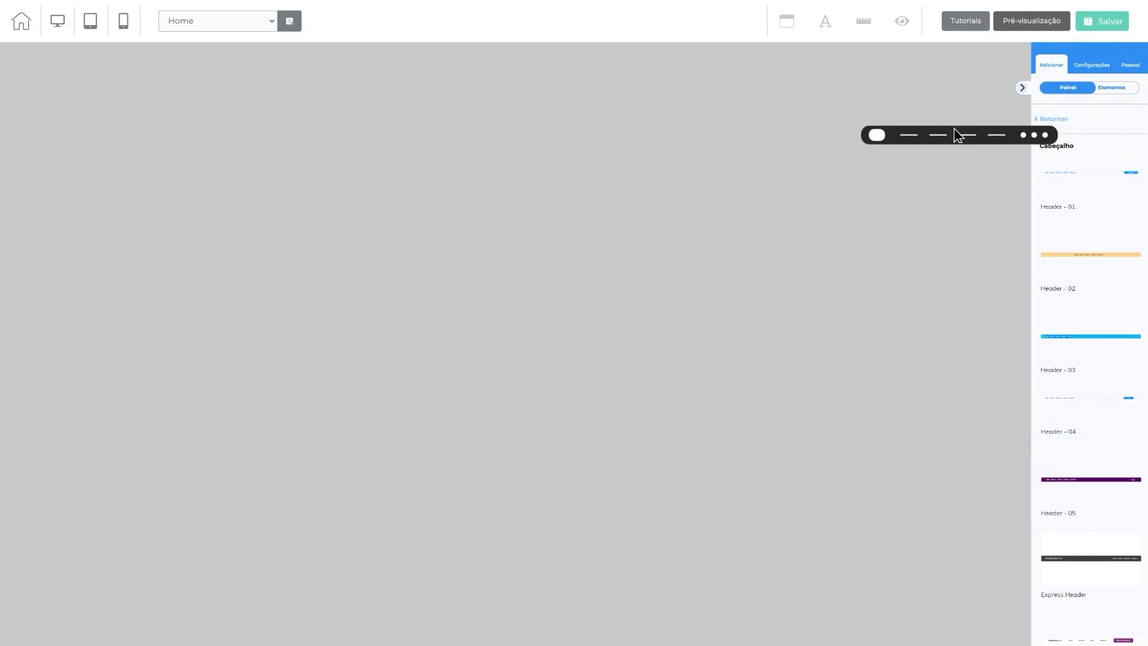
Step: Build the hero with a FEATURED SNEAKERS heading, SHOP button and sneaker image
left_click(1111, 88)
scroll(1103, 462, "down", 2)
left_click(1058, 614)
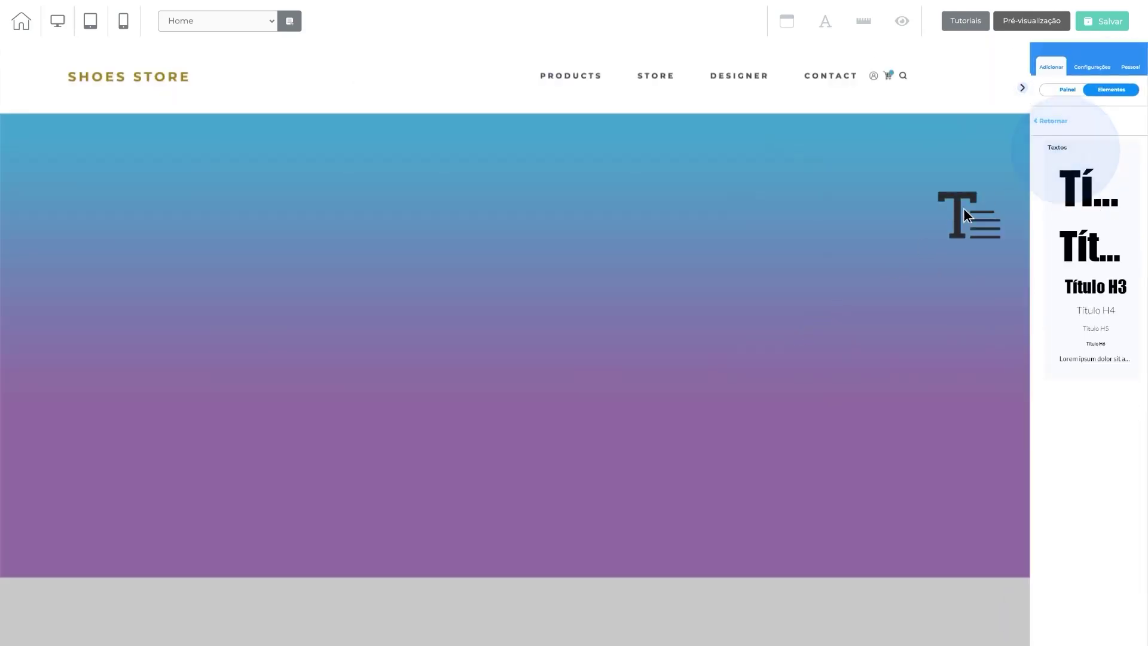
left_click_drag(964, 209, 260, 314)
left_click(1116, 421)
mouse_move(1118, 461)
left_mouse_down()
mouse_move(616, 463)
mouse_move(141, 434)
left_mouse_up()
left_click(1060, 610)
left_click_drag(1092, 189, 801, 335)
Step: Build the bottom strip with a gold sneaker image, SNEAKERS 20$ OFF heading and SEE MORE button
left_click(1067, 611)
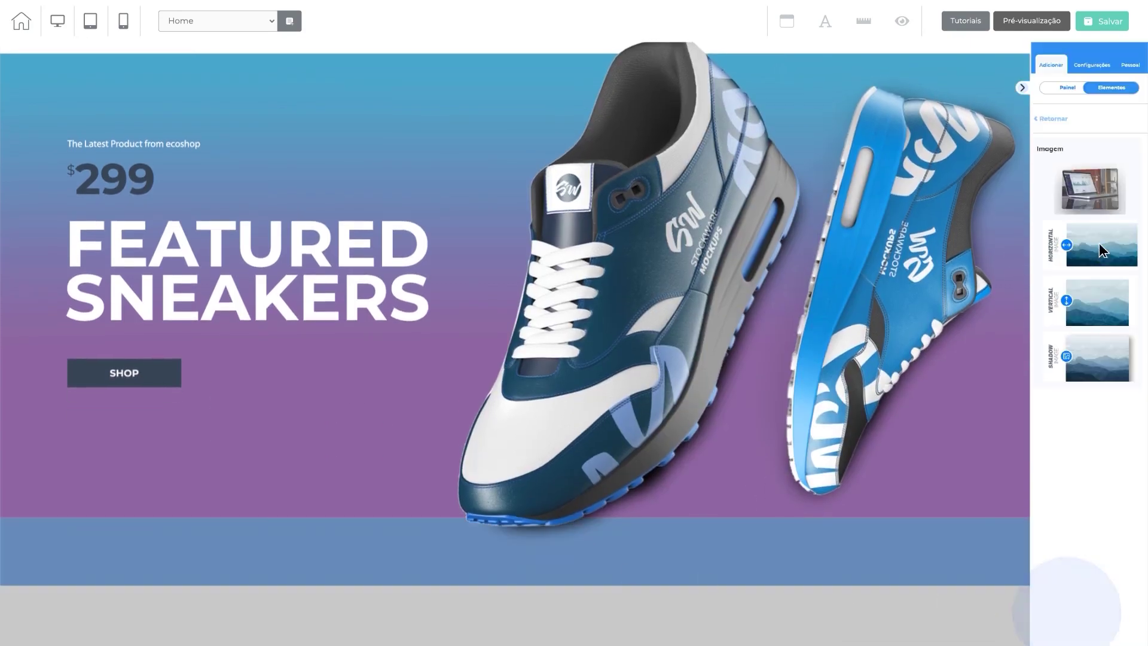
left_click_drag(1103, 252, 121, 559)
left_click(1046, 123)
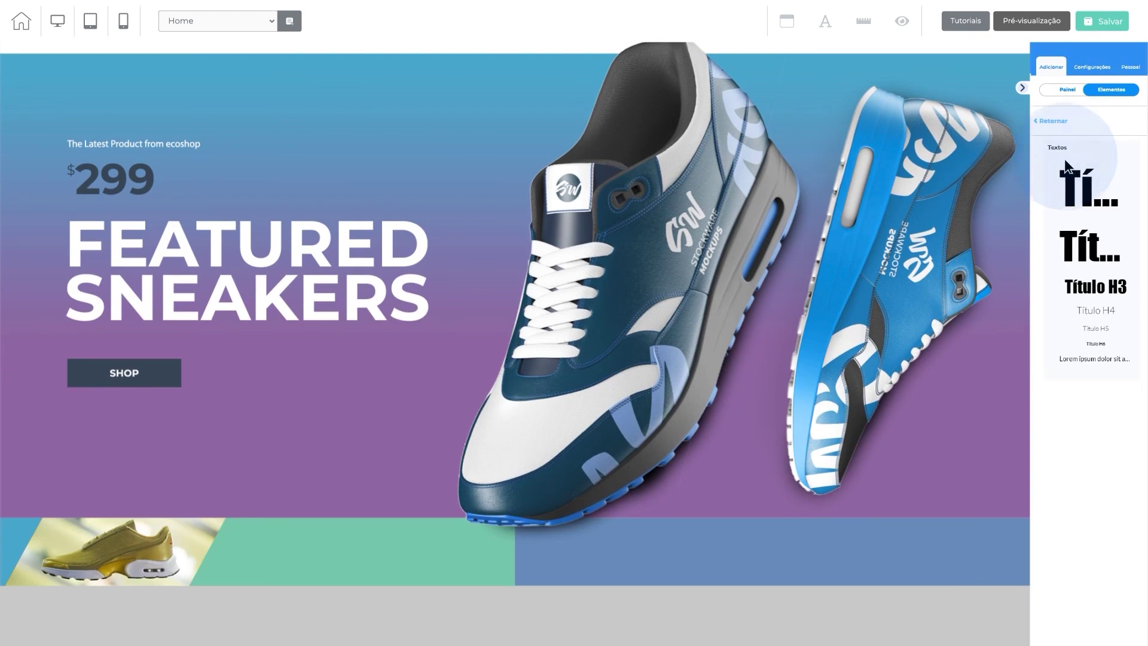
left_click_drag(1068, 165, 296, 552)
left_click(1104, 459)
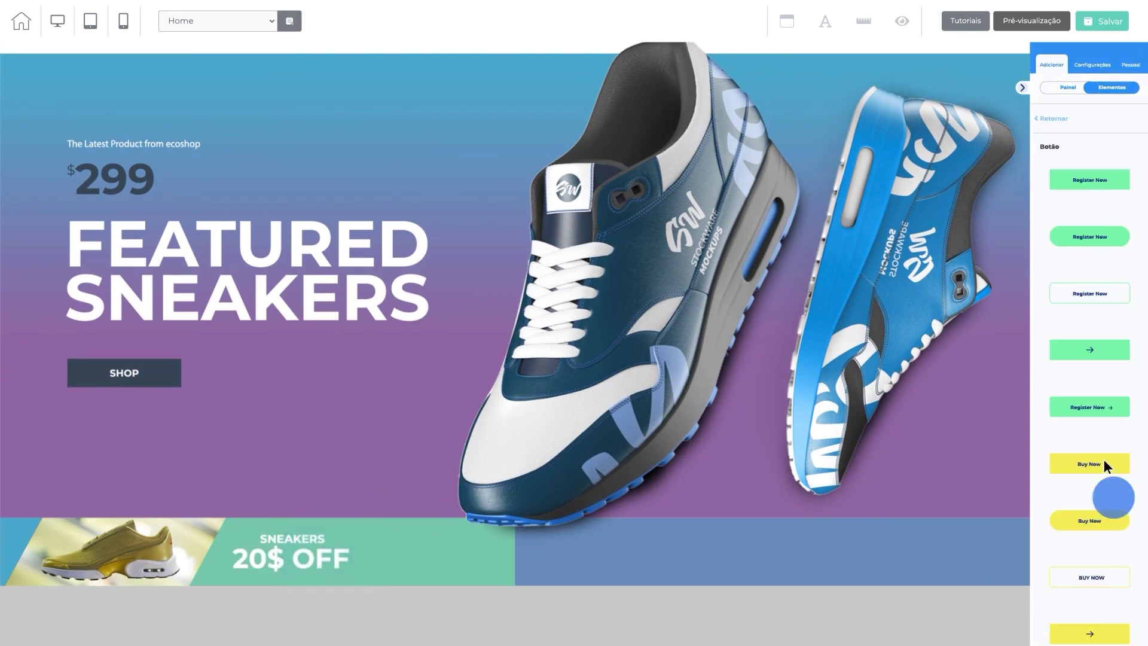
left_click_drag(1081, 187, 429, 554)
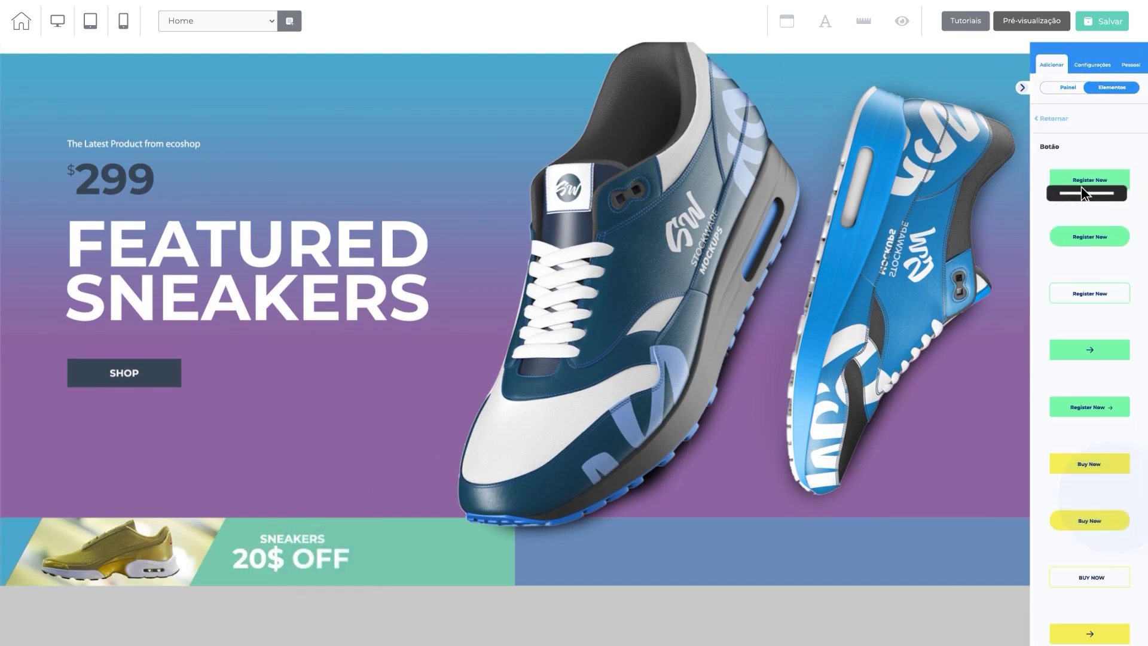
Step: Add the name/e-mail subscribe form and the MINIMALIST WHITE, CONCRETE BOOT and HIGH WHITE cards, then preview
left_click(1043, 120)
left_click_drag(1114, 547, 833, 547)
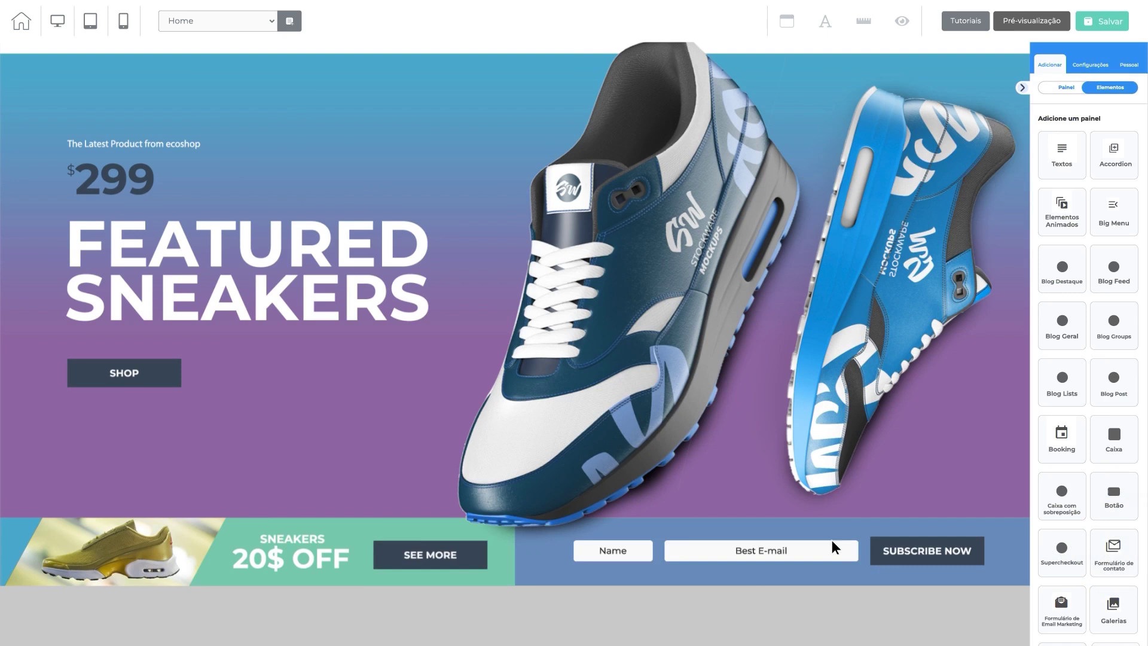
scroll(826, 503, "down", 3)
left_click_drag(1061, 561, 429, 519)
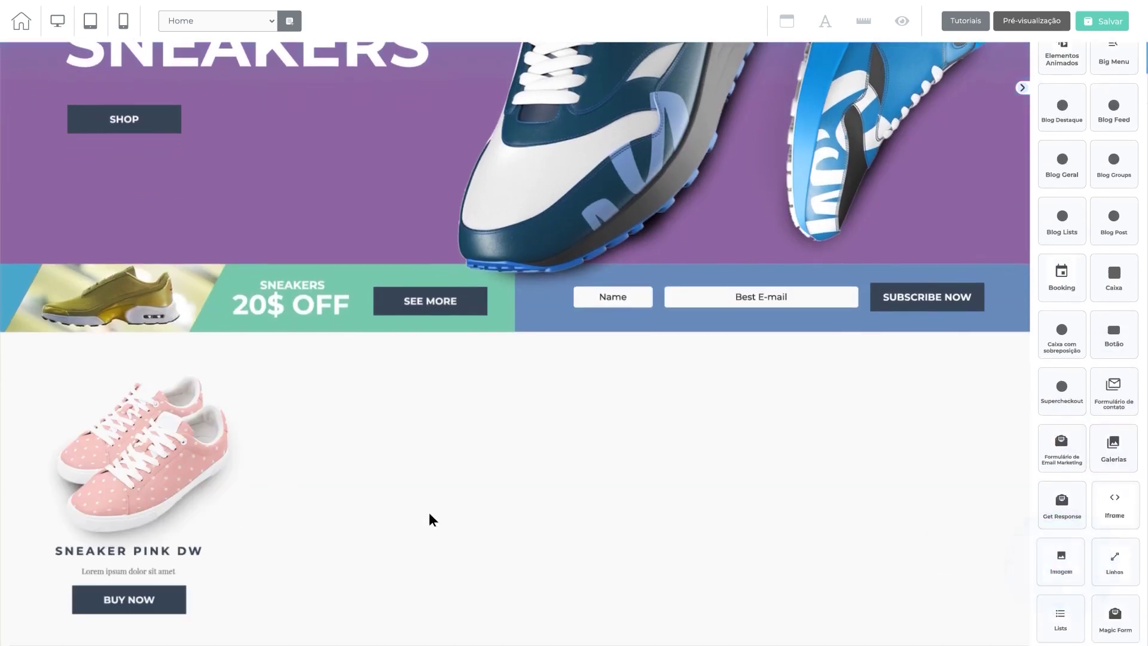
left_click_drag(1061, 558, 374, 469)
left_click_drag(1059, 558, 664, 462)
left_click_drag(1060, 557, 905, 397)
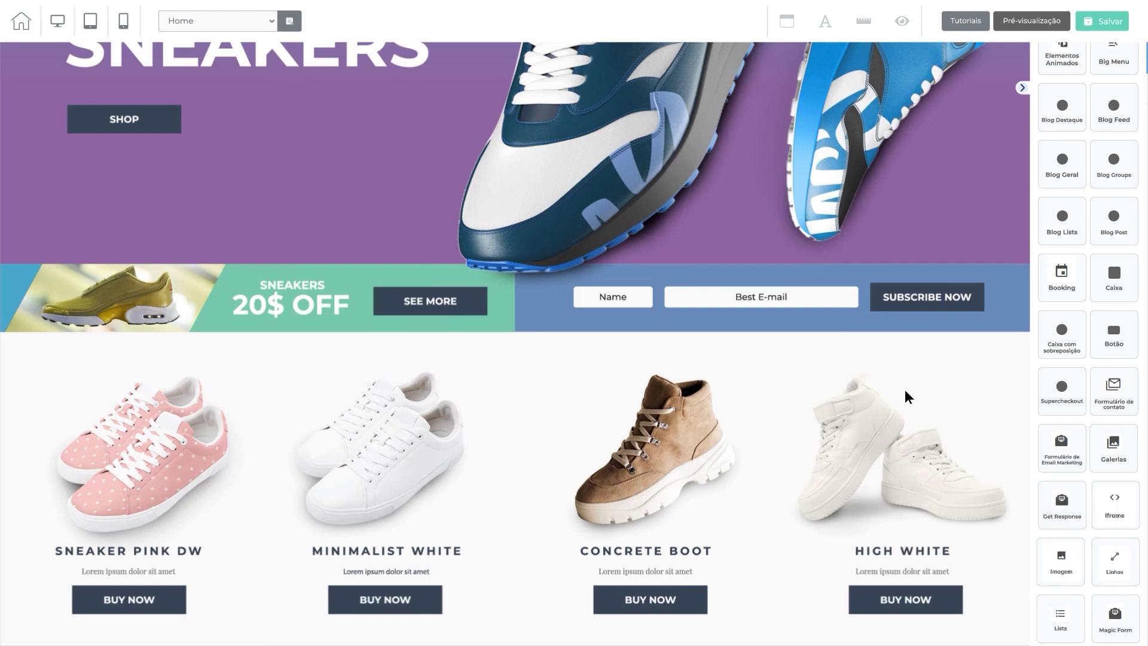
left_click(1023, 21)
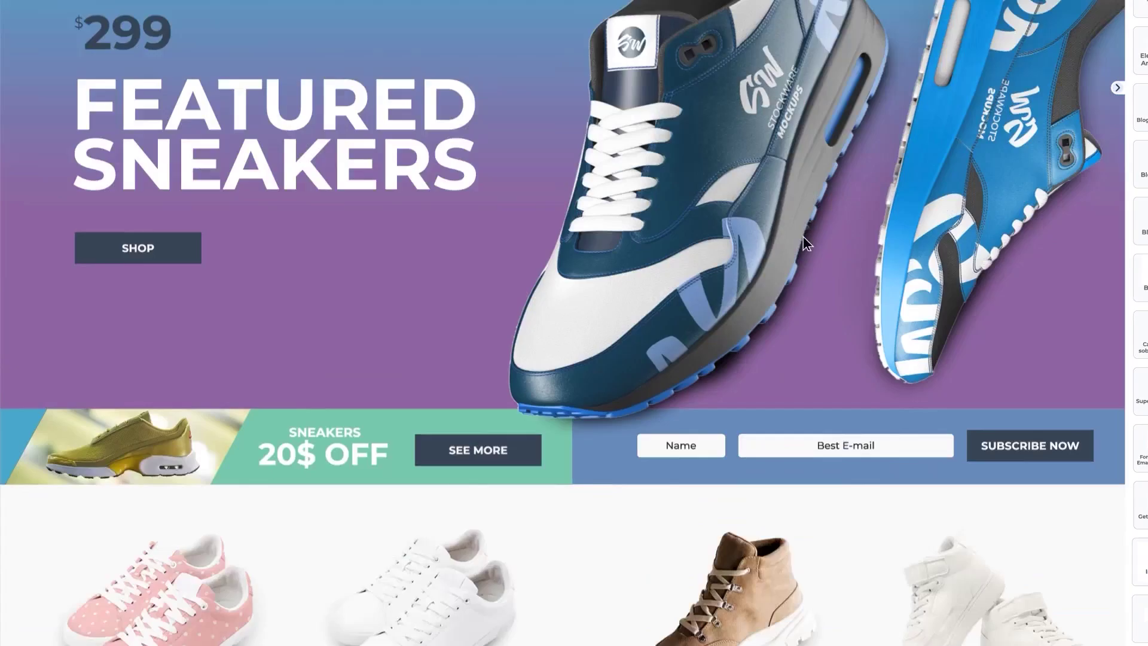
scroll(717, 313, "down", 10)
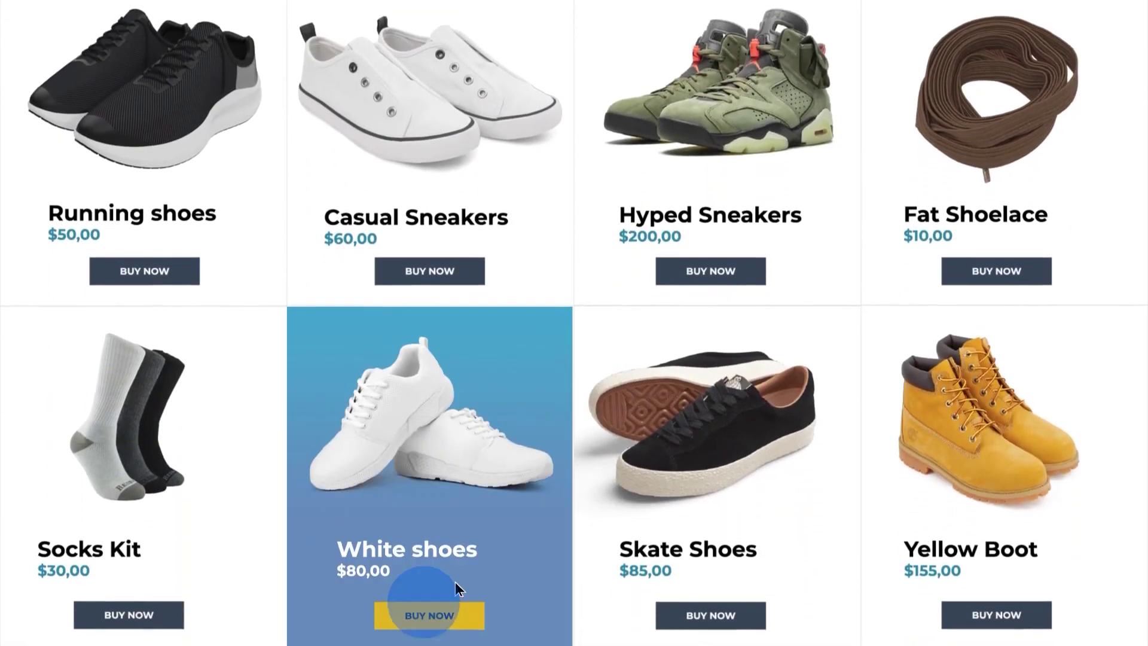
Step: Add the White shoes to the cart from its product details
left_click(456, 582)
left_click(747, 349)
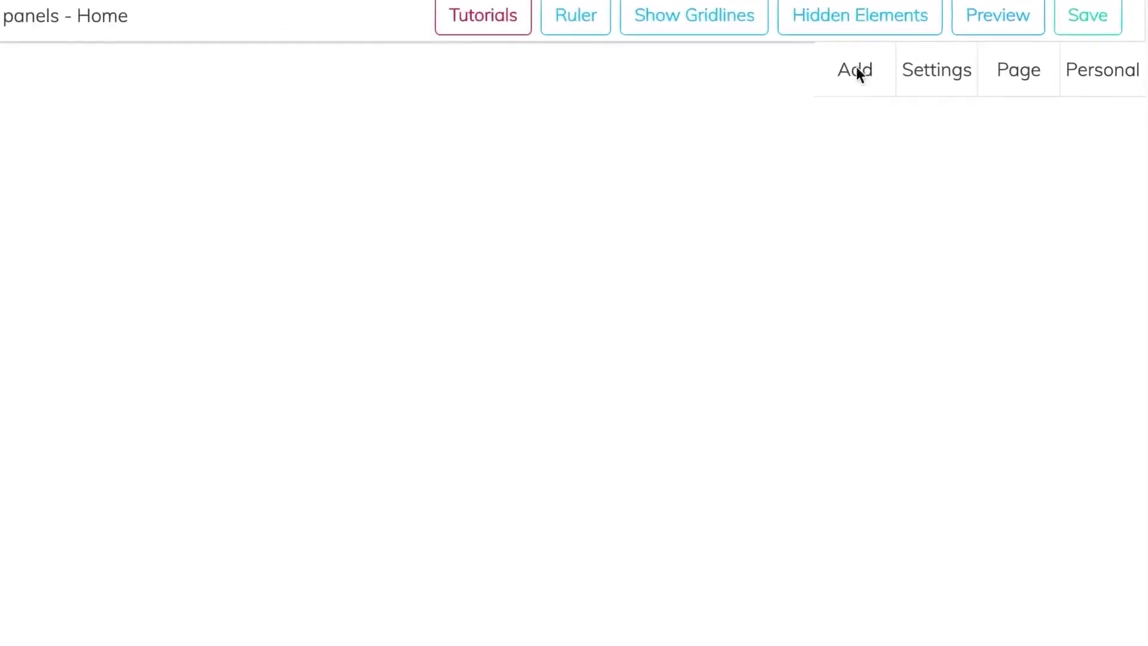
Step: Place a Title H1 heading and a Buy Now button on the landing page
left_click(859, 71)
left_click(980, 247)
scroll(1031, 359, "down", 10)
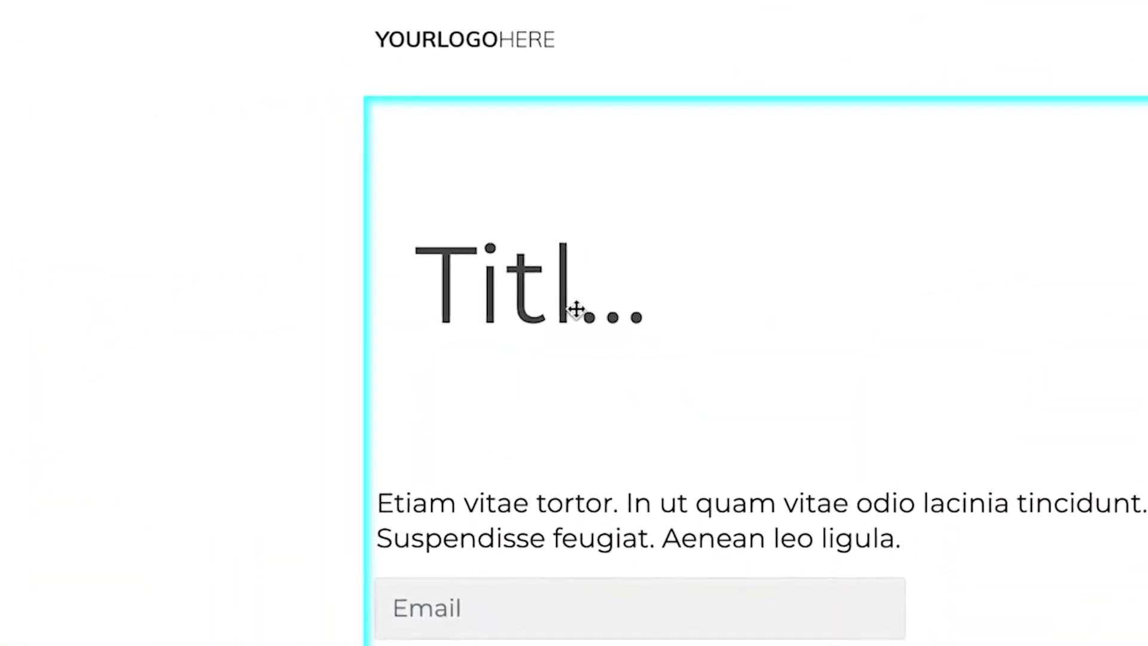
left_click_drag(551, 296, 516, 297)
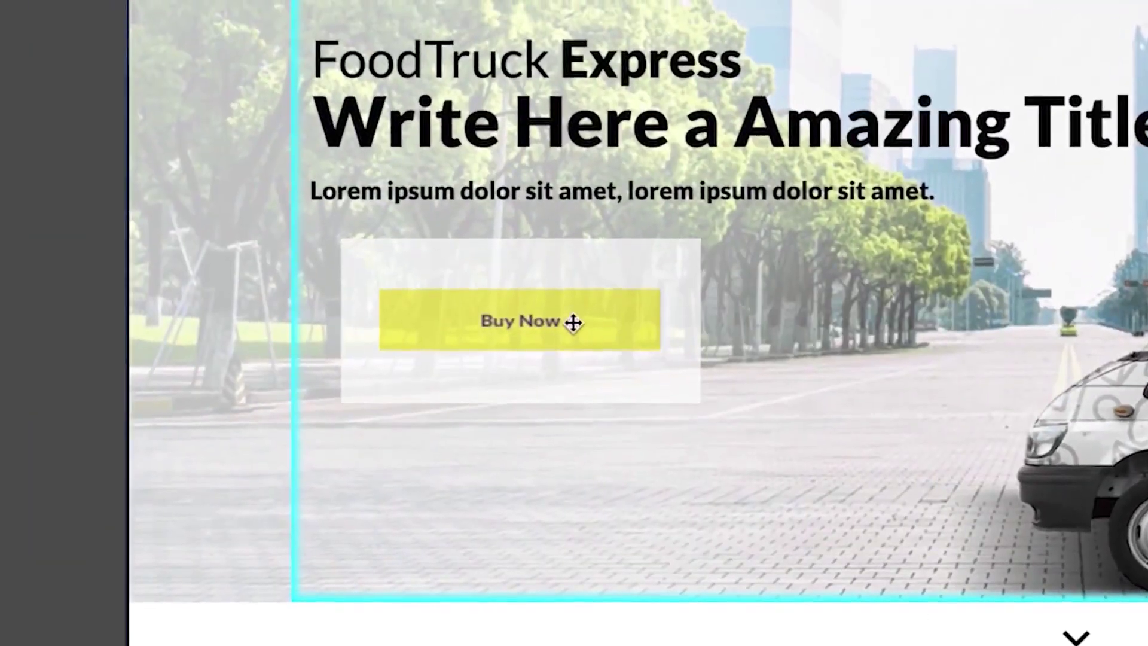
left_click_drag(681, 319, 574, 323)
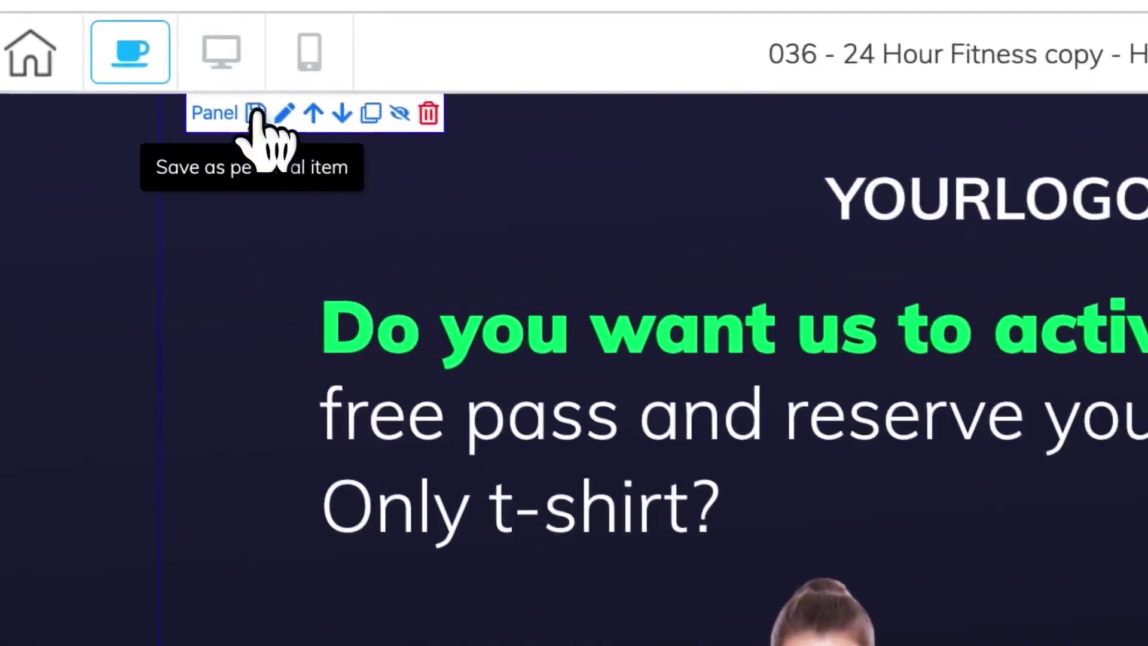
type("Fitne")
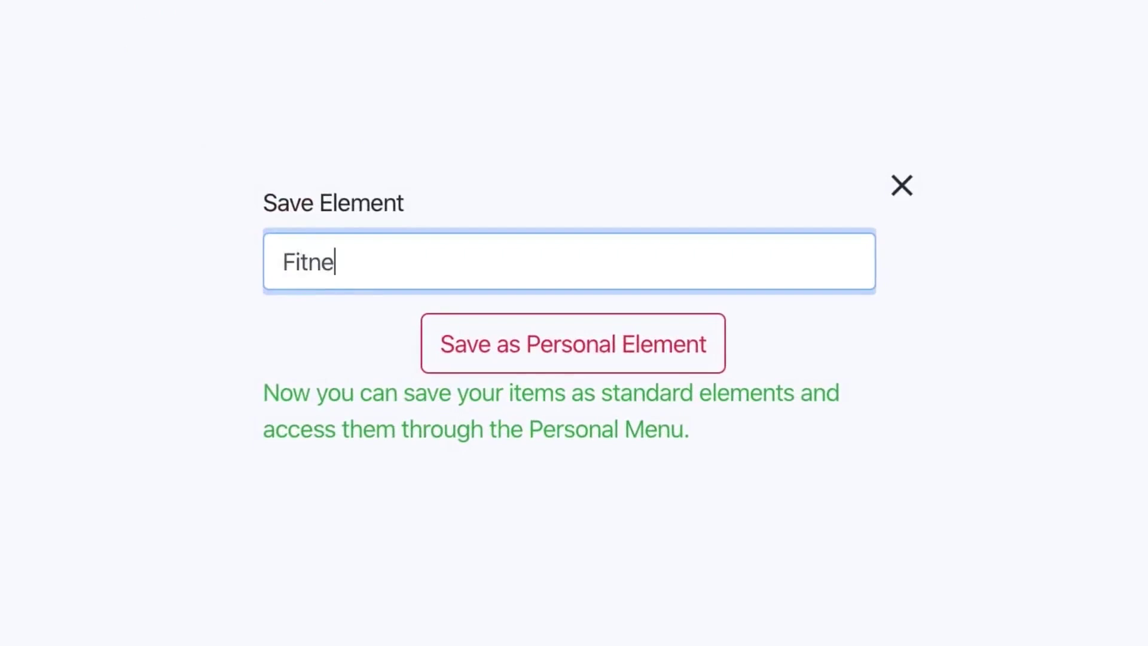
type("ss Panel")
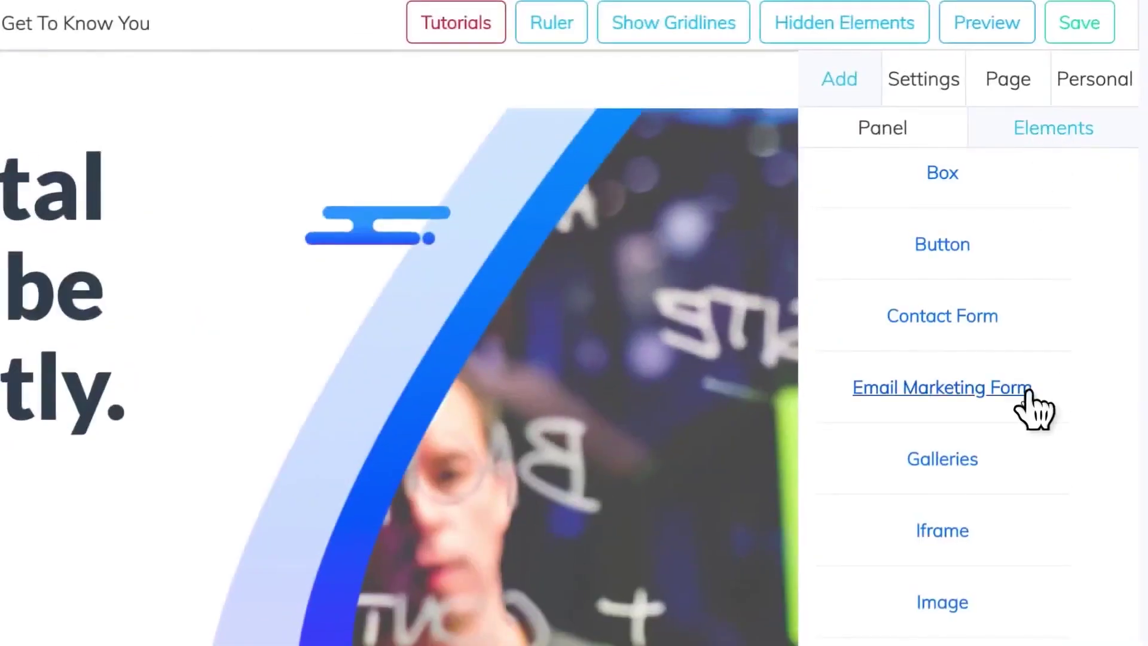
Step: Place an email marketing form on the page and confirm its mailing list
left_click(1032, 408)
left_click_drag(909, 302, 336, 339)
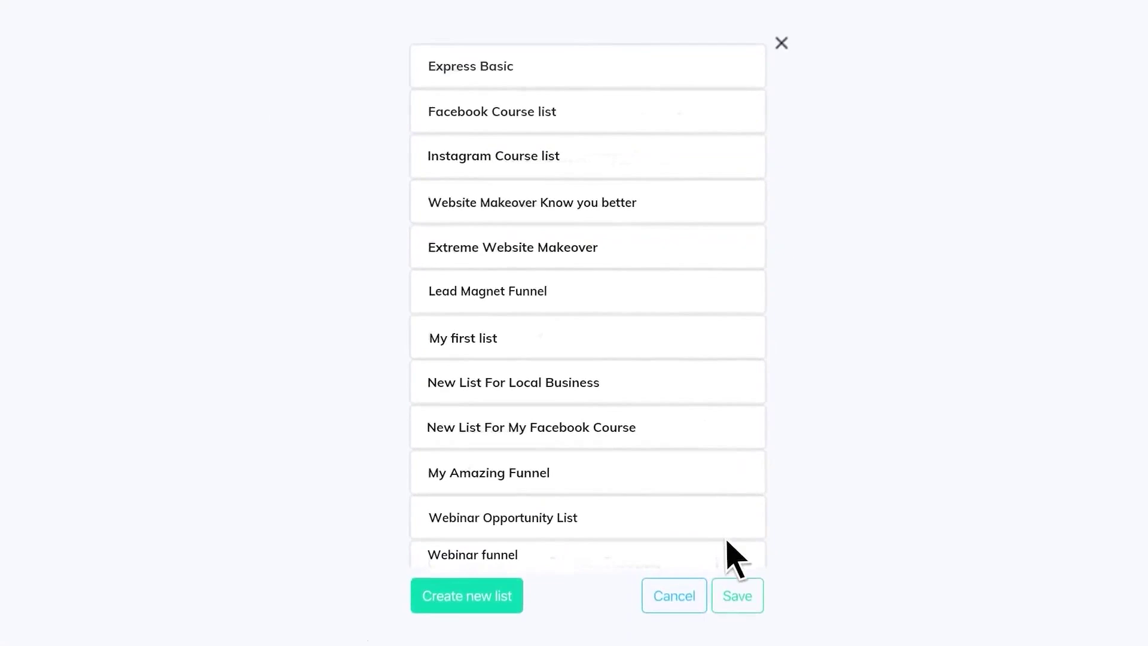
left_click(735, 596)
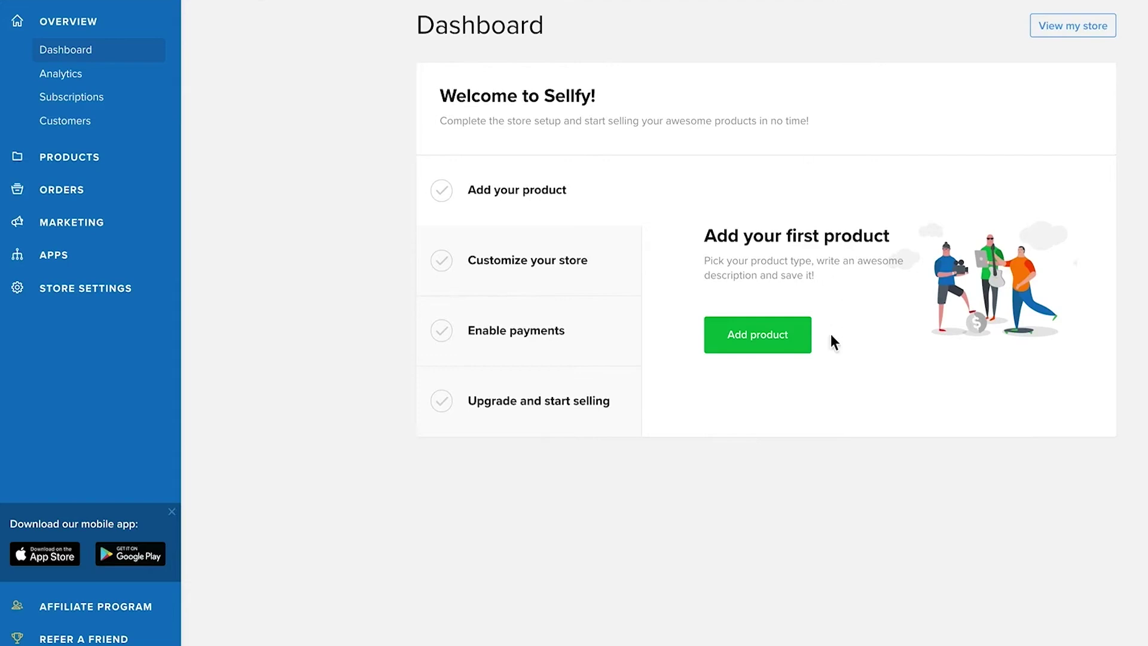
Step: Start creating a new Sellfy product from the Dashboard
left_click(795, 345)
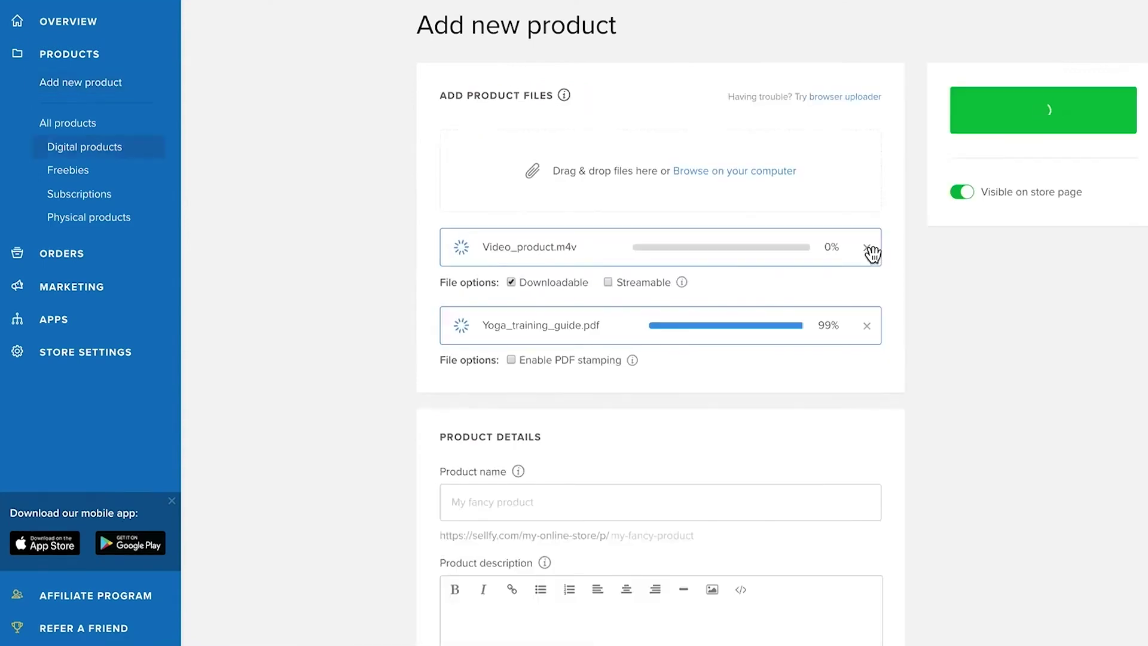
Step: Make the uploaded video file Streamable and no longer Downloadable
left_click(608, 283)
left_click(512, 281)
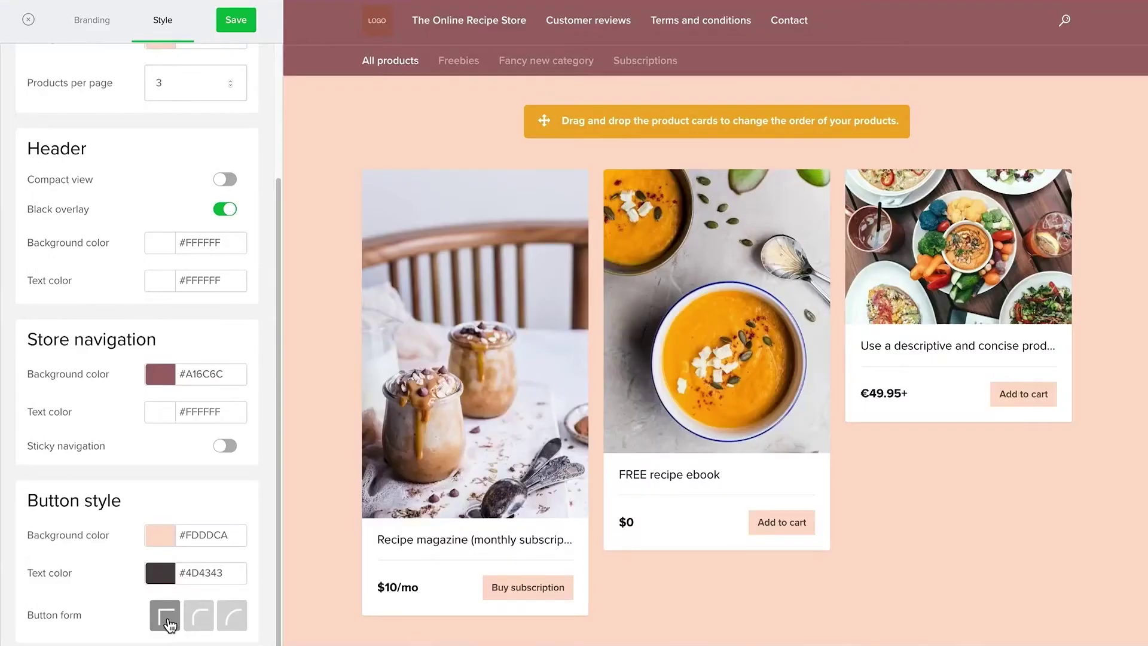
Step: Switch the store's button form to pill-shaped, then go to the add-a-store setup step
left_click(206, 623)
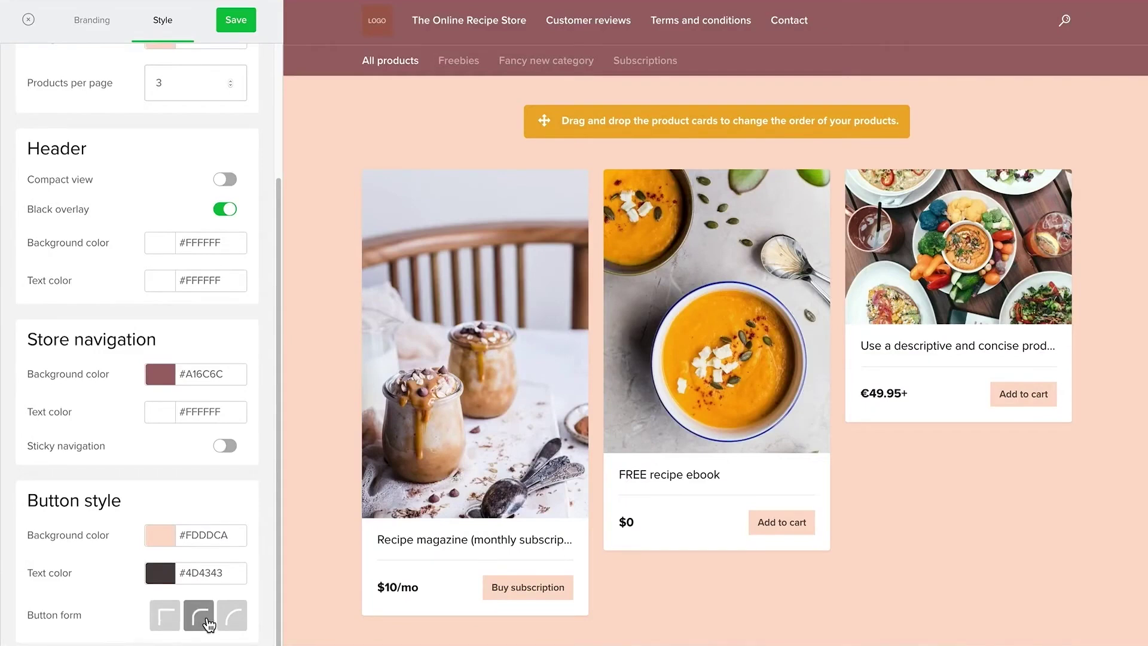
left_click(233, 623)
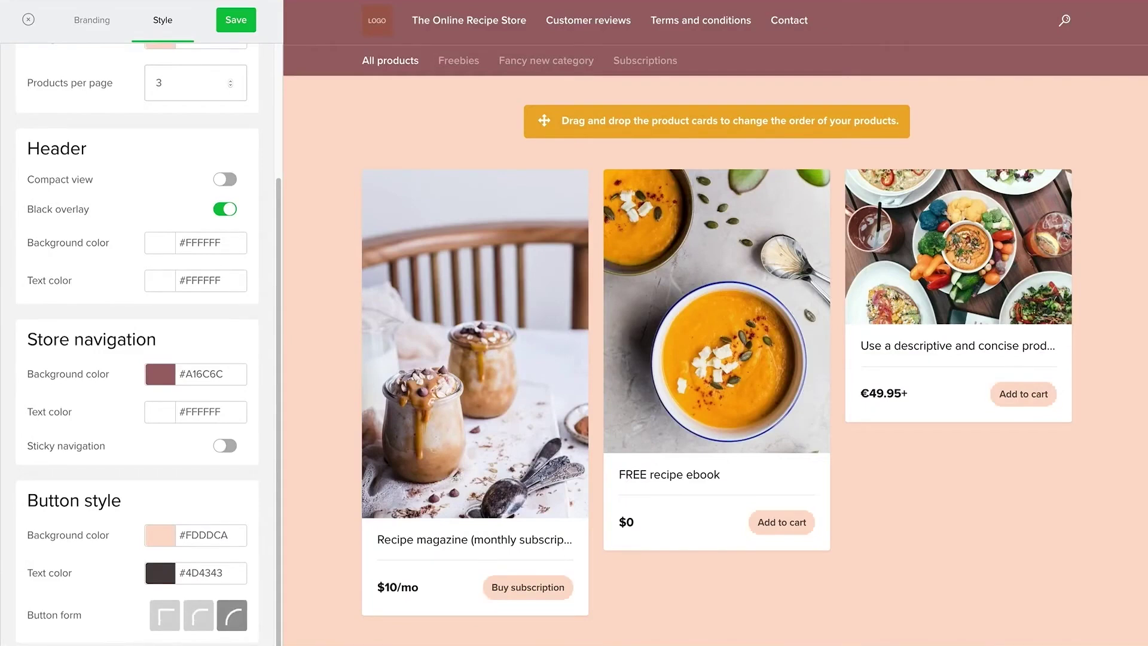
scroll(717, 323, "up", 3)
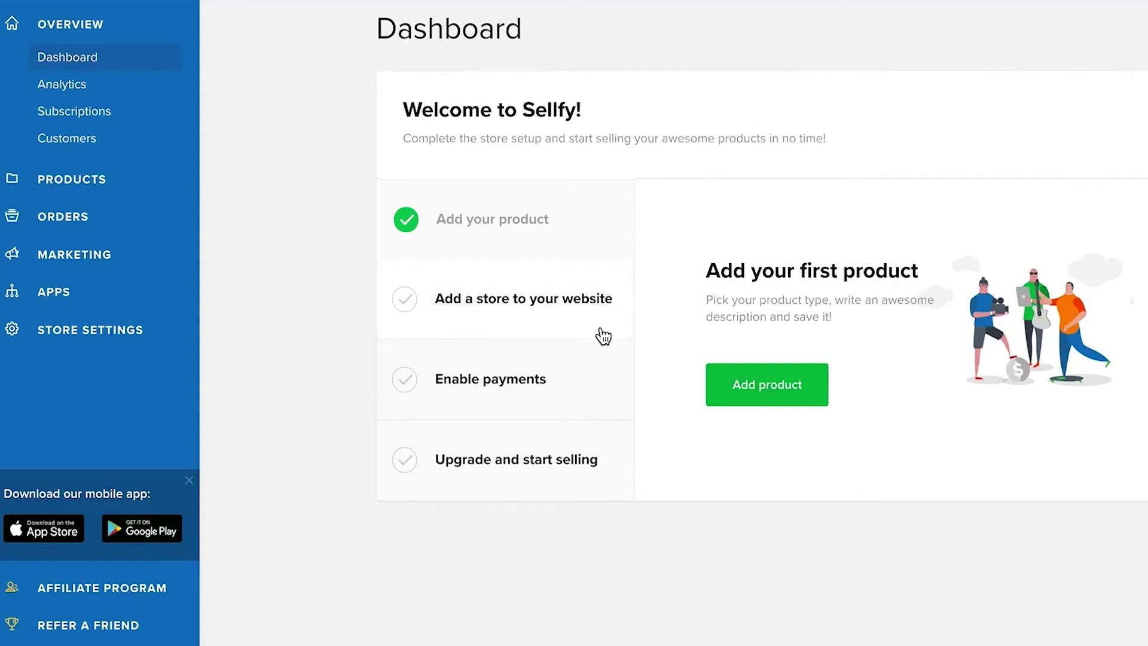
left_click(601, 332)
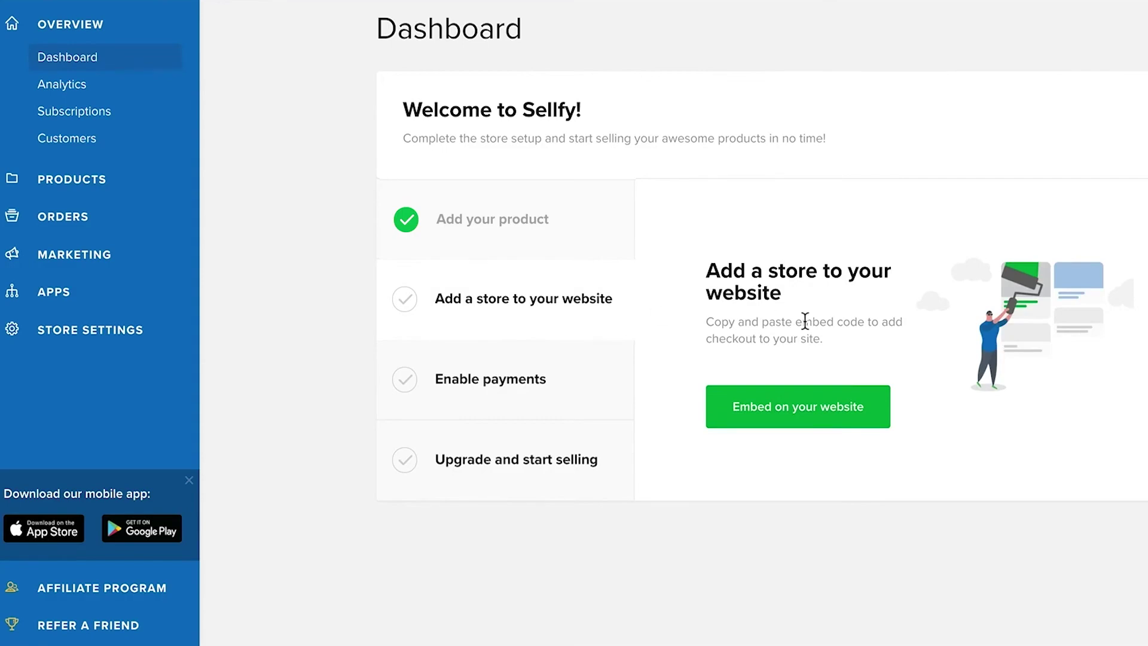
Step: View the embed-on-website options, then reach the Enable payments settings for Stripe and PayPal
left_click(870, 421)
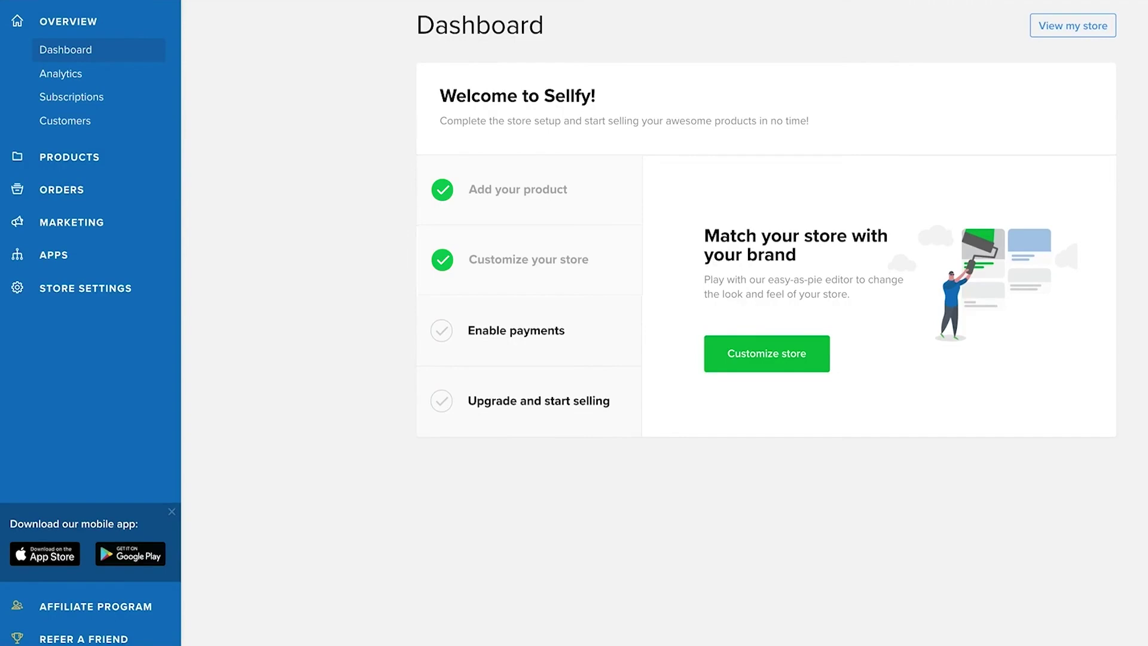
left_click(608, 356)
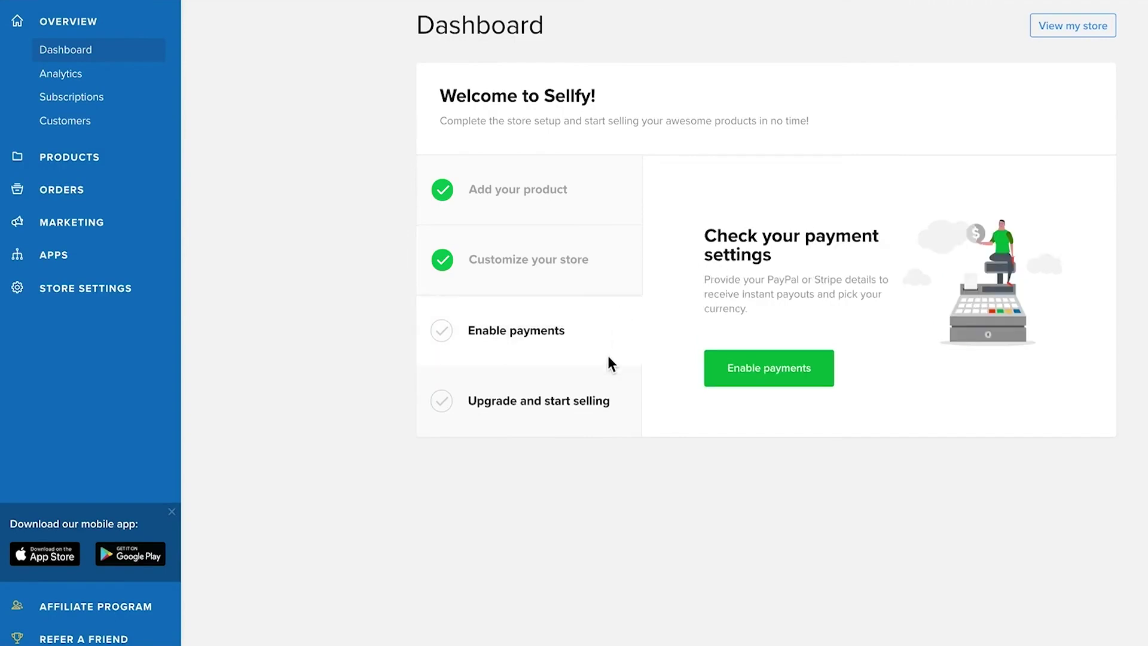
left_click(820, 373)
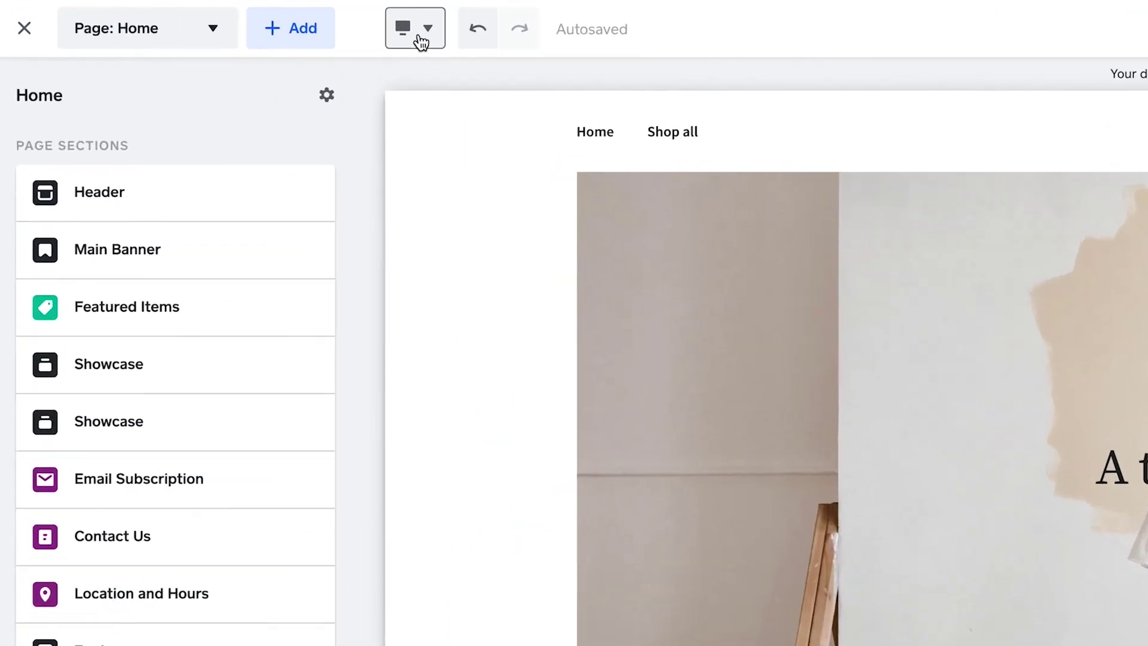
Step: Look over the editor's preview modes and the add-to-site list without adding anything
left_click(417, 29)
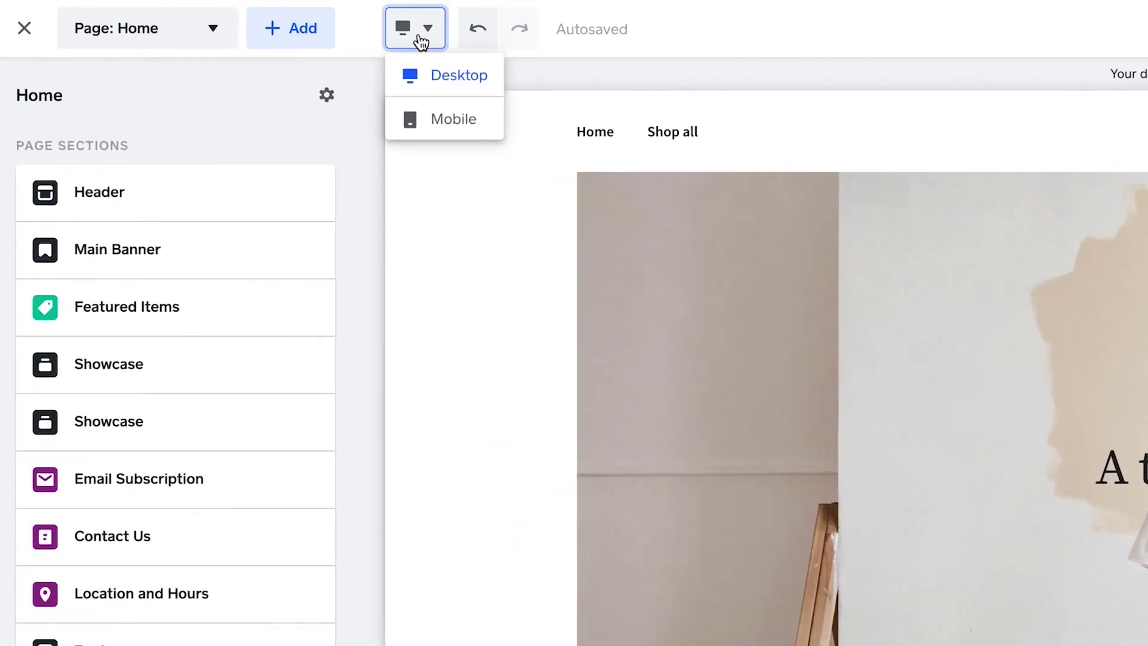
left_click(287, 32)
left_click(189, 94)
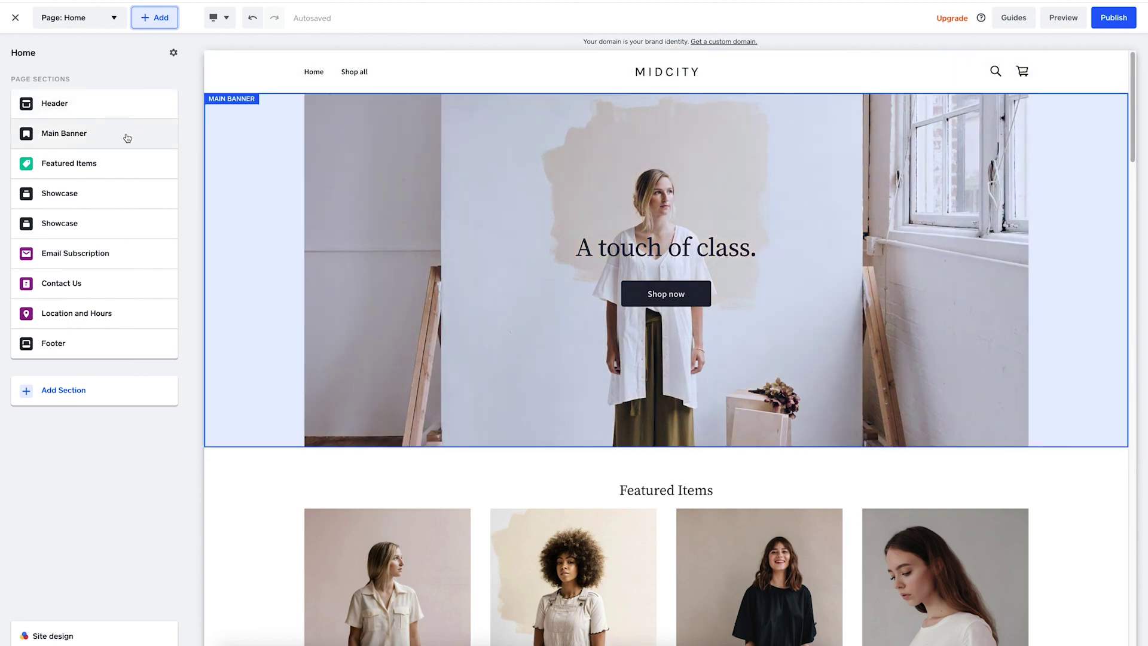
Step: Give the Main Banner the full-width layout with left-aligned headline and Shop now button
left_click(126, 137)
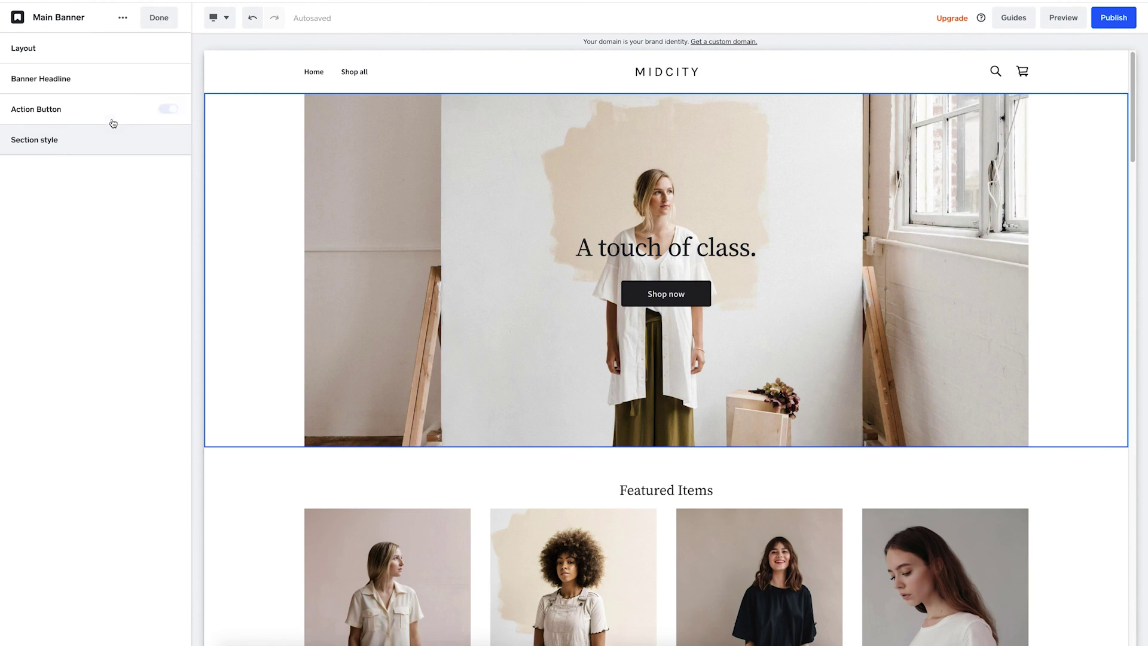
left_click(53, 54)
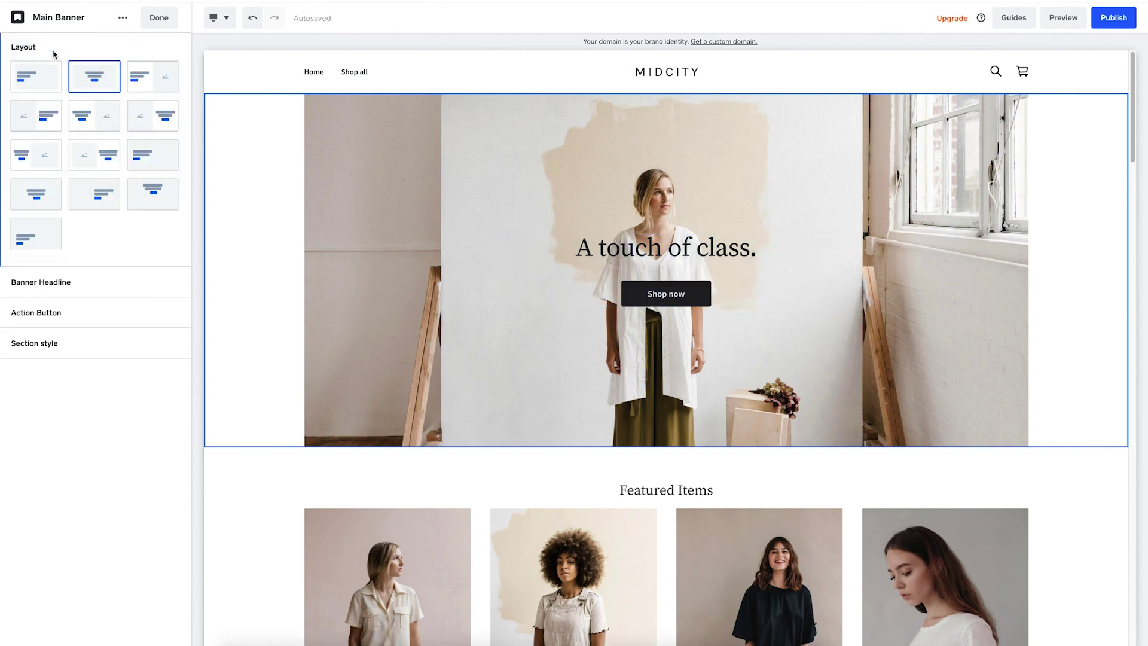
left_click(142, 152)
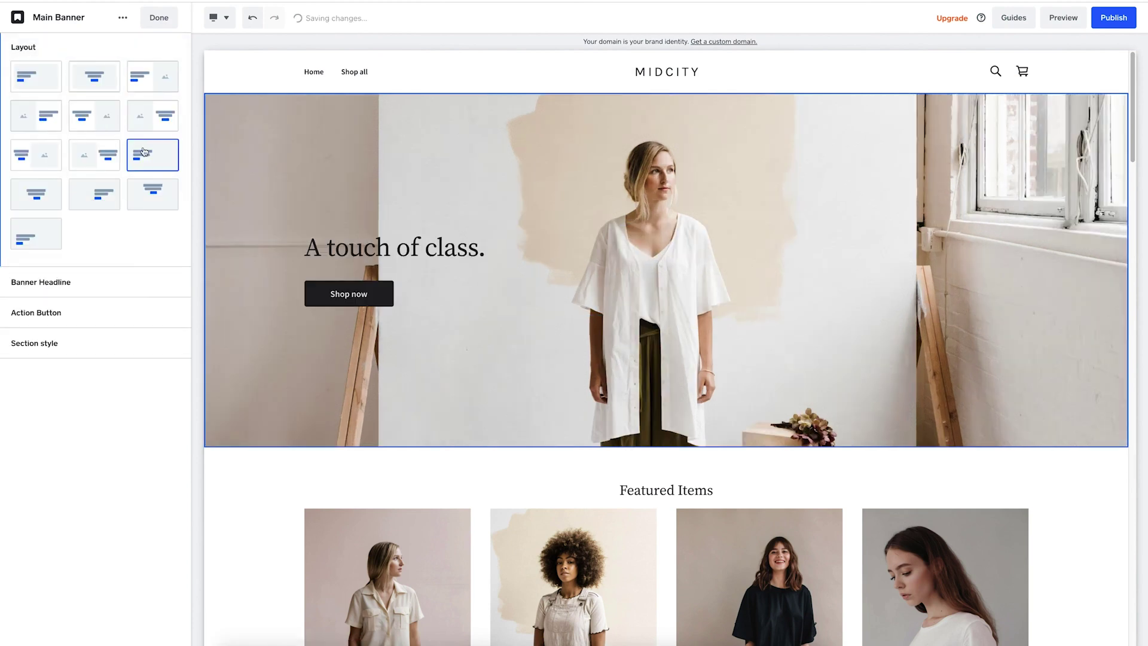
left_click(202, 149)
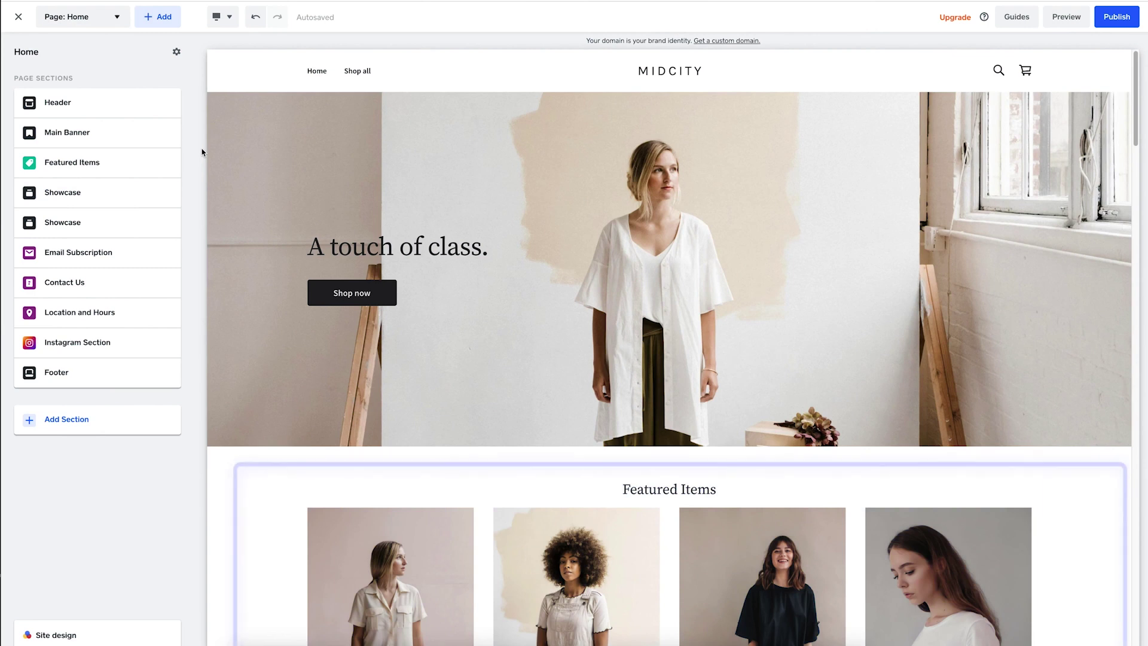
Step: Feature Linen Pant, Linen Shirt and Lounging Vest, saving them, with Linen Shirt moved to second place
left_click(127, 165)
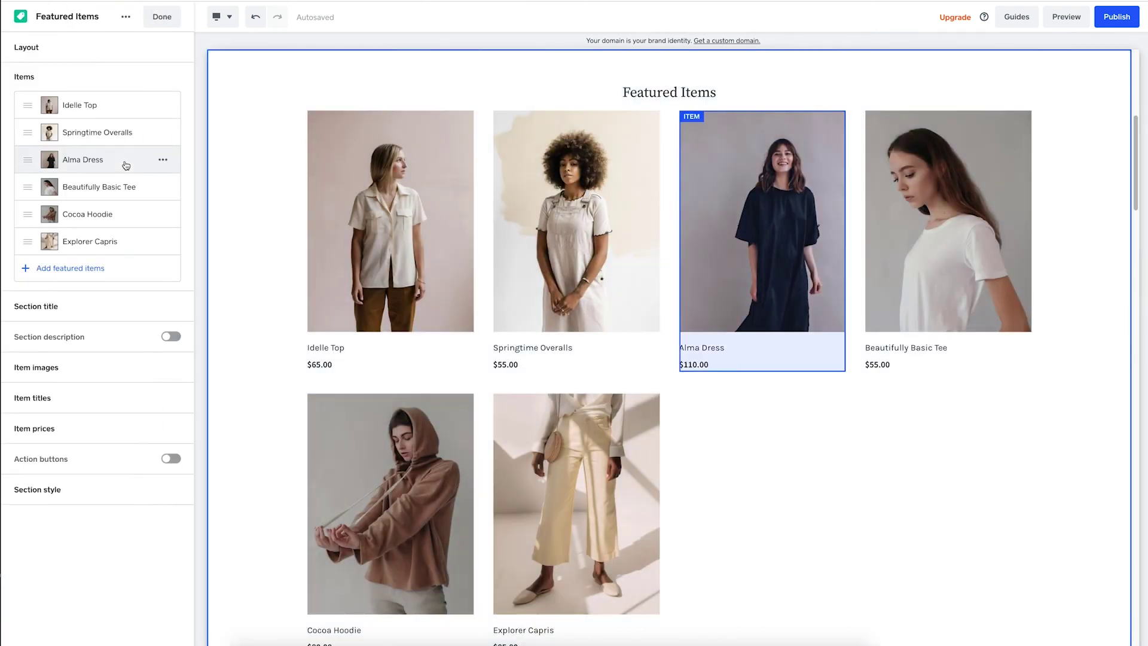
left_click(72, 267)
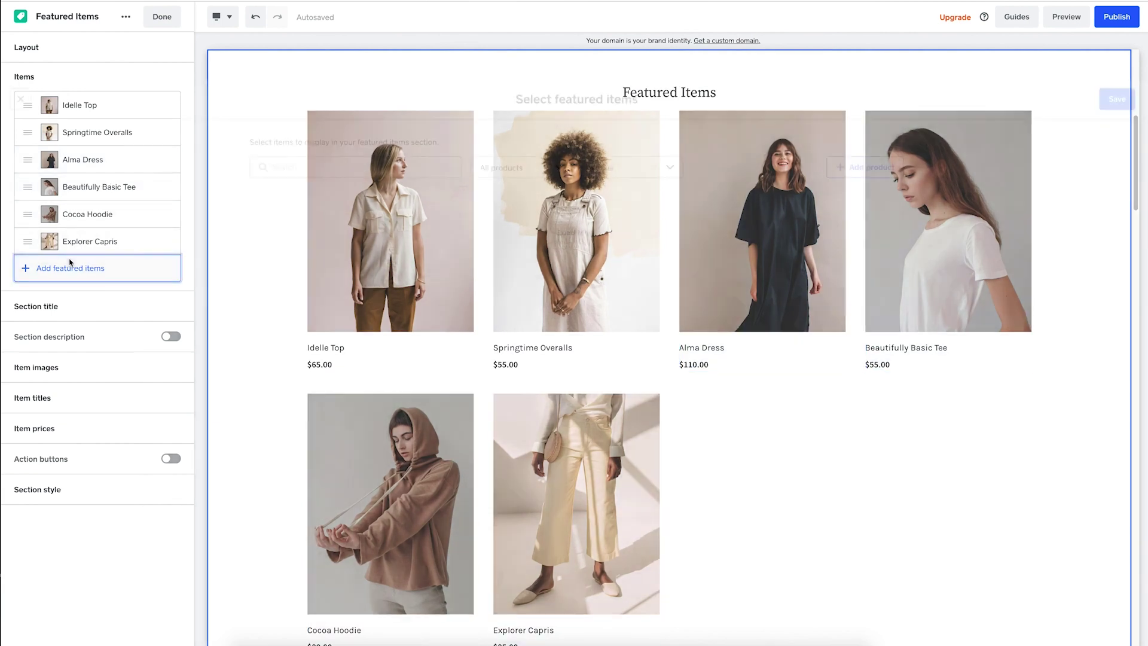
left_click(263, 347)
left_click(264, 381)
left_click(262, 413)
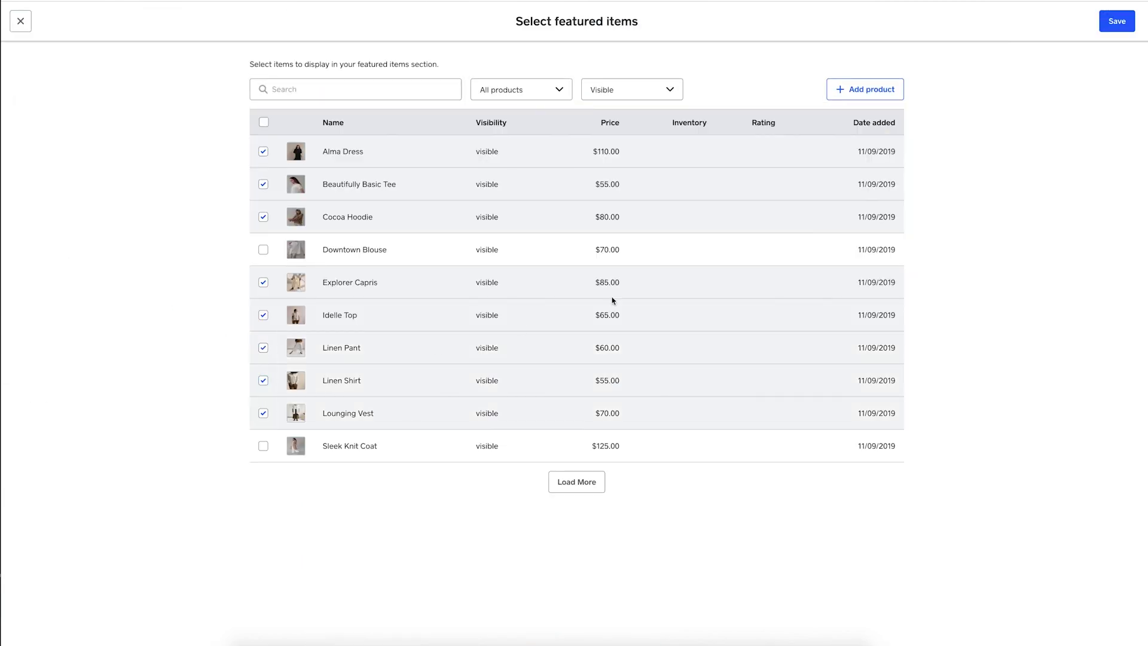
left_click(1117, 27)
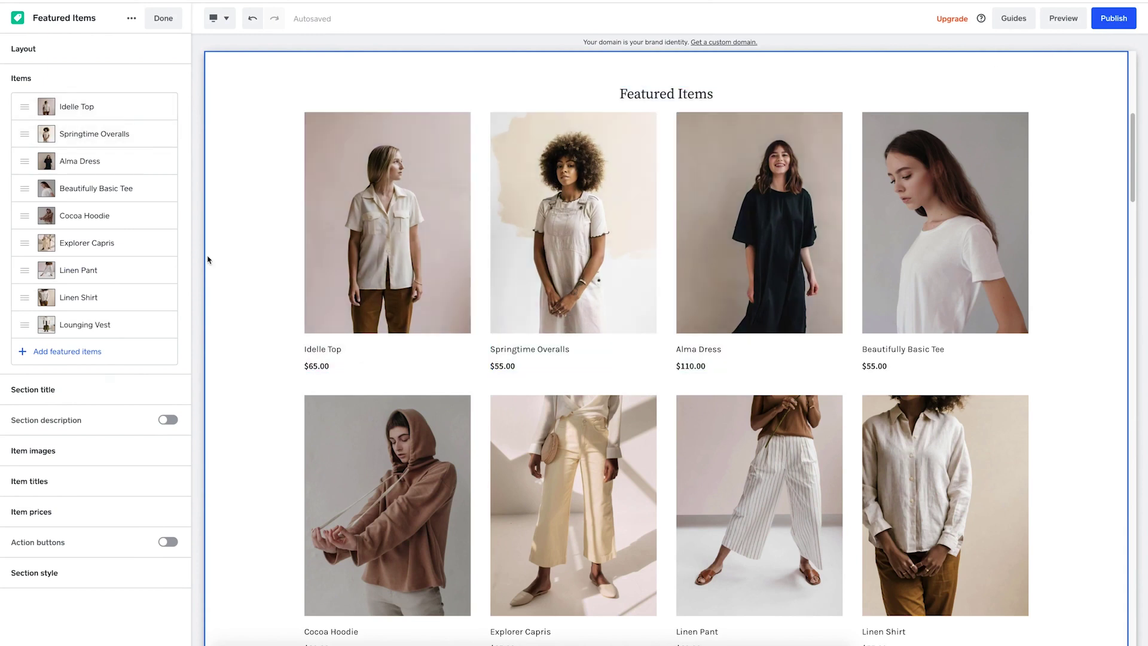
left_click_drag(23, 297, 24, 133)
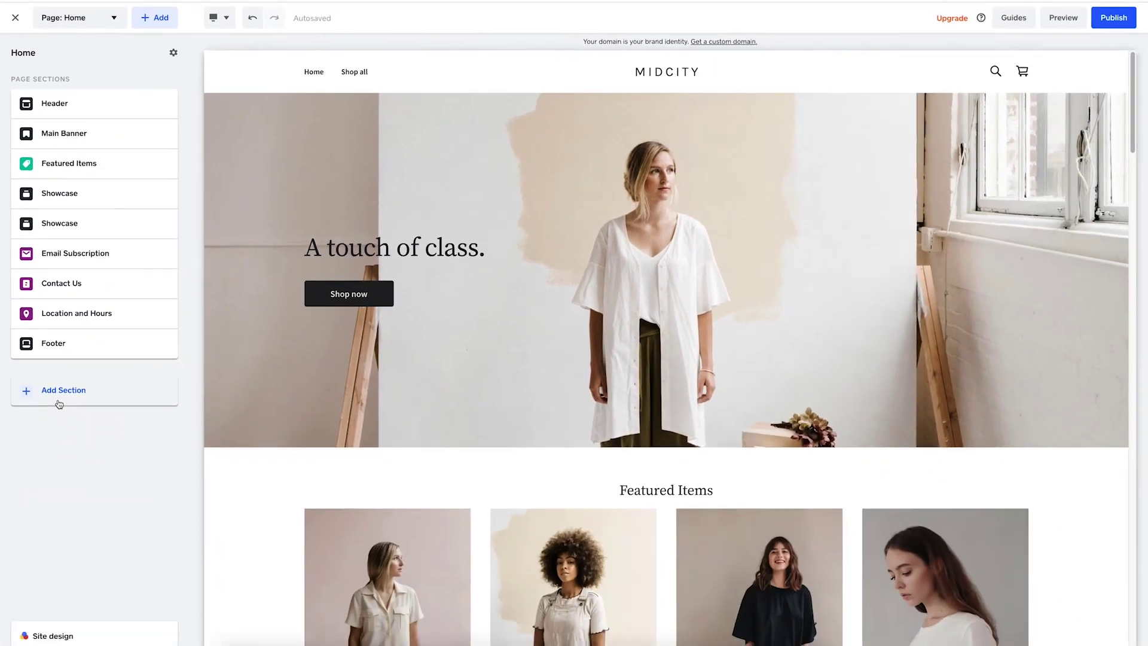
Step: Add a new Instagram feed section to the MIDCITY home page
left_click(59, 391)
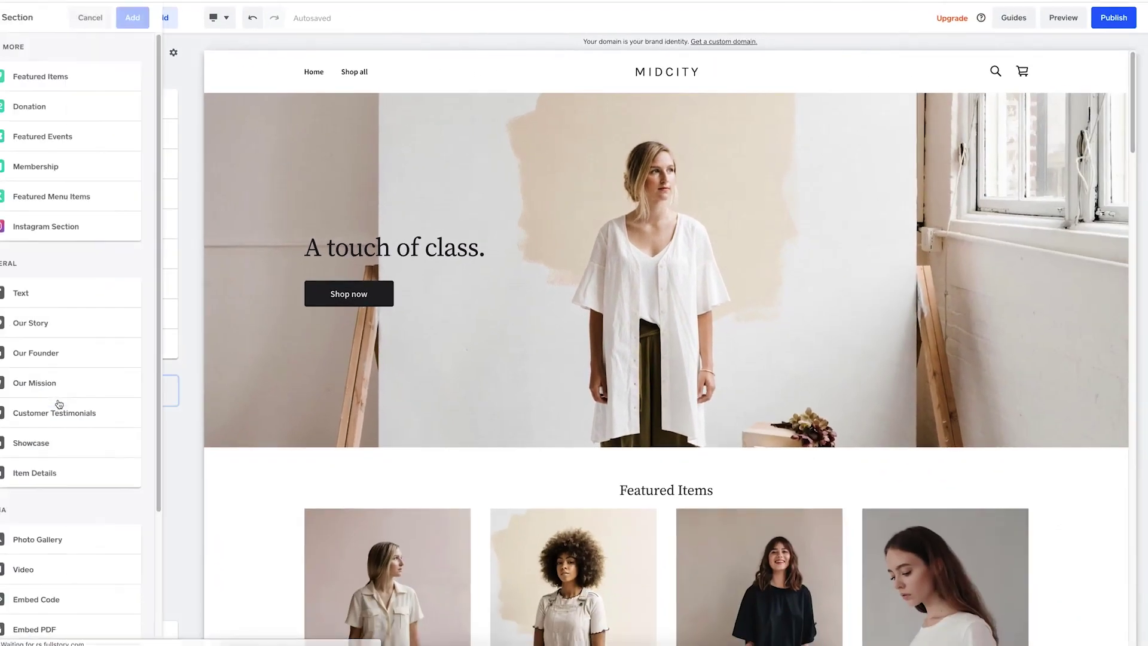
left_click(97, 233)
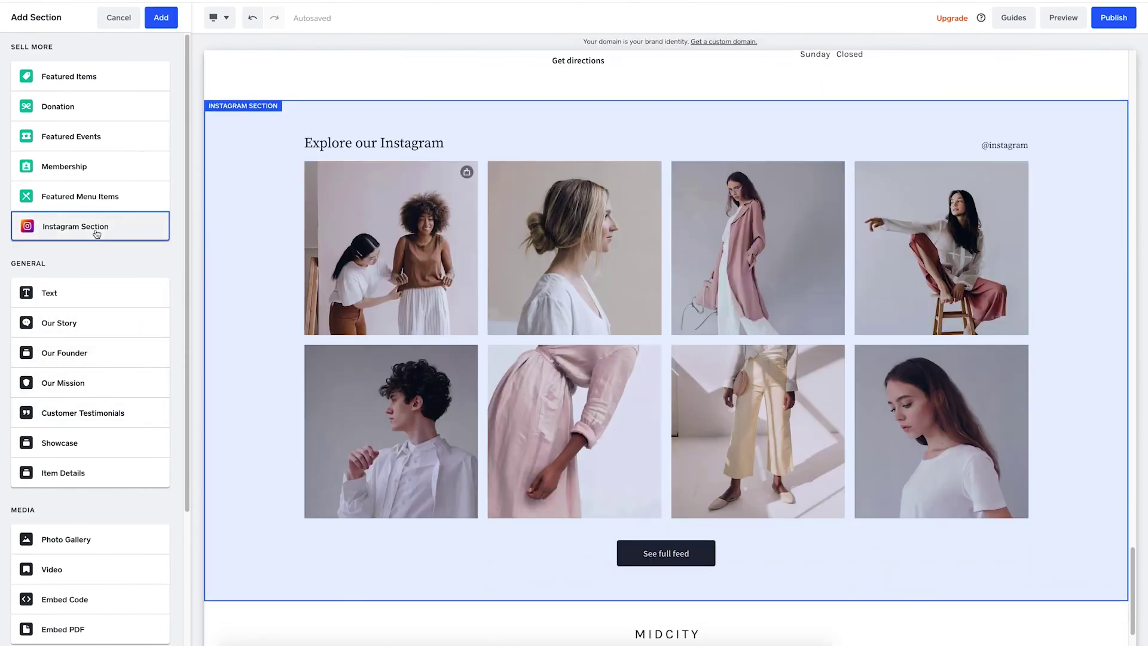
left_click(244, 210)
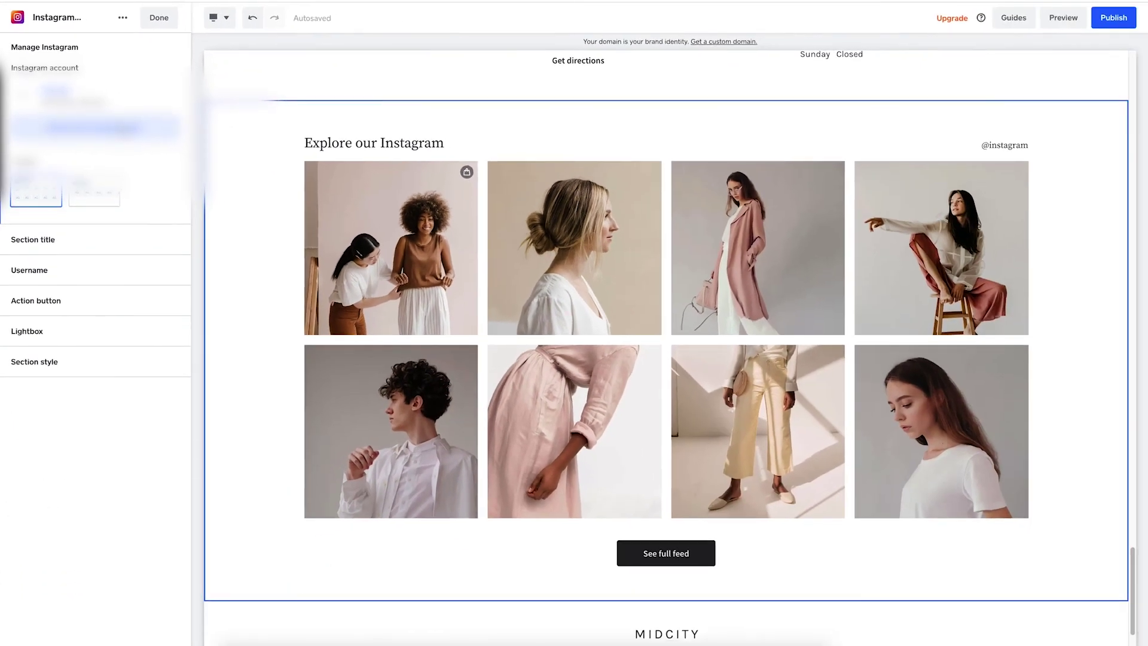
Step: Tag the first Instagram photo with the Linen Pant item and save the shopping tags
left_click(100, 133)
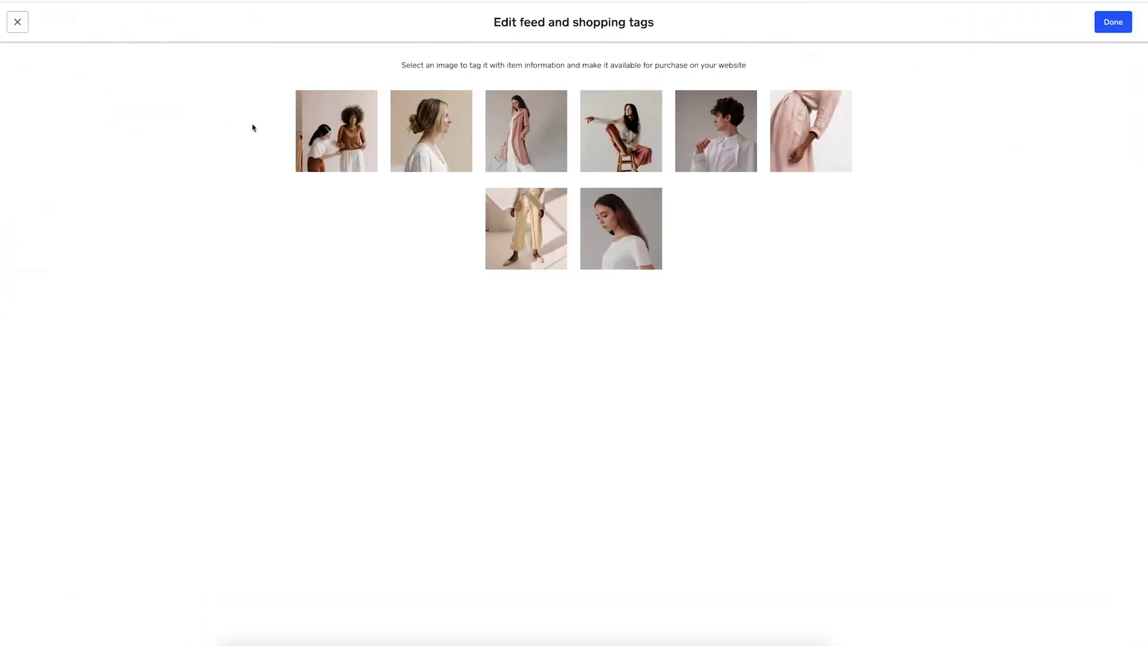
left_click(324, 132)
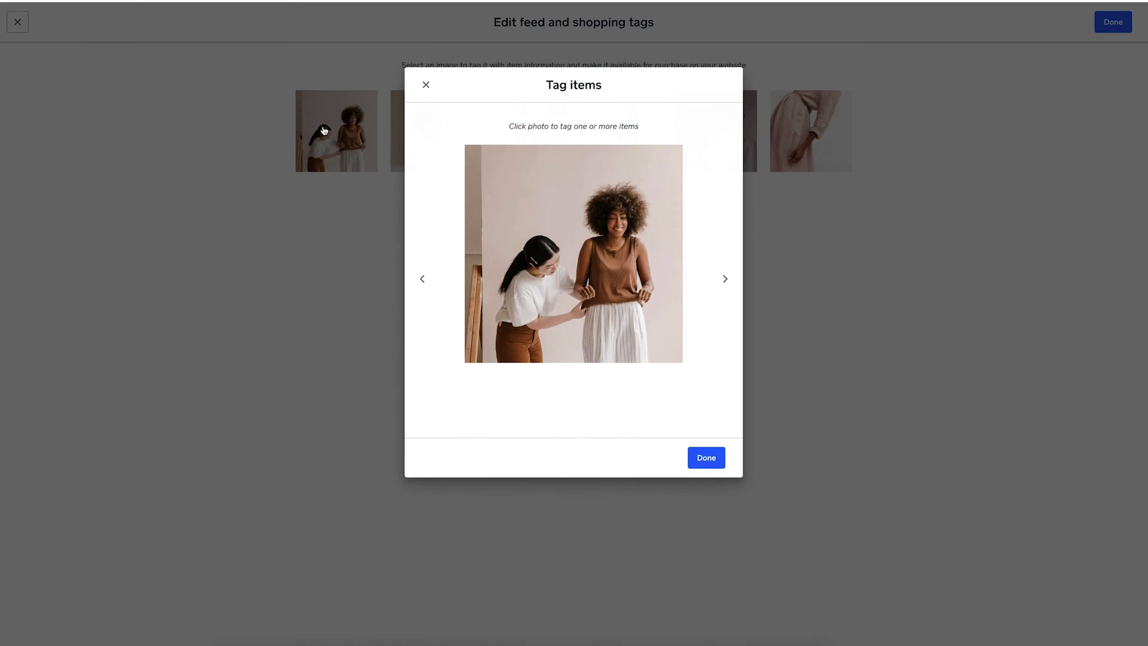
left_click(606, 331)
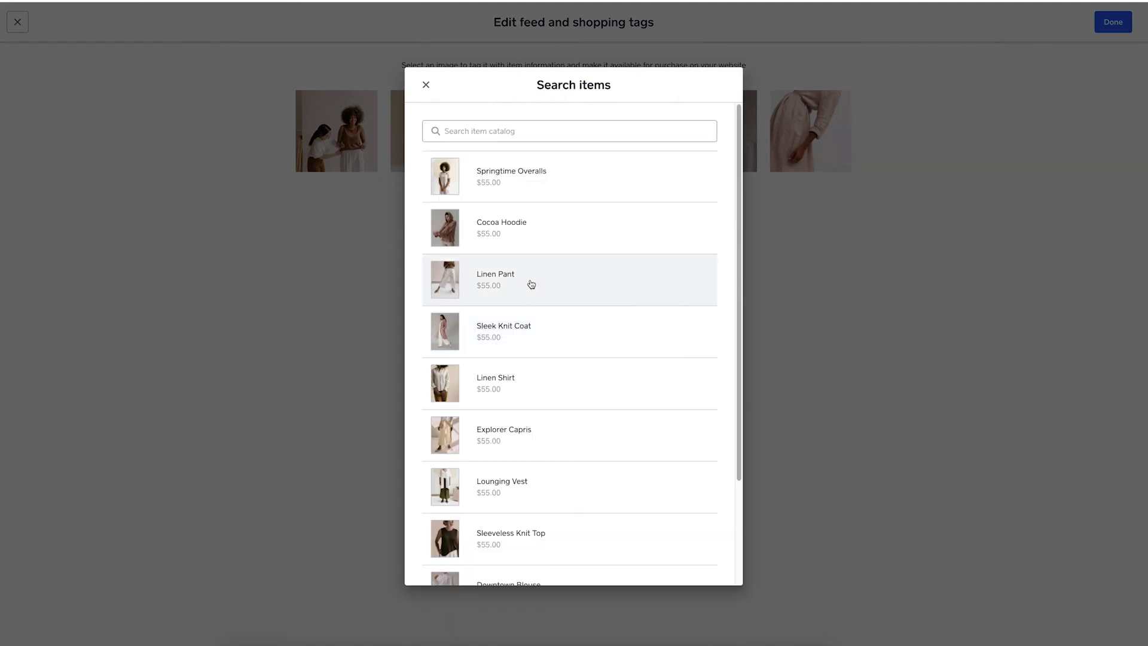
left_click(531, 284)
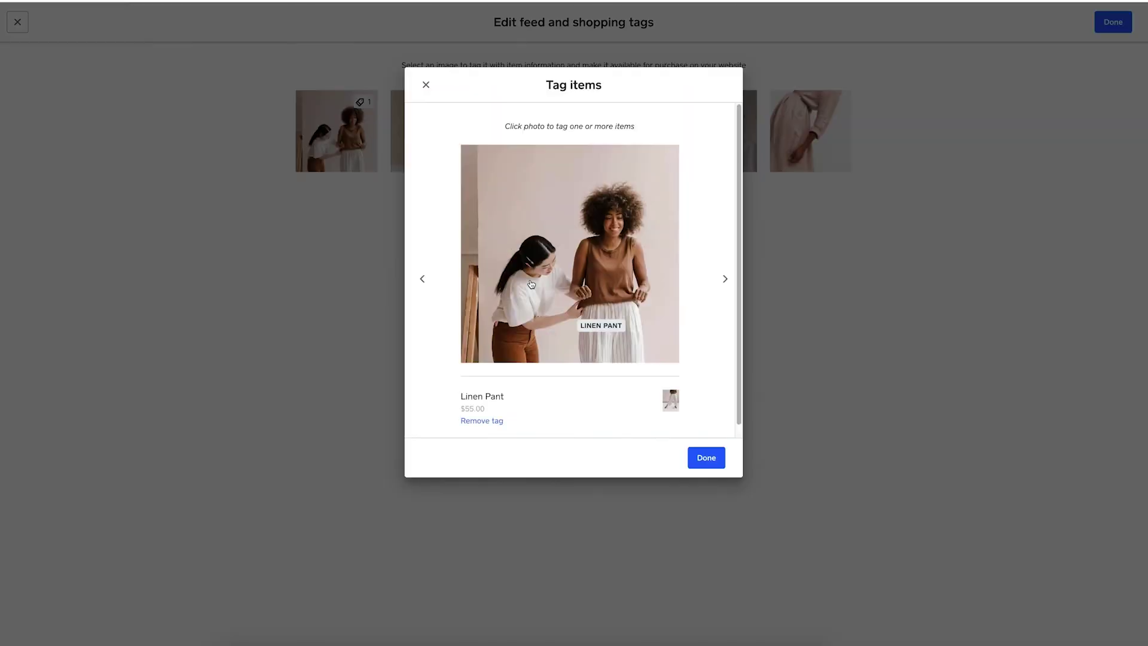
left_click(708, 455)
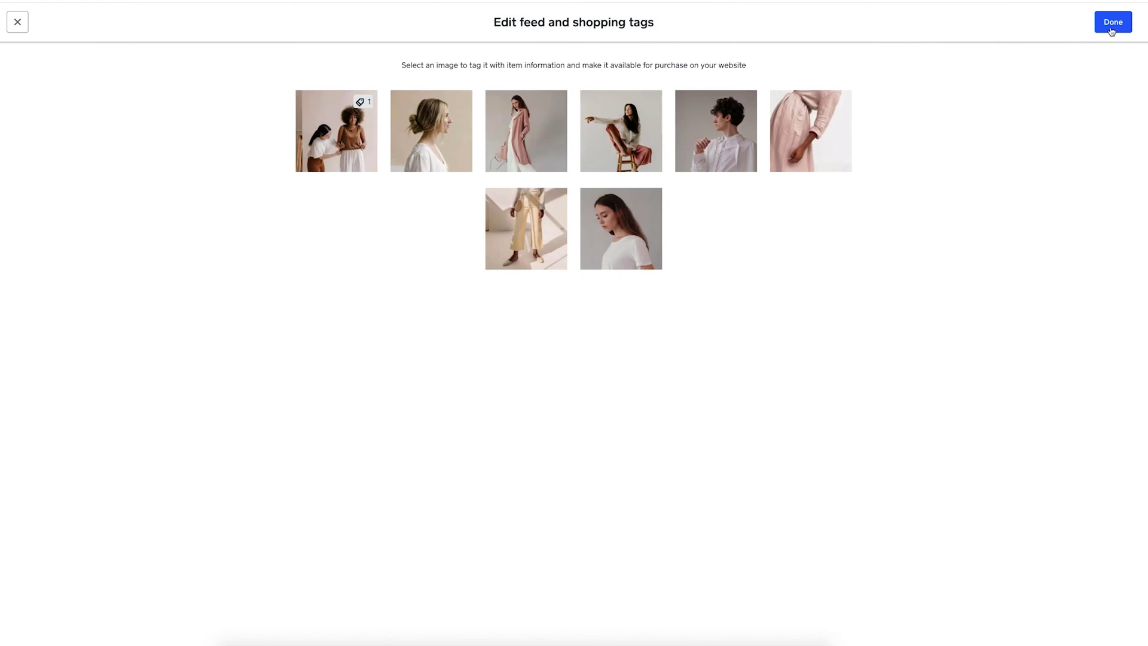
left_click(1111, 30)
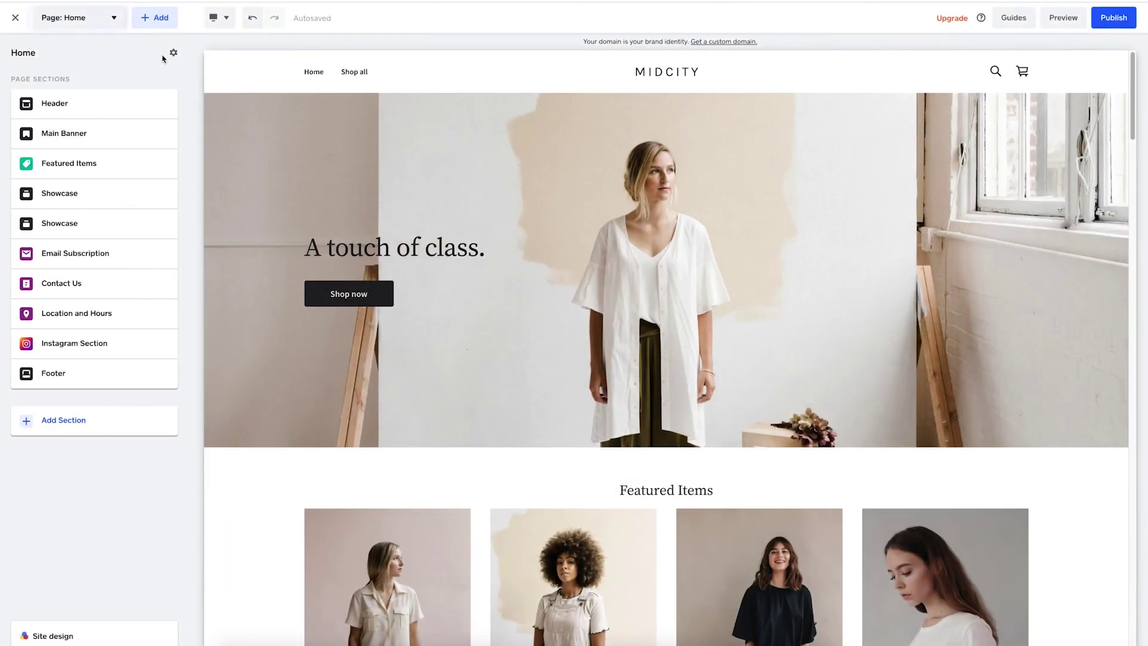
Step: Switch the editor from the Home page to the Tops category page
left_click(108, 23)
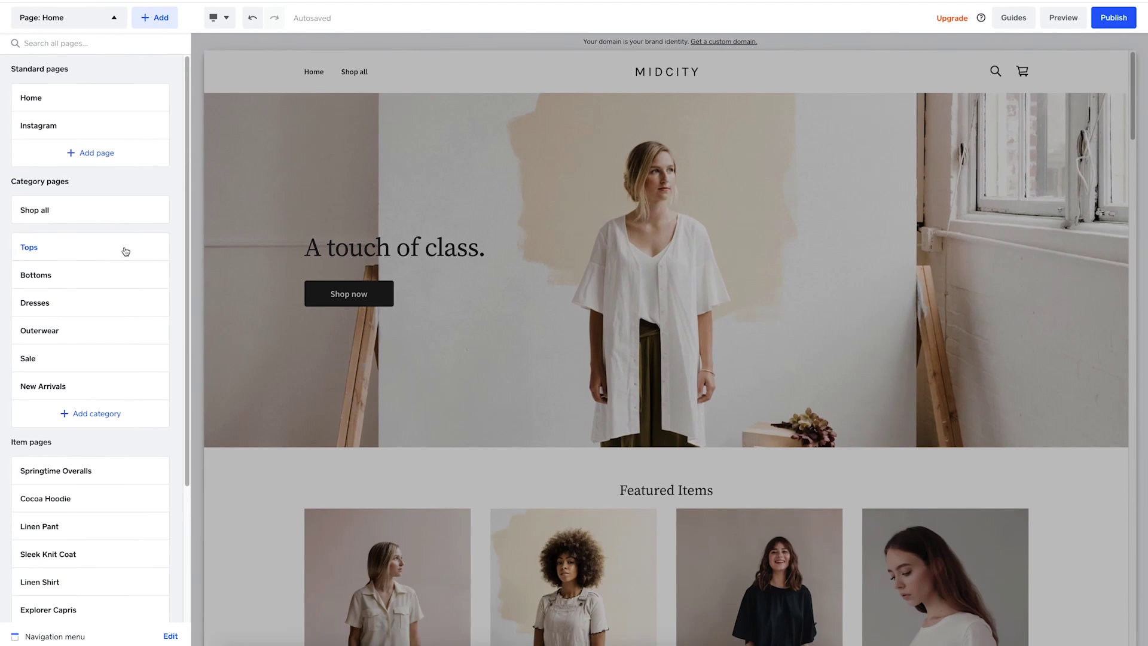
left_click(125, 251)
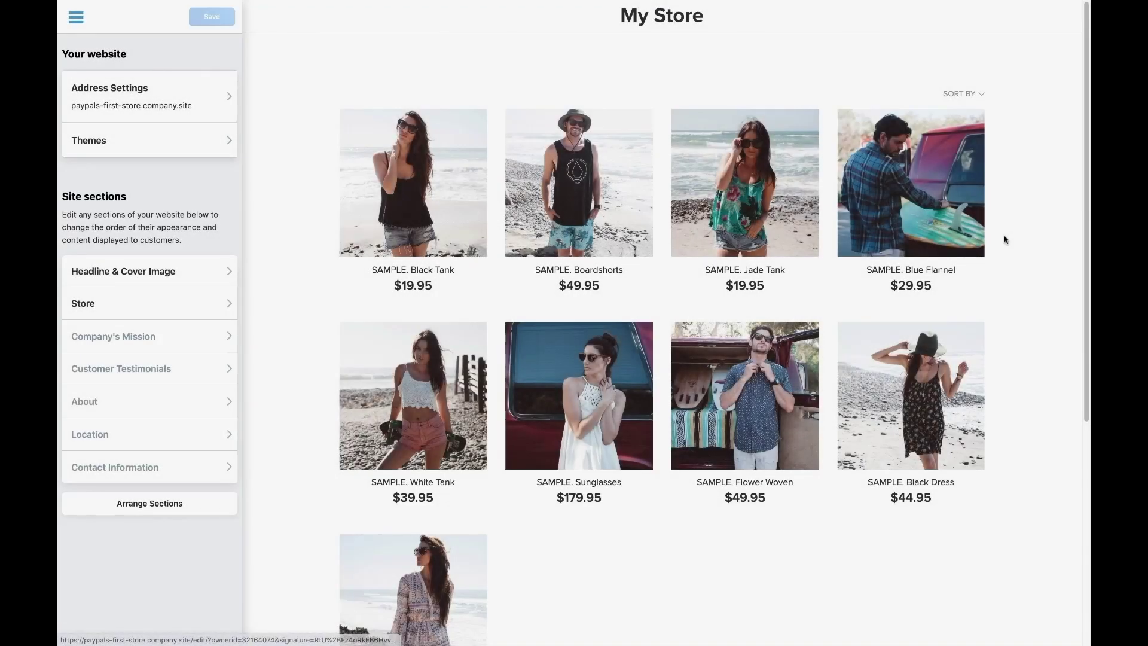
scroll(1006, 241, "down", 3)
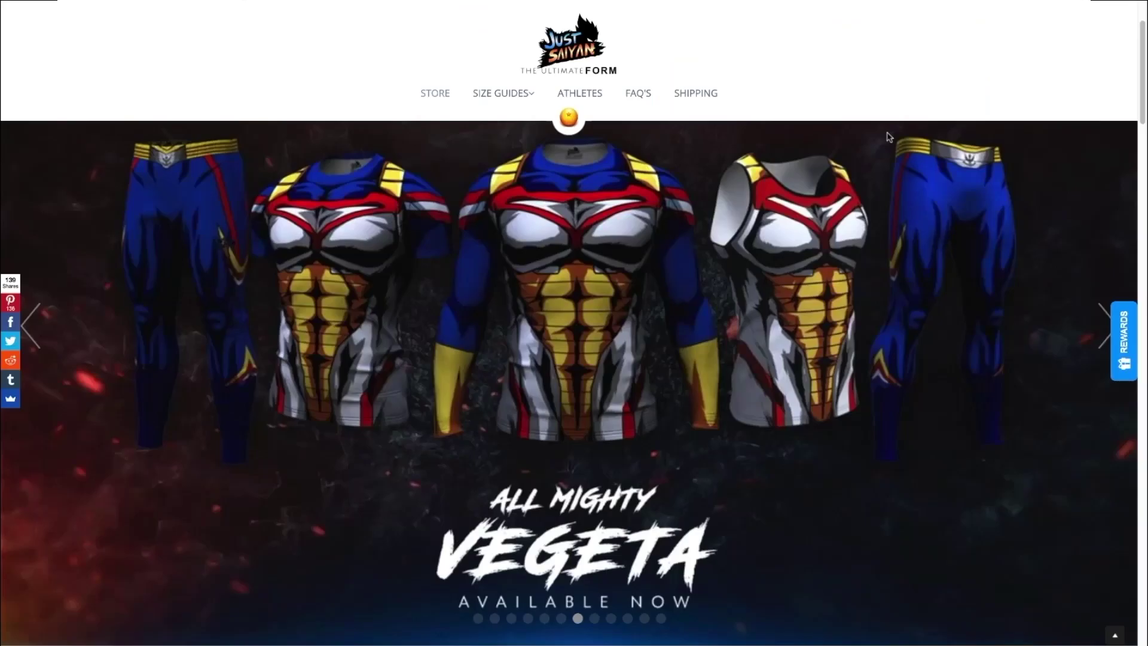
scroll(886, 135, "down", 4)
scroll(888, 139, "down", 3)
scroll(888, 140, "down", 3)
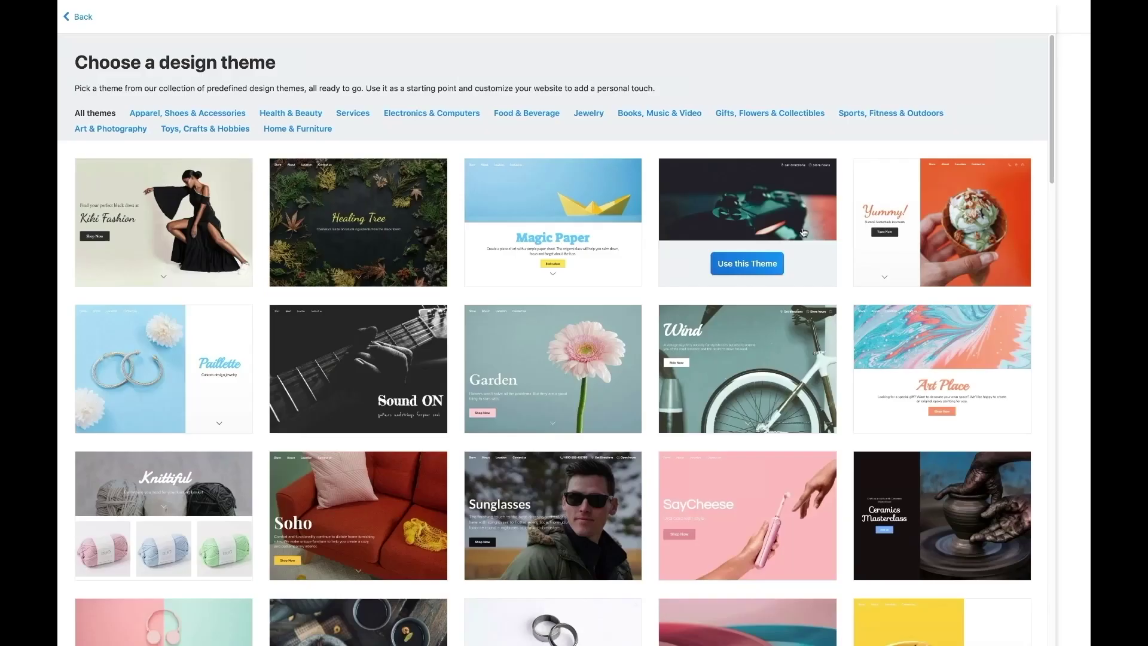
scroll(803, 232, "down", 3)
mouse_move(747, 256)
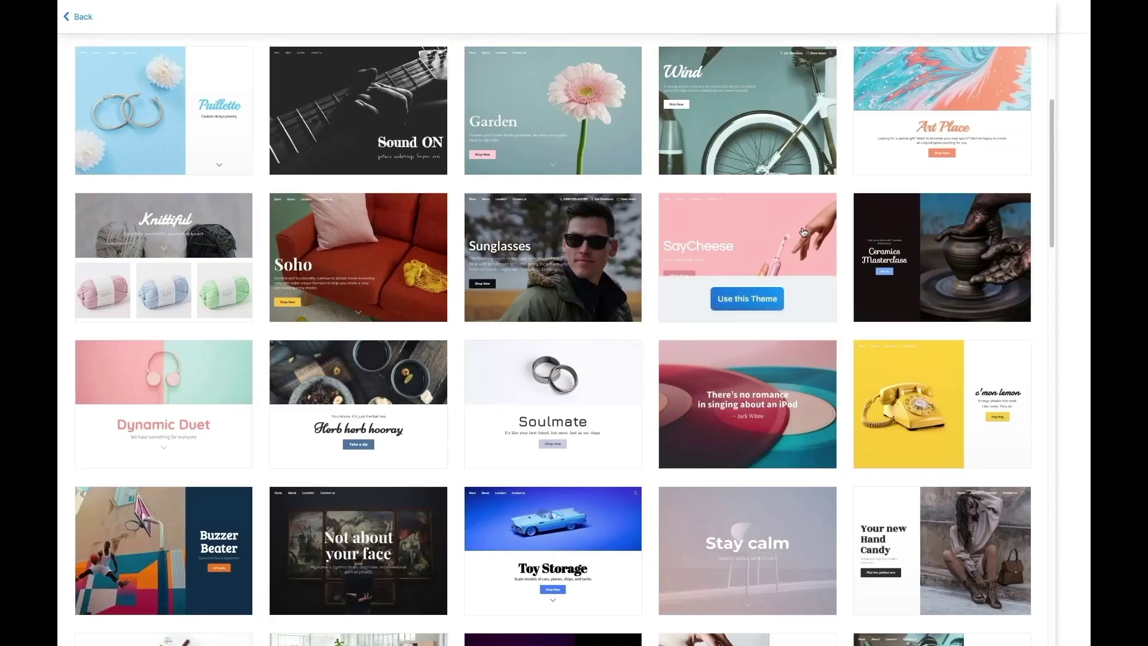
scroll(803, 231, "down", 5)
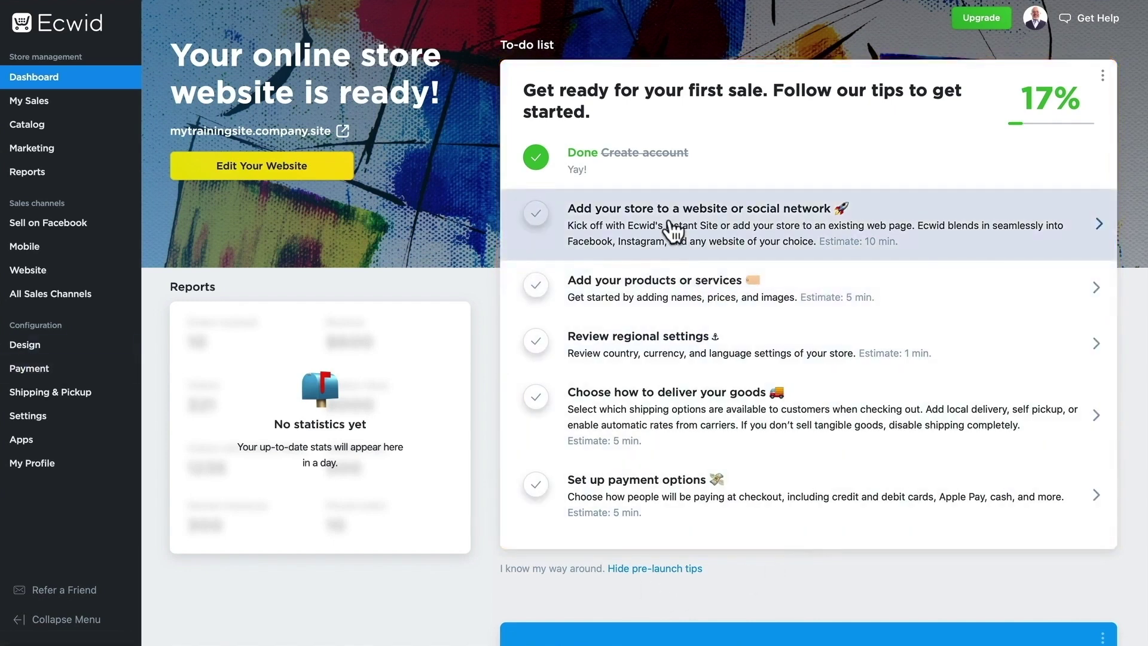
Step: Copy the Custom website integration code from the add-your-store-to-a-website task
left_click(671, 231)
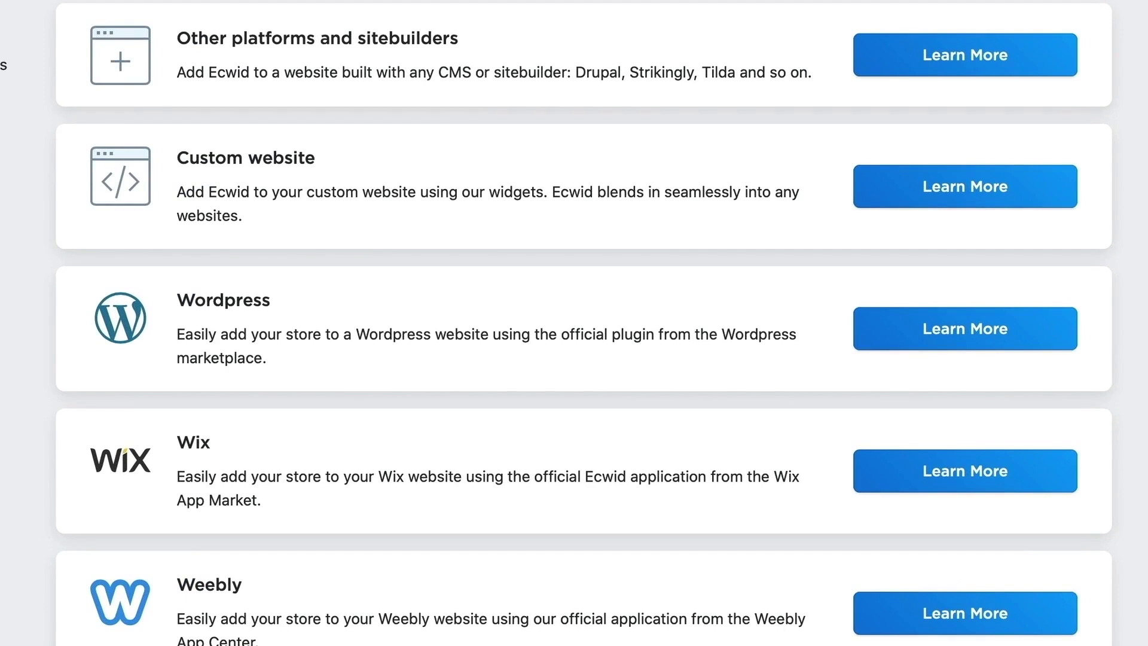
left_click(980, 191)
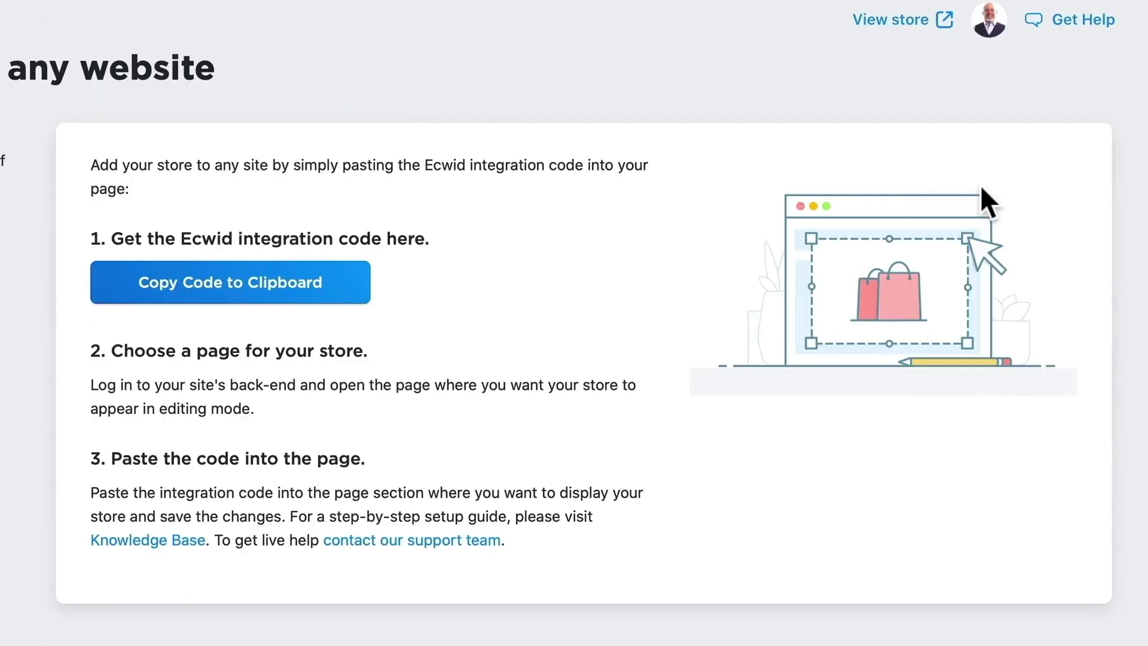
left_click(307, 290)
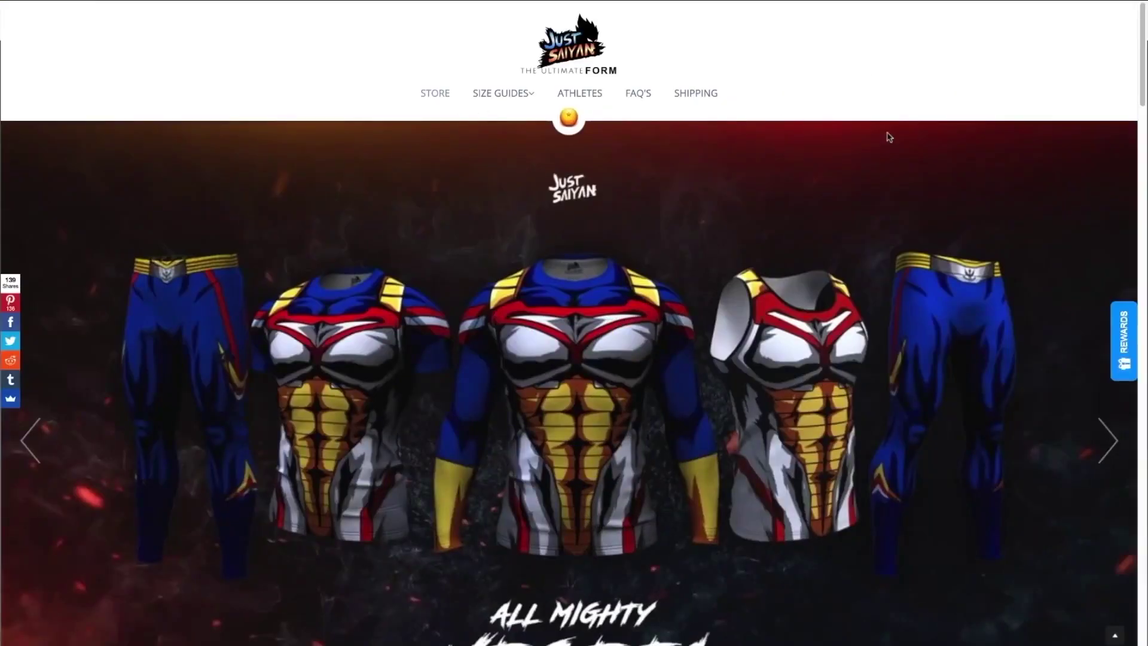
scroll(887, 137, "down", 1)
scroll(887, 136, "down", 2)
scroll(889, 136, "down", 3)
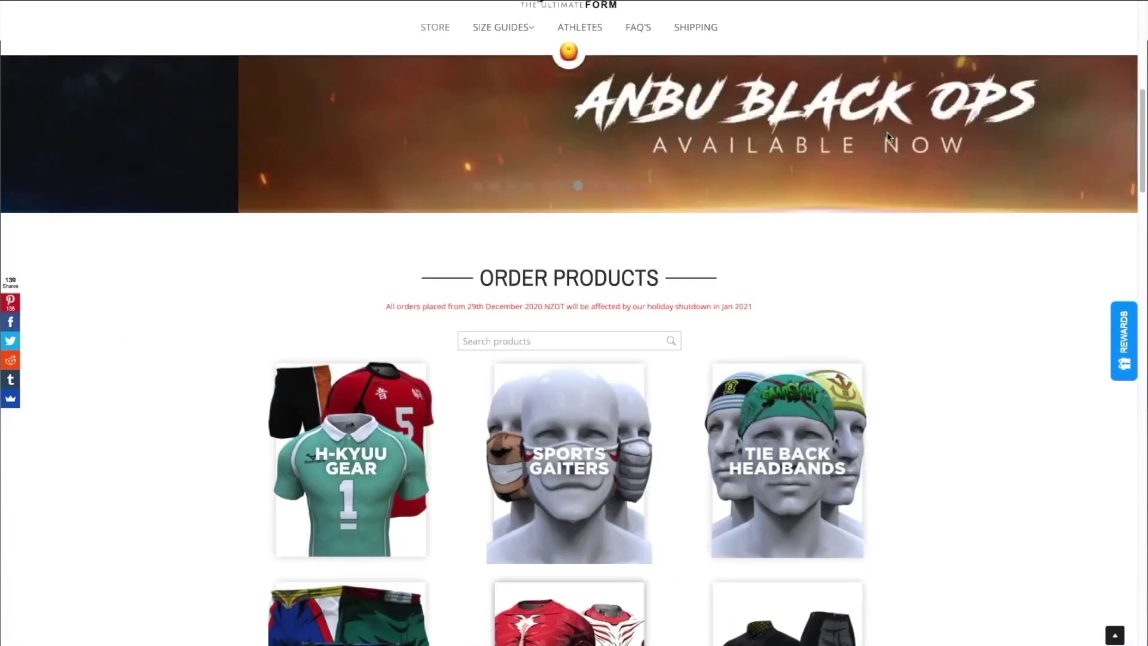
scroll(887, 136, "down", 1)
scroll(888, 138, "down", 4)
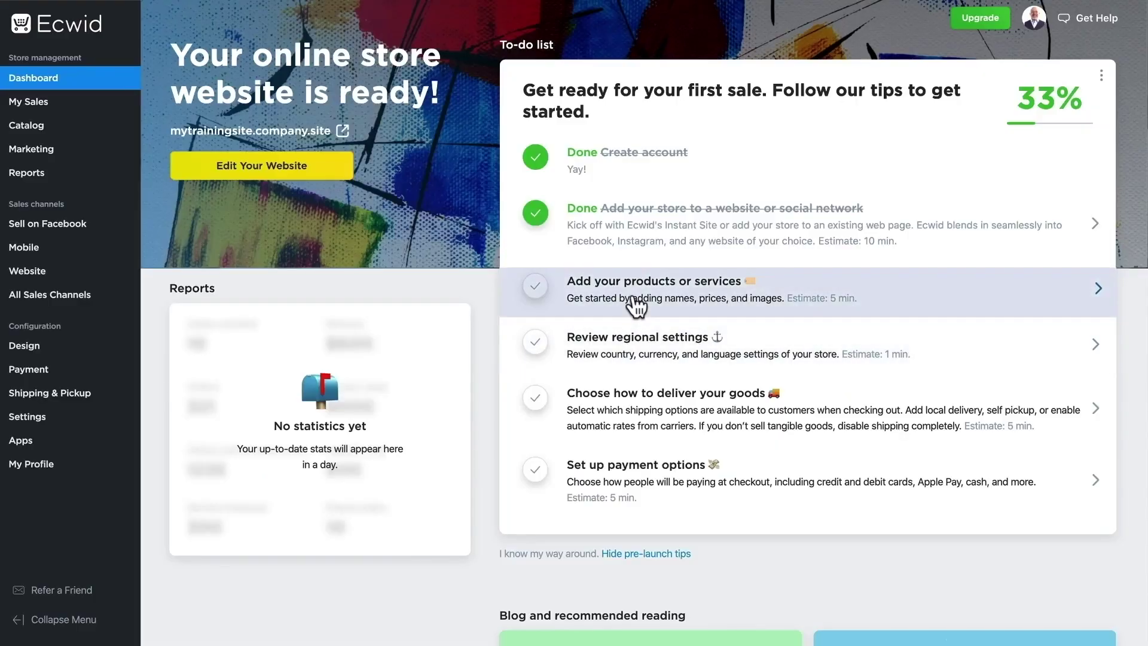
Step: From the products catalog, glance at Import Products, start a New Product and preview the Casual Men's Shirt listing
left_click(634, 290)
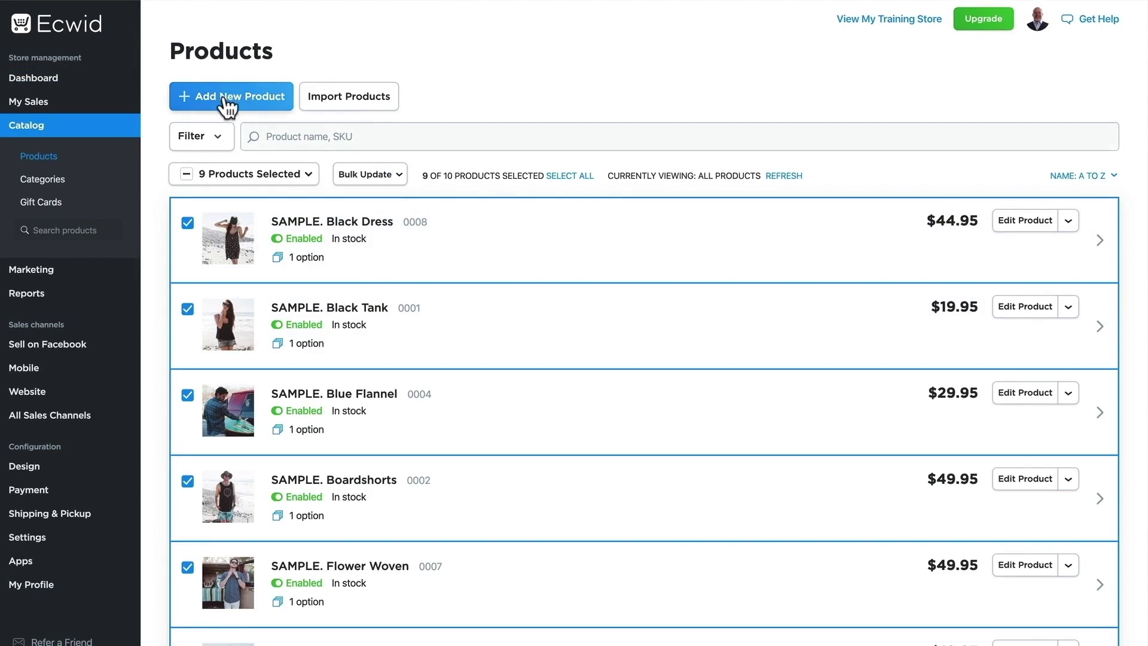
left_click(351, 98)
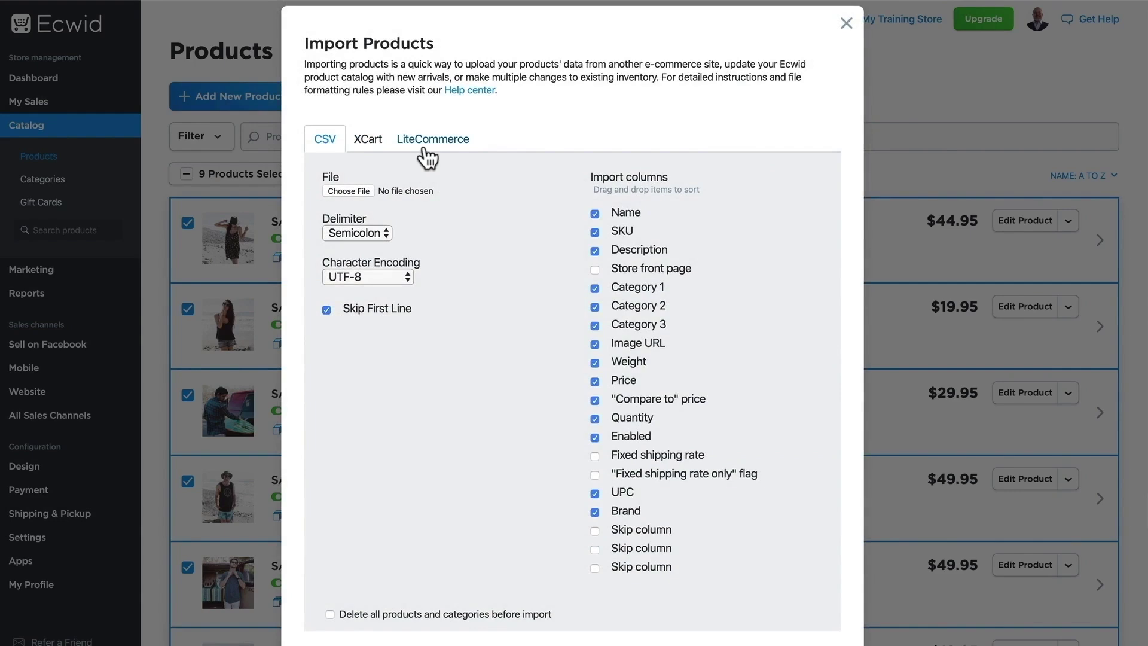
key("Escape")
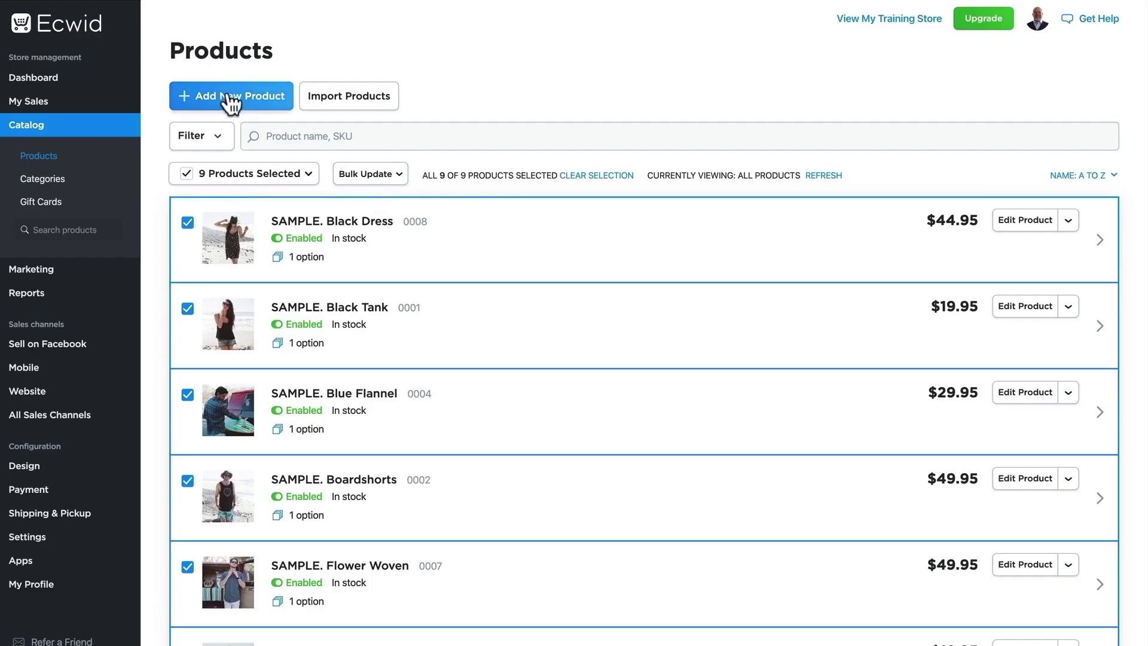
left_click(232, 99)
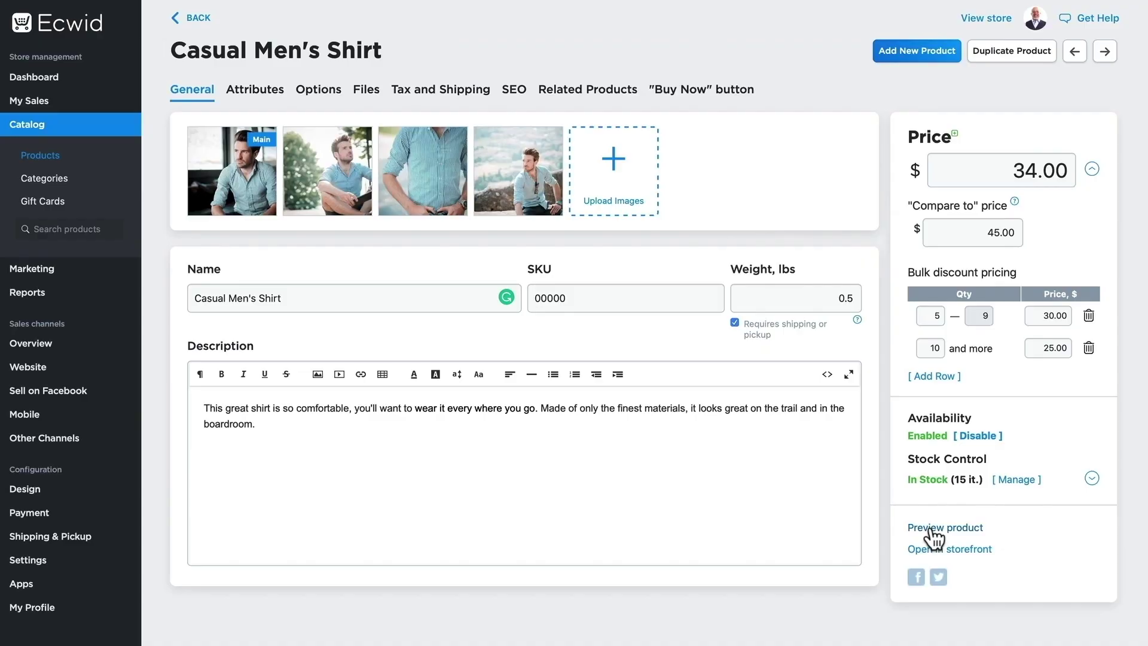
left_click(931, 530)
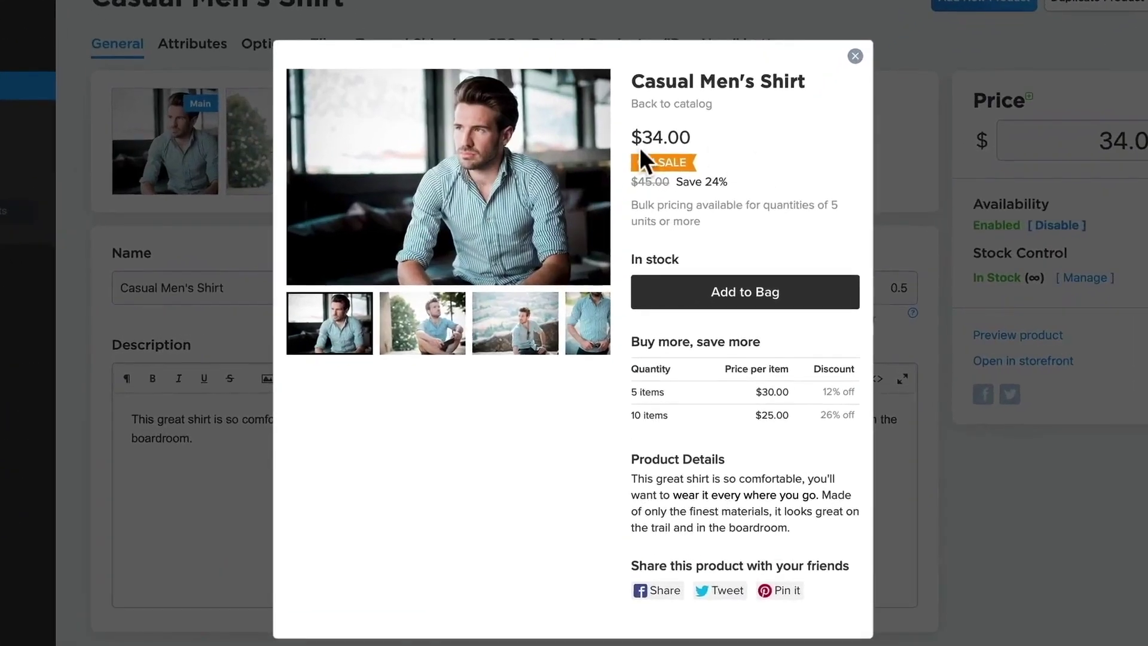